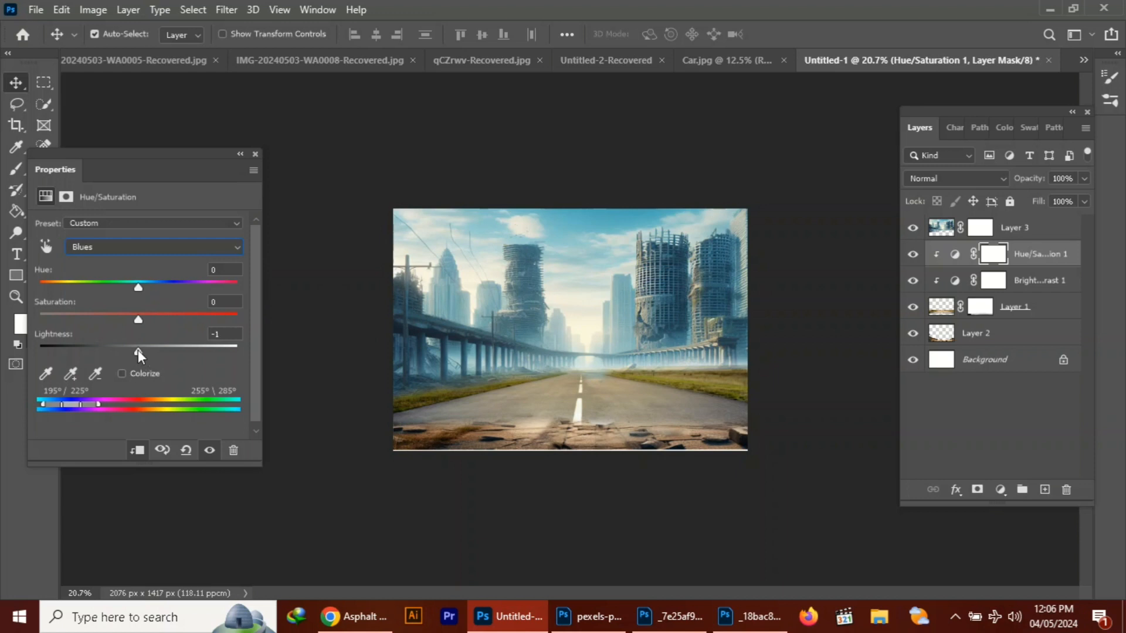
Shift the master hue of the road layer's Hue/Saturation adjustment until the roadside grass turns blue, and lower its saturation slightly
key(alt+2)
drag(139, 286, 51, 282)
drag(138, 320, 110, 320)
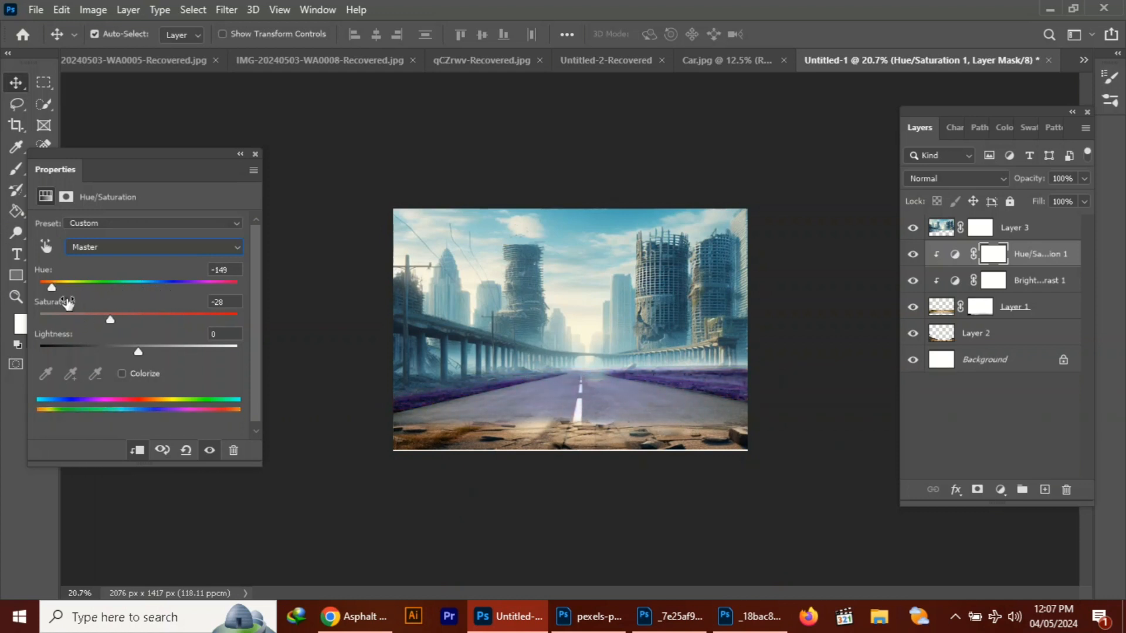
drag(52, 286, 150, 283)
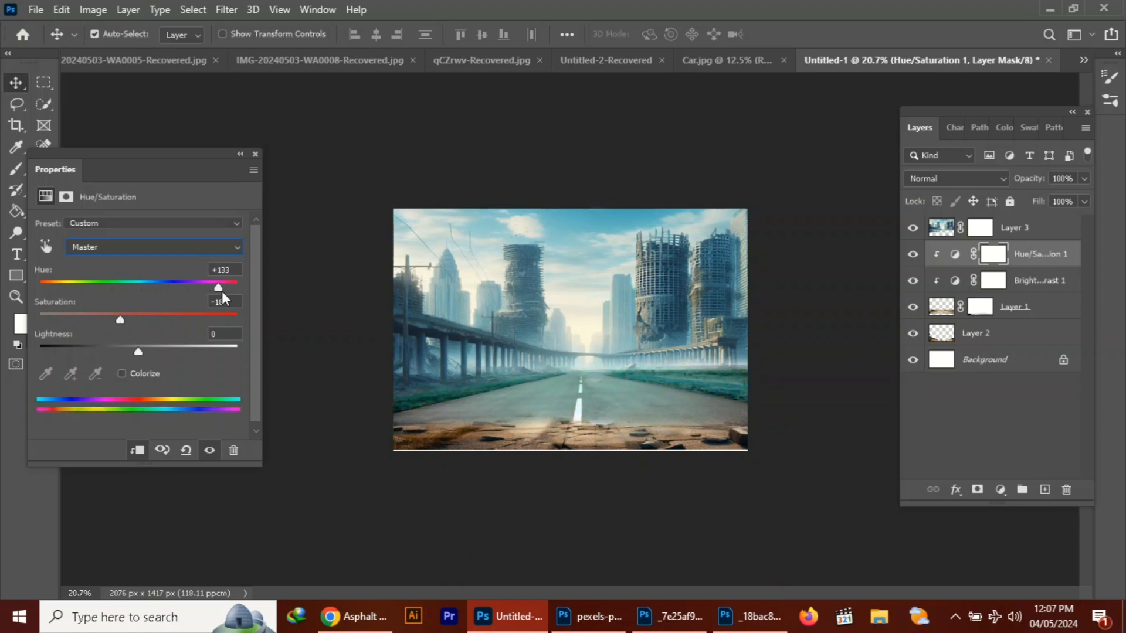
drag(221, 291, 231, 291)
click(255, 154)
Erase the Hue/Saturation adjustment's mask over the road surface with a soft 150 px eraser, restoring the asphalt's original color
key(e)
drag(577, 395, 593, 399)
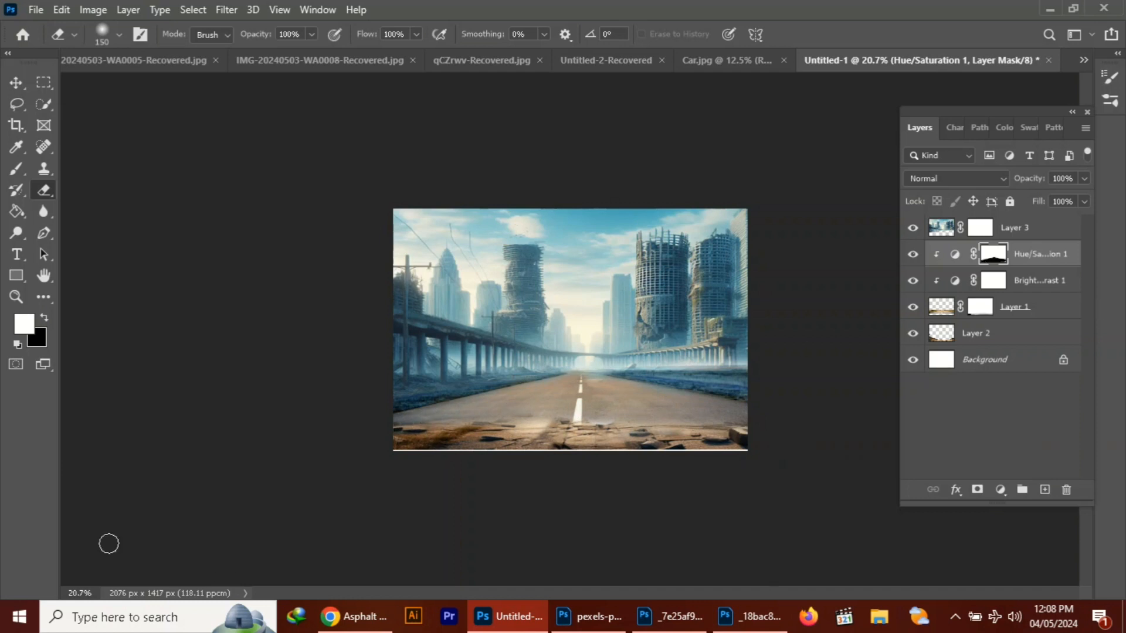
key(v)
Merge the Hue/Saturation and Brightness/Contrast adjustments with the road on Layer 1 into a single layer
click(538, 432)
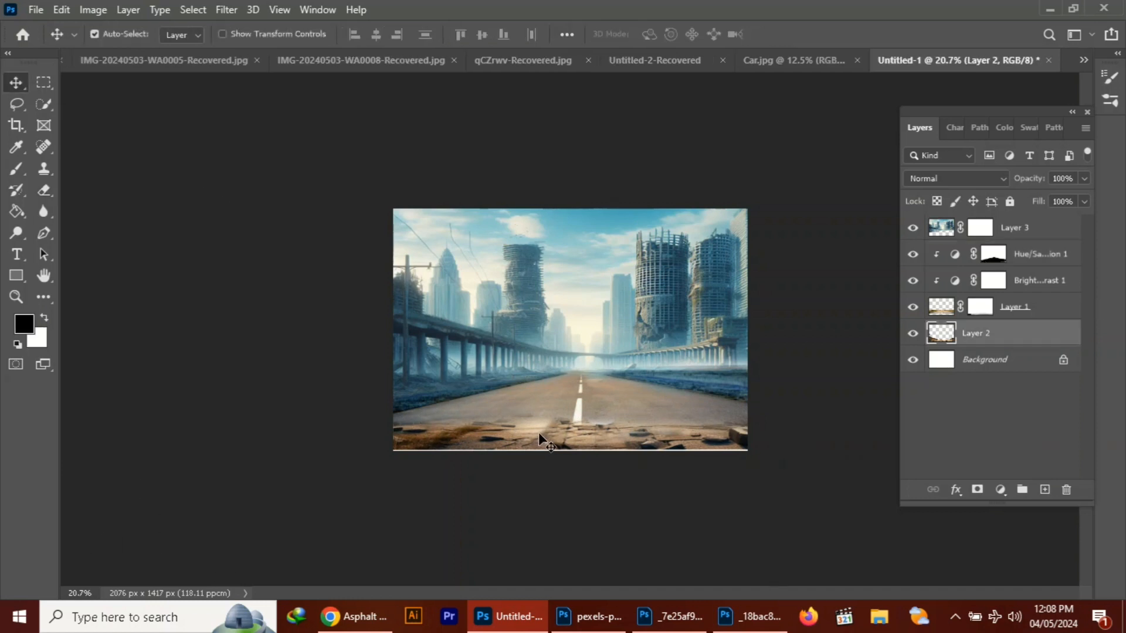
click(1026, 264)
shift+click(1022, 304)
right_click(1023, 304)
click(832, 575)
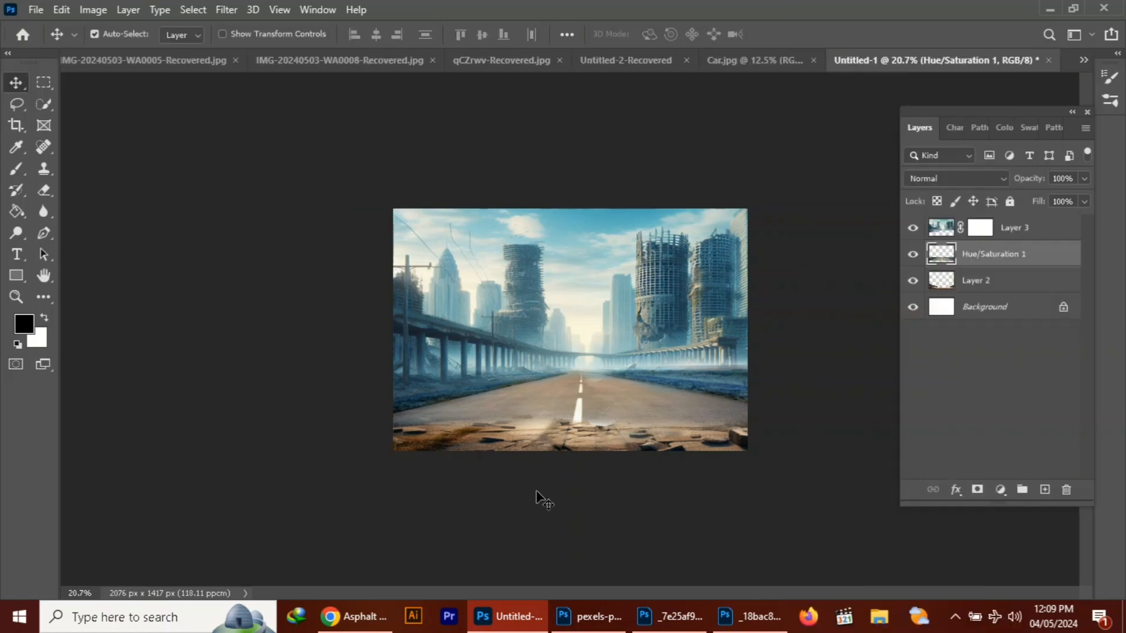
Select the rocky ground across the lower half of the IMG-20240503-WA0008-Recovered.jpg image and copy it to a new layer
click(174, 62)
click(652, 68)
key(m)
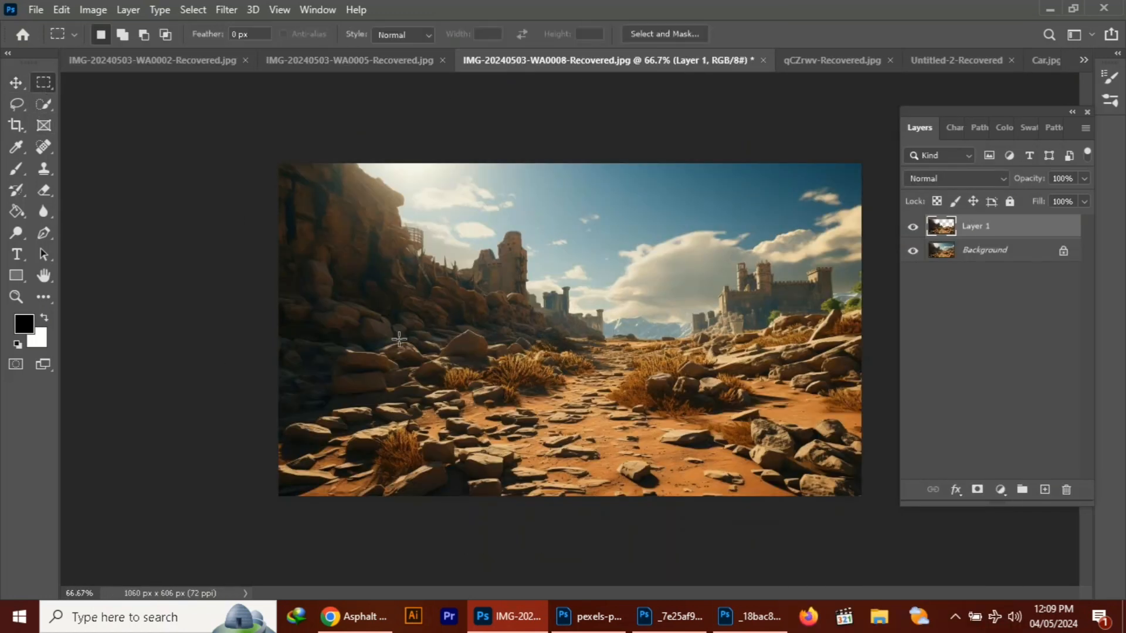
drag(557, 322, 860, 496)
drag(284, 337, 873, 500)
key(ctrl+j)
Bring the copied rocky ground into the Untitled-1 composition as a new layer below Layer 3
drag(626, 61, 255, 161)
key(v)
click(1026, 60)
drag(473, 157, 303, 122)
drag(252, 387, 491, 402)
click(436, 121)
Free-transform the rocky ground so it extends past both canvas sides and covers the foreground below the bridge
key(ctrl+t)
drag(577, 412, 765, 408)
drag(579, 382, 586, 342)
drag(578, 435, 578, 449)
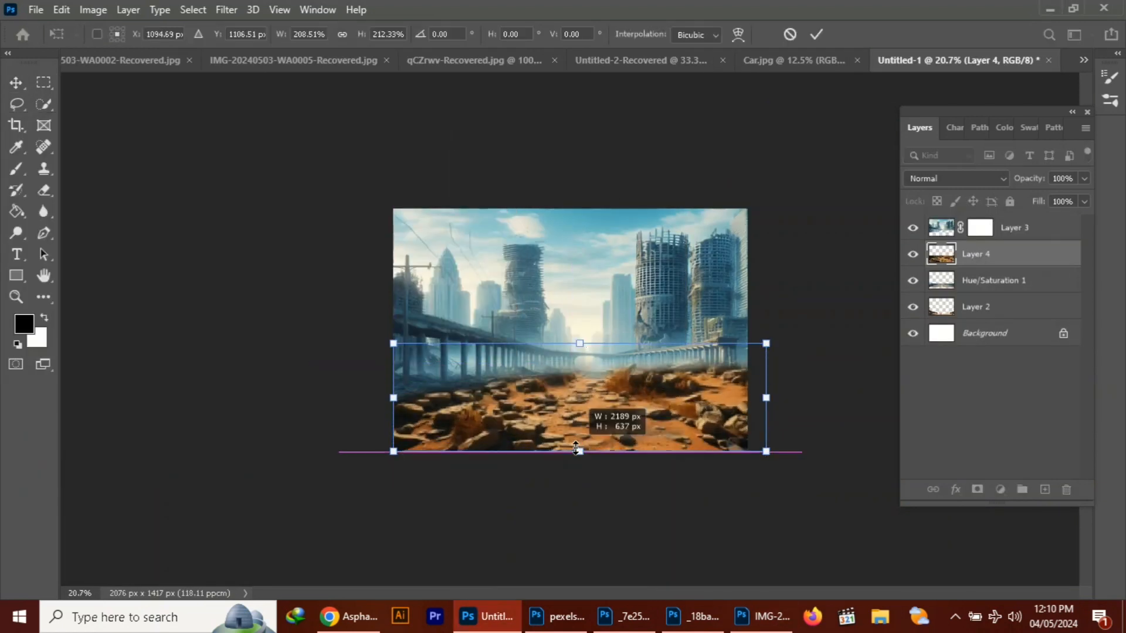
drag(580, 343, 580, 364)
drag(768, 456, 814, 469)
drag(669, 406, 635, 406)
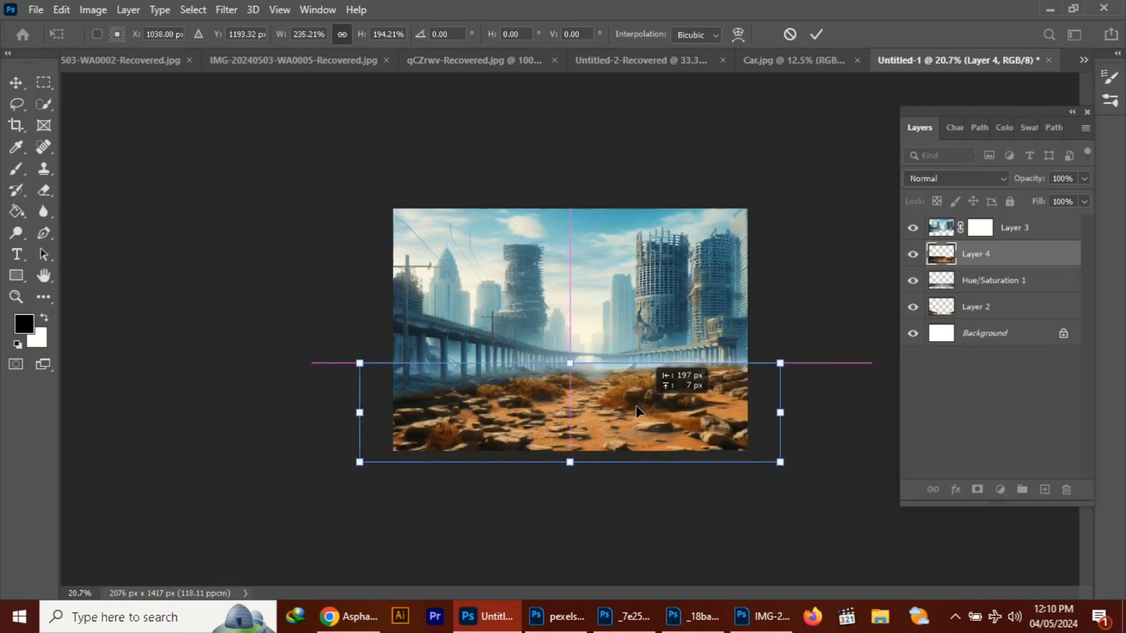
drag(780, 463, 801, 469)
drag(692, 423, 663, 417)
drag(552, 360, 554, 372)
key(Return)
Clip a Hue/Saturation adjustment to the rocky ground with hue +170, saturation -57 and lightness -24
click(1000, 489)
click(1040, 335)
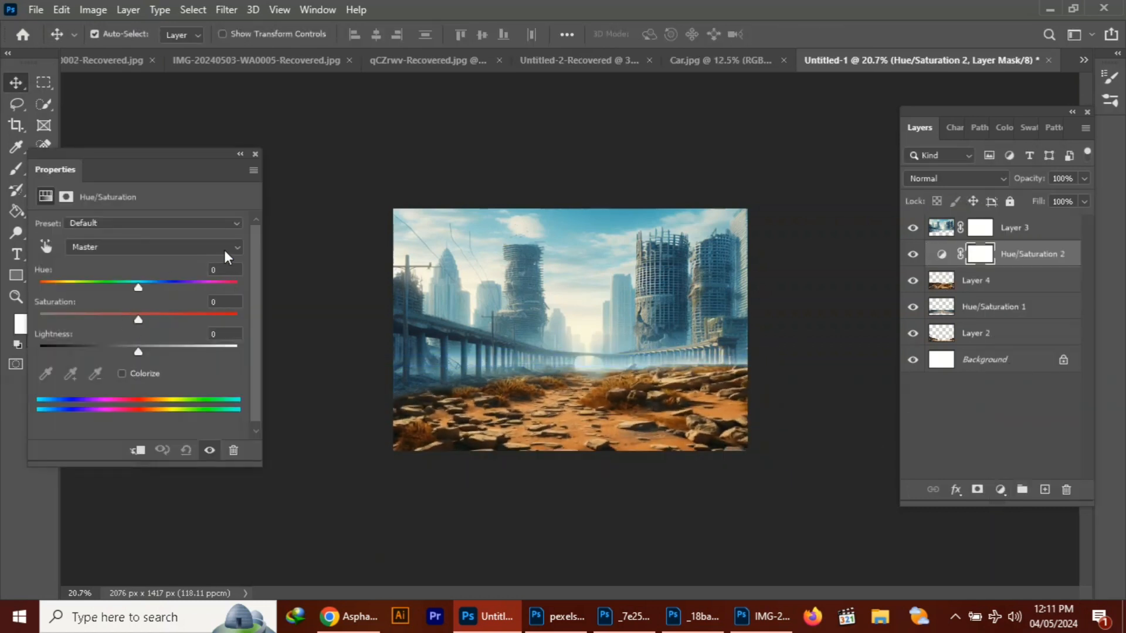
click(224, 248)
click(94, 225)
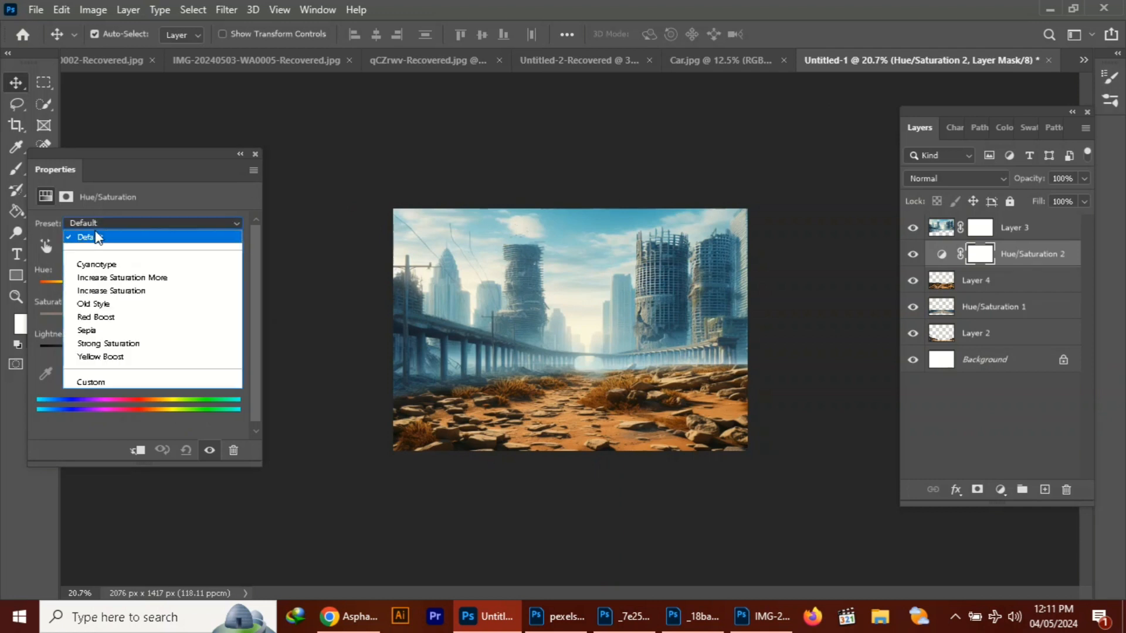
click(167, 179)
click(136, 450)
drag(142, 287, 233, 284)
drag(138, 319, 82, 319)
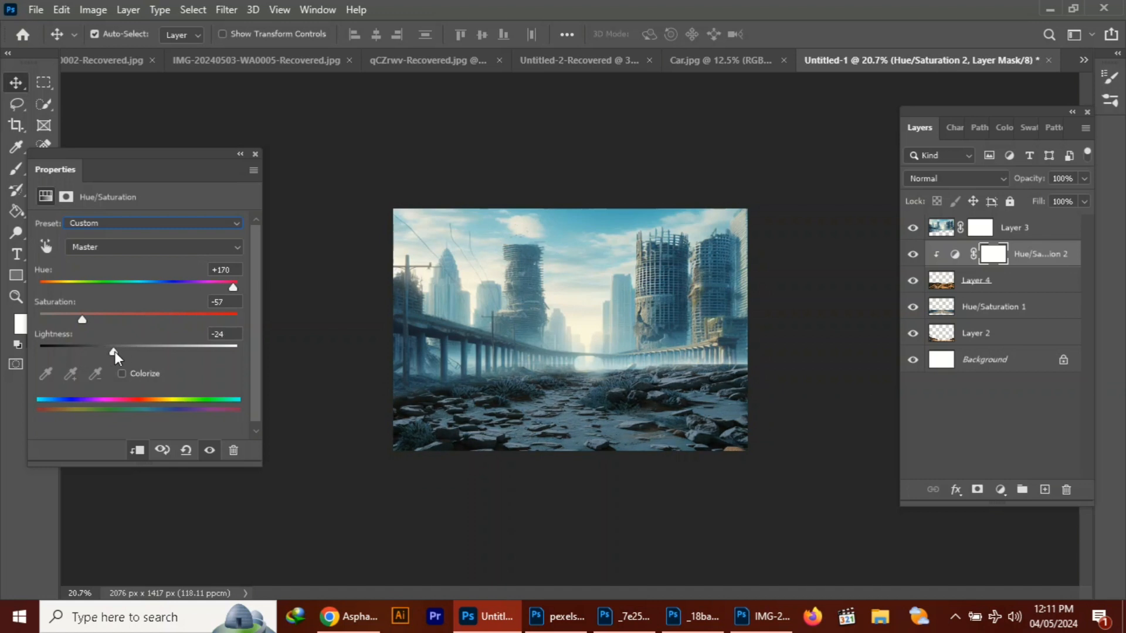
click(255, 154)
Merge the Hue/Saturation 2 adjustment with the rocky ground on Layer 4
ctrl+click(1016, 281)
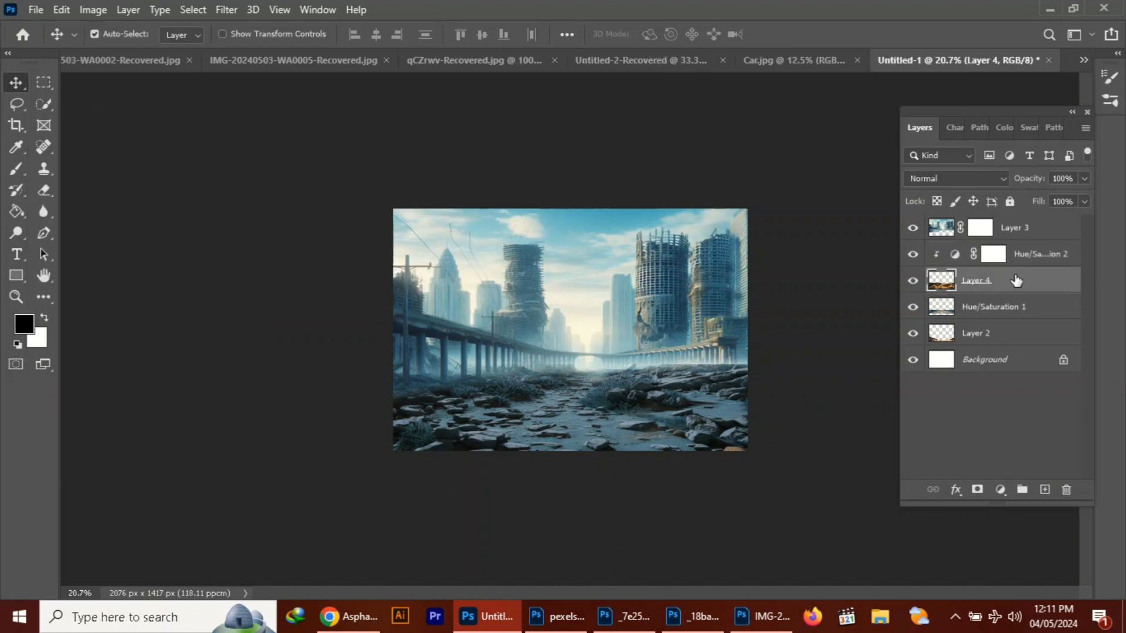
right_click(1016, 282)
click(829, 485)
Mask the rocky ground off the road and foreground with a soft 600 px eraser, keeping the rocks along both roadsides
key(e)
key(bracketright)
key(bracketright)
key(bracketright)
key(bracketright)
key(bracketright)
key(bracketright)
key(bracketright)
key(bracketright)
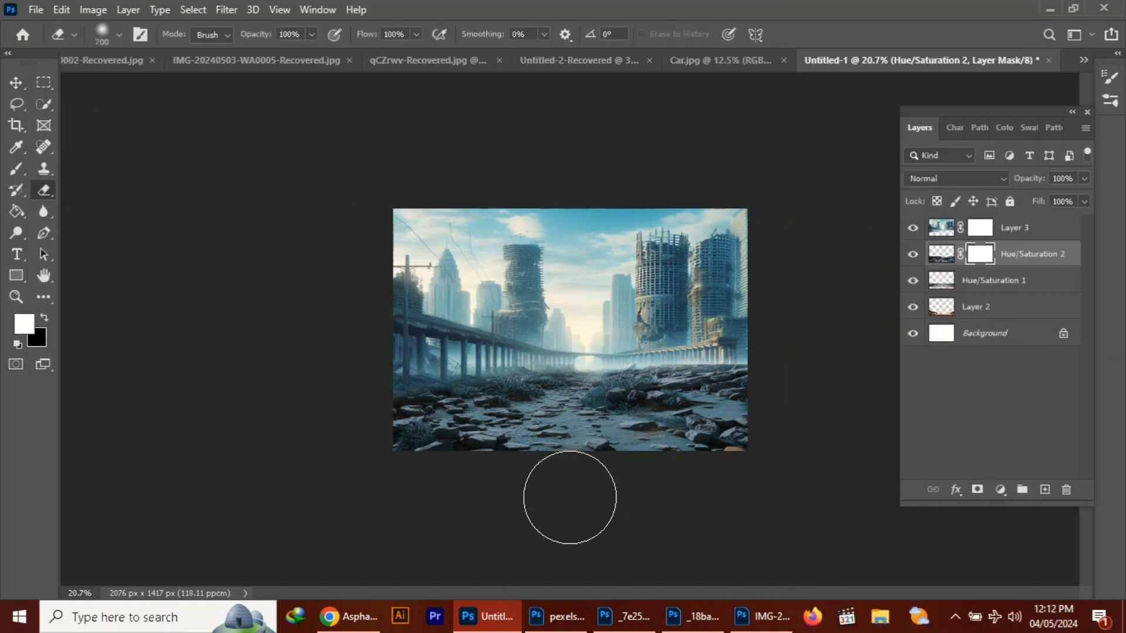
mouse_move(571, 497)
mouse_down()
mouse_move(670, 499)
mouse_move(434, 480)
mouse_move(467, 452)
mouse_move(662, 449)
mouse_move(478, 483)
mouse_up()
key(ctrl+z)
key(bracketleft)
mouse_move(510, 528)
mouse_down()
mouse_move(571, 500)
mouse_move(418, 476)
mouse_move(560, 480)
mouse_move(774, 462)
mouse_move(599, 454)
mouse_move(416, 480)
mouse_move(589, 473)
mouse_move(546, 433)
mouse_move(532, 440)
mouse_move(643, 418)
mouse_move(712, 475)
mouse_up()
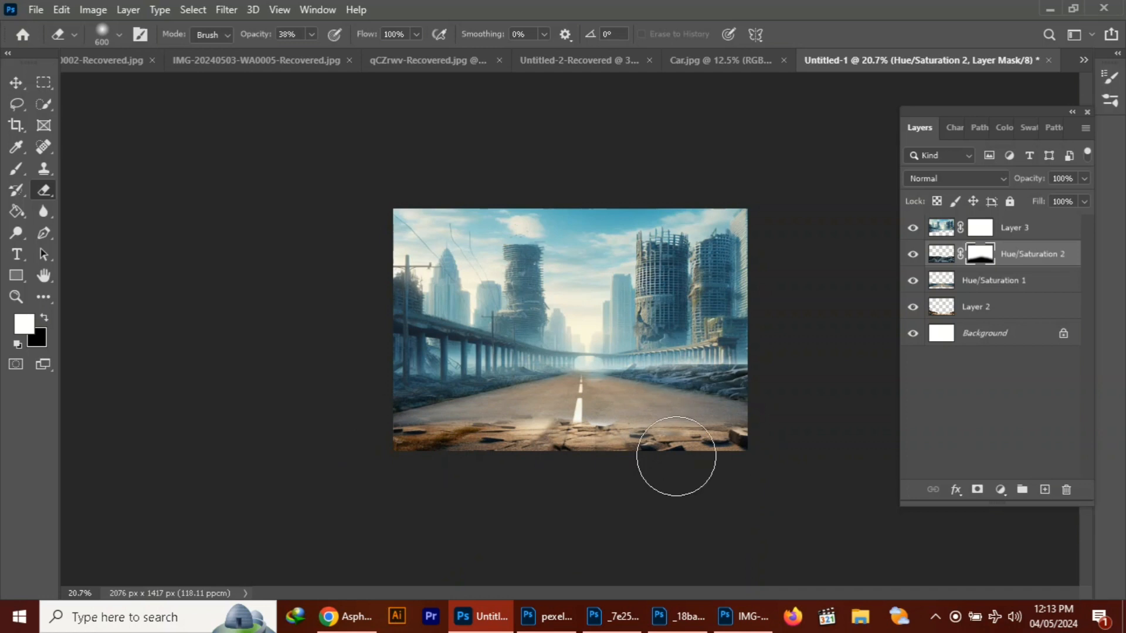
Close the IMG-20240503-WA0002-Recovered.jpg document
click(16, 83)
drag(128, 63, 341, 108)
click(485, 95)
click(554, 251)
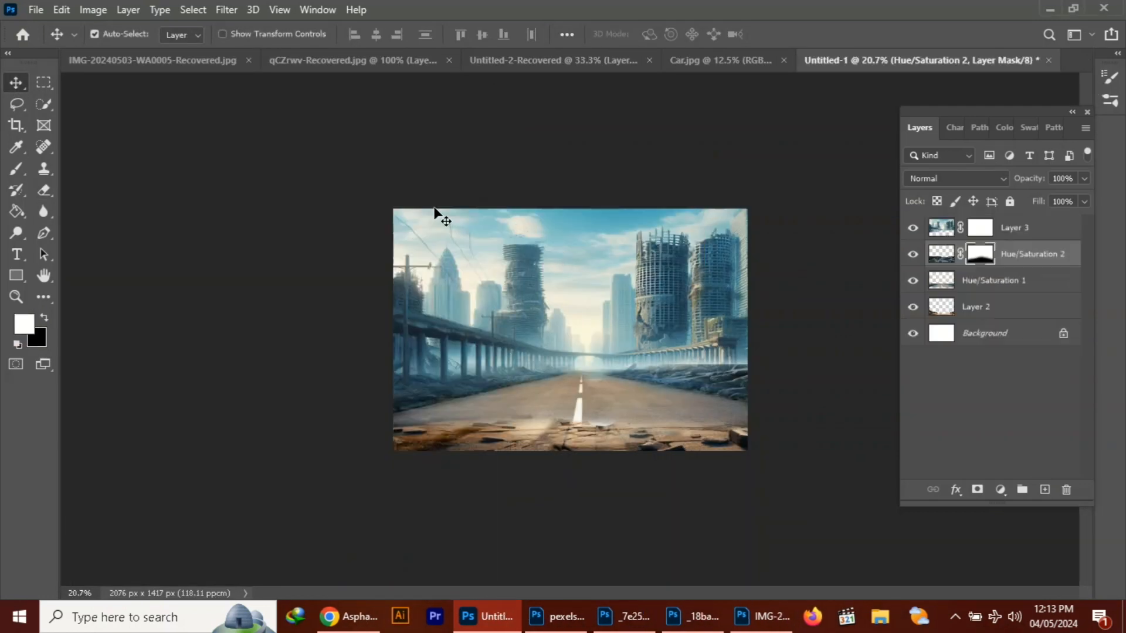
Switch to the Car.jpg document and remove the background behind the car using the Remove Background quick action
click(217, 63)
click(457, 65)
click(605, 60)
click(748, 61)
click(317, 9)
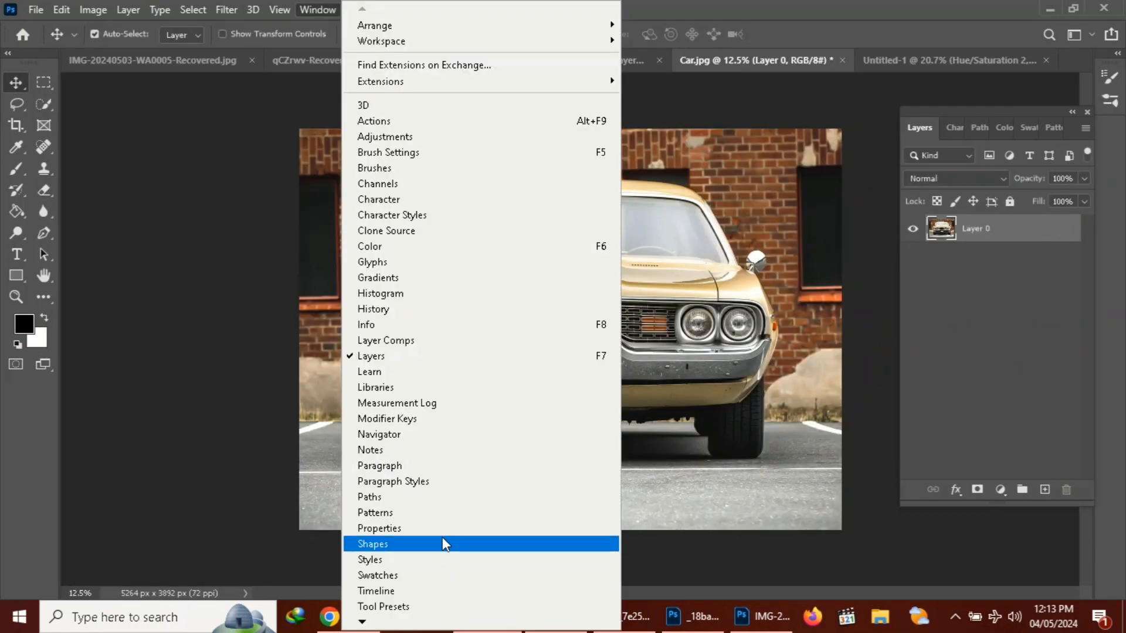
click(442, 540)
click(112, 401)
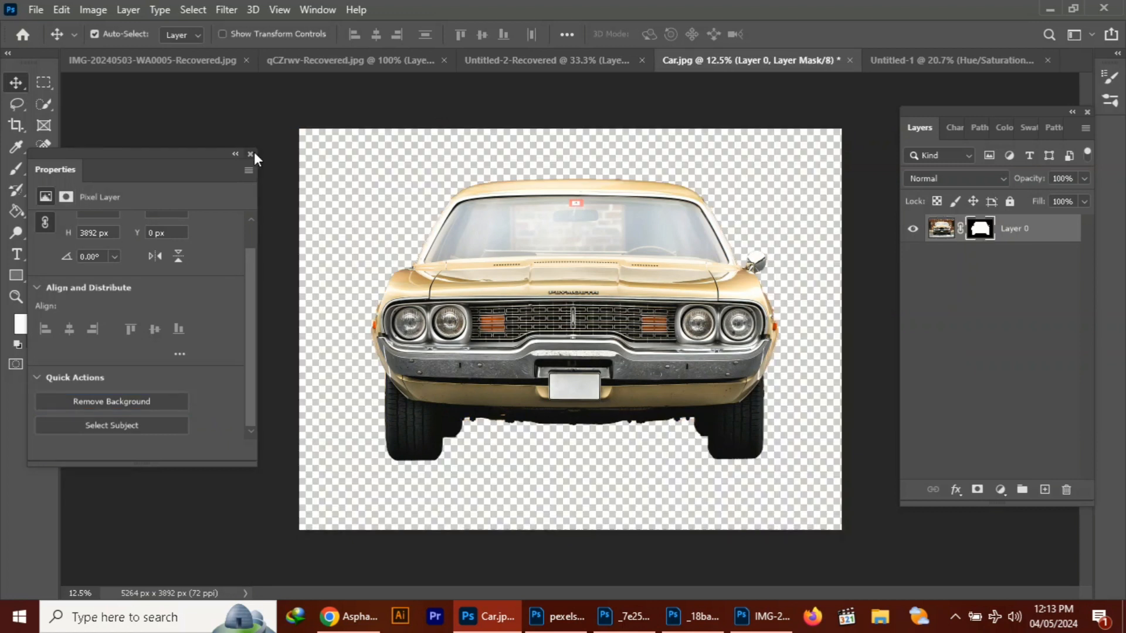
click(250, 154)
Copy the car cutout into the Untitled-1 composition and place its layer at the top of the layer stack
drag(727, 61, 410, 166)
click(856, 62)
drag(633, 166, 241, 145)
drag(220, 385, 612, 372)
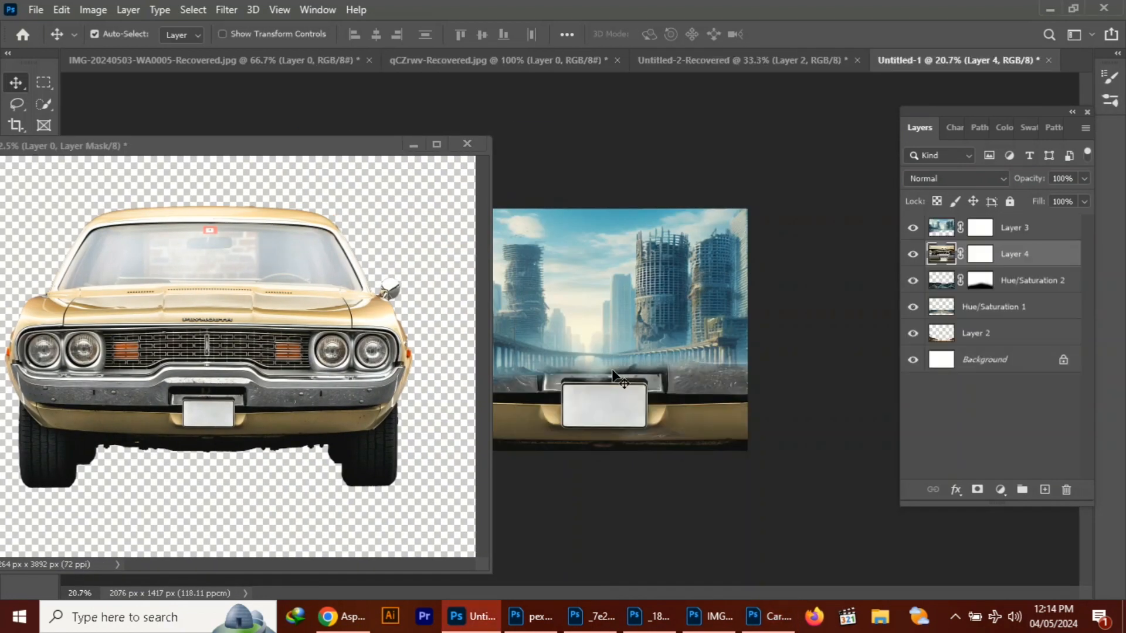
click(772, 396)
drag(1015, 255, 1014, 216)
Scale the car down to about 20% and position it over the middle of the road
key(ctrl+t)
scroll(582, 393, down, 4)
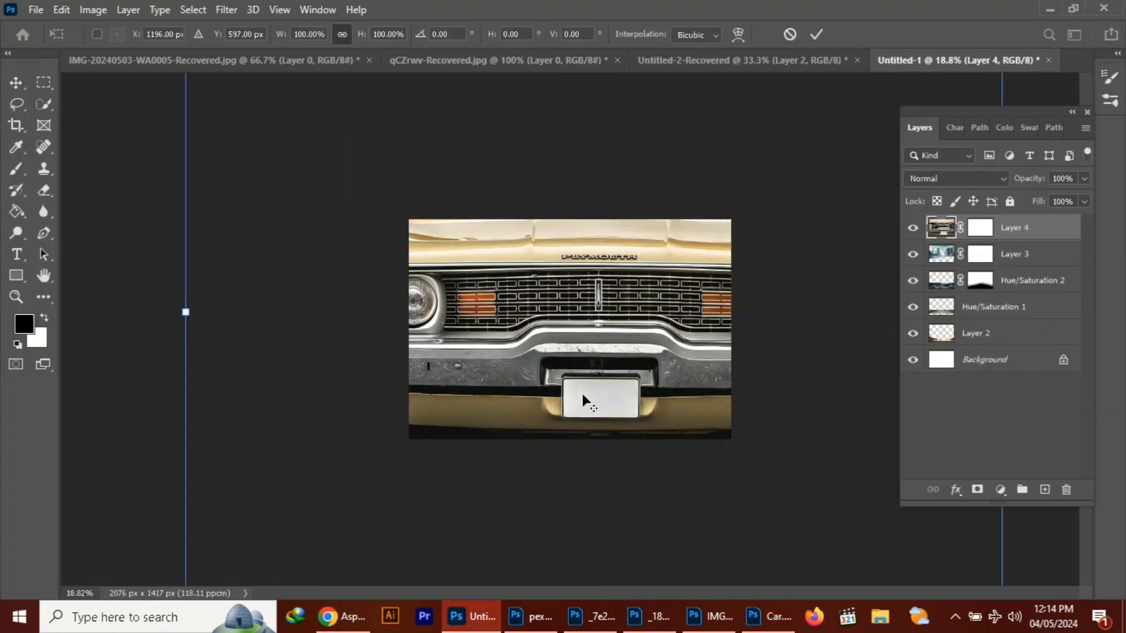
drag(897, 87, 420, 478)
drag(323, 510, 552, 369)
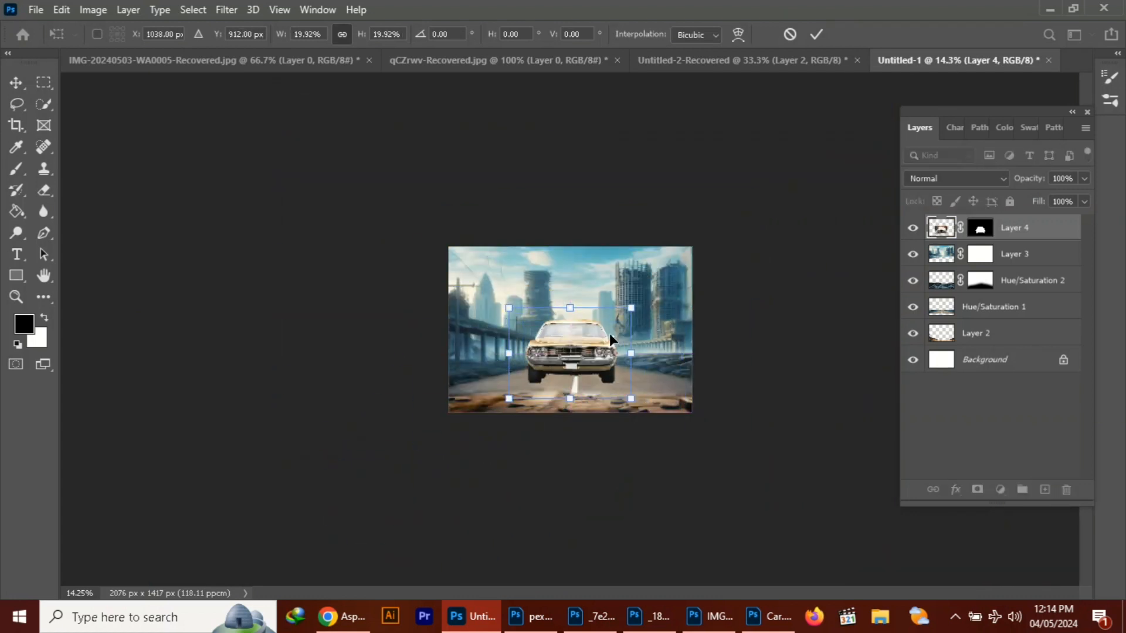
Refine the car's scale to about 18.5% and center it over the road's dashed line
drag(631, 312, 623, 323)
drag(566, 342, 566, 354)
scroll(553, 416, up, 5)
mouse_move(552, 417)
mouse_down()
mouse_move(572, 428)
mouse_move(571, 404)
mouse_up()
drag(691, 319, 676, 330)
mouse_move(607, 388)
mouse_down()
mouse_move(616, 393)
mouse_move(600, 392)
mouse_up()
drag(683, 335, 714, 311)
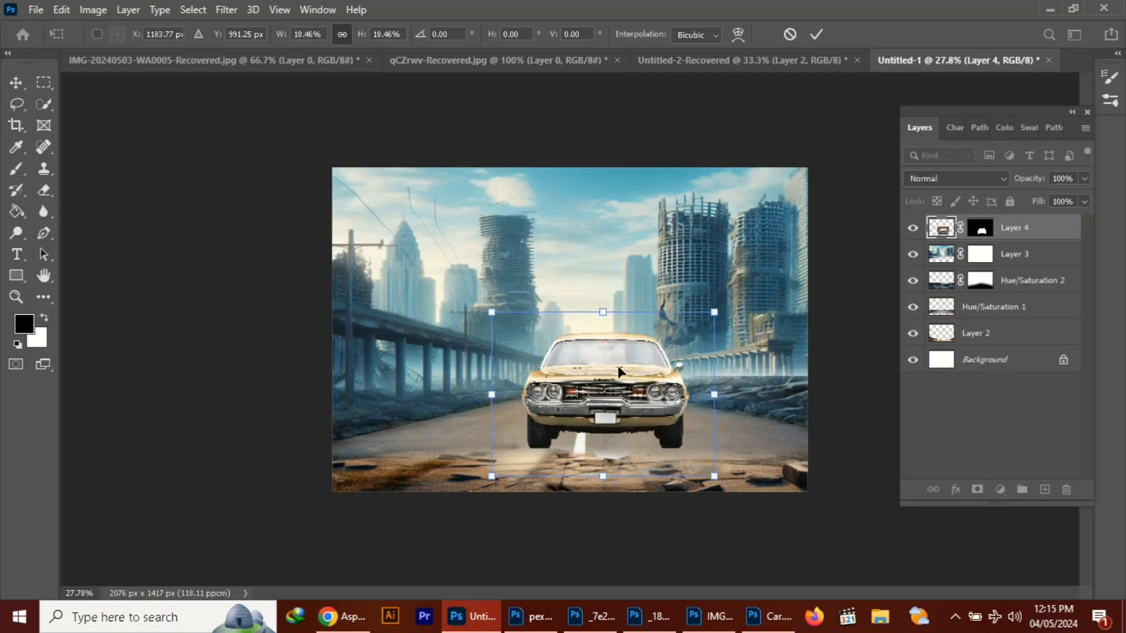
mouse_move(605, 374)
mouse_down()
mouse_move(583, 374)
mouse_move(593, 385)
mouse_up()
click(816, 34)
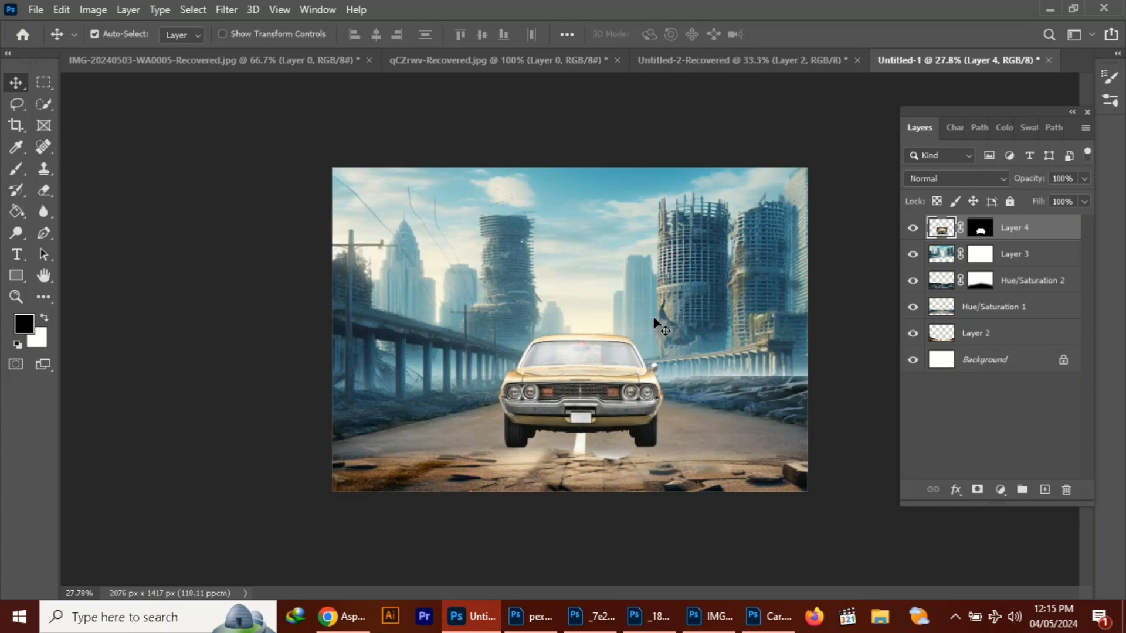
Rescale the car to about 98.7% and move it slightly lower on the road
key(ctrl+t)
drag(688, 314, 700, 305)
drag(616, 366, 596, 371)
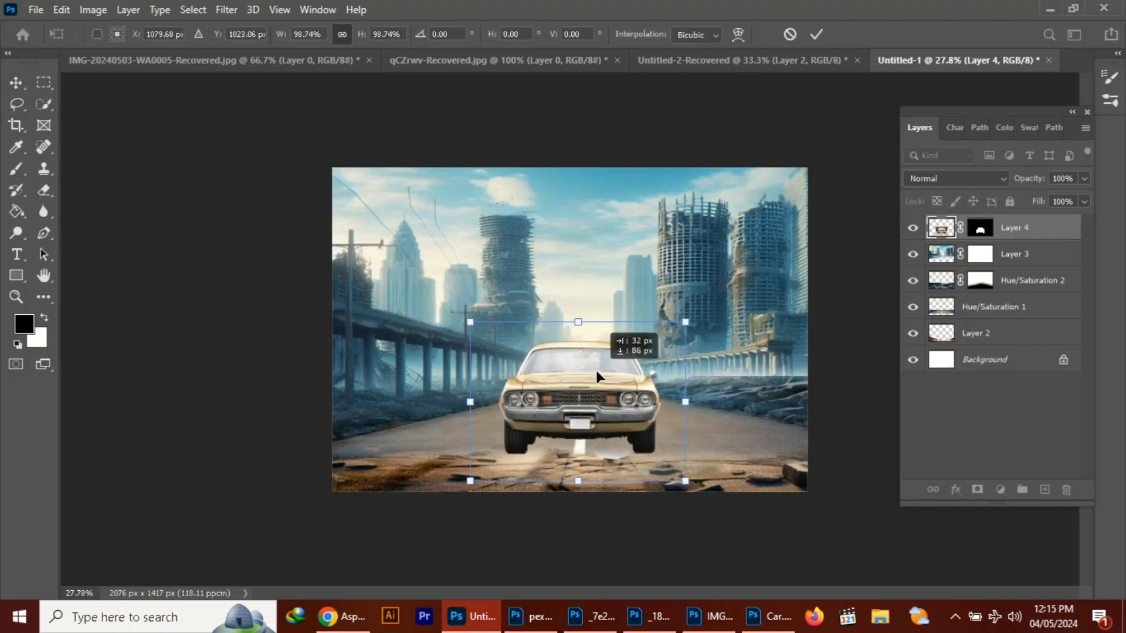
click(816, 34)
Clip a Brightness/Contrast adjustment to the car with contrast -34 and reduced brightness
click(1000, 489)
click(1045, 258)
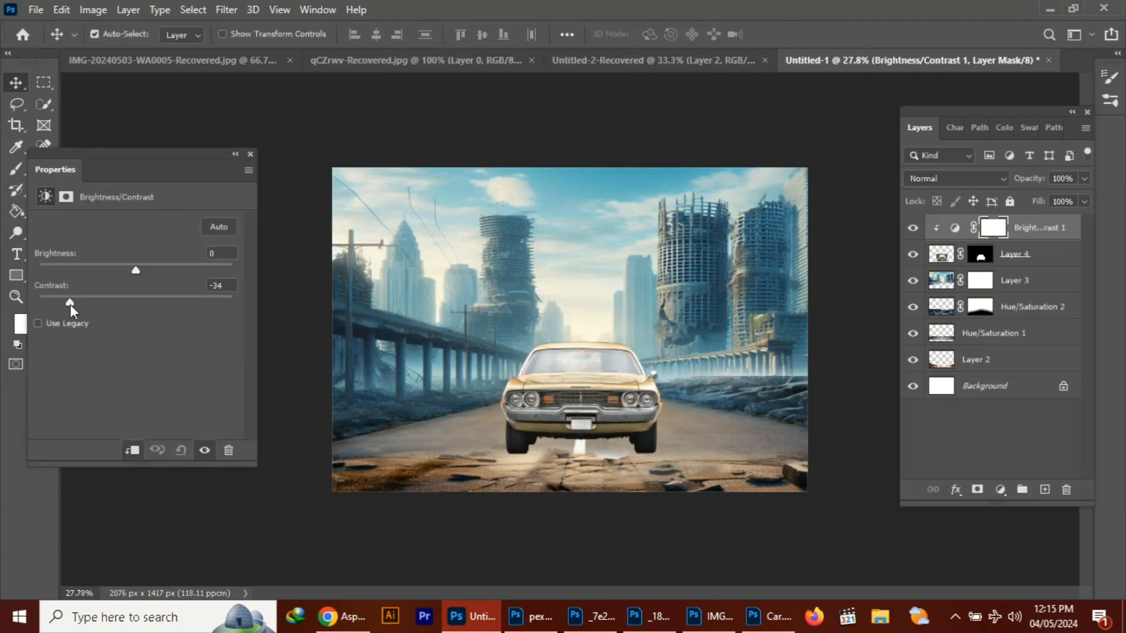
drag(136, 271, 95, 270)
Clip a Hue/Saturation adjustment to the car, shifting its hue to dark blue with saturation +73 and reduced lightness
click(999, 489)
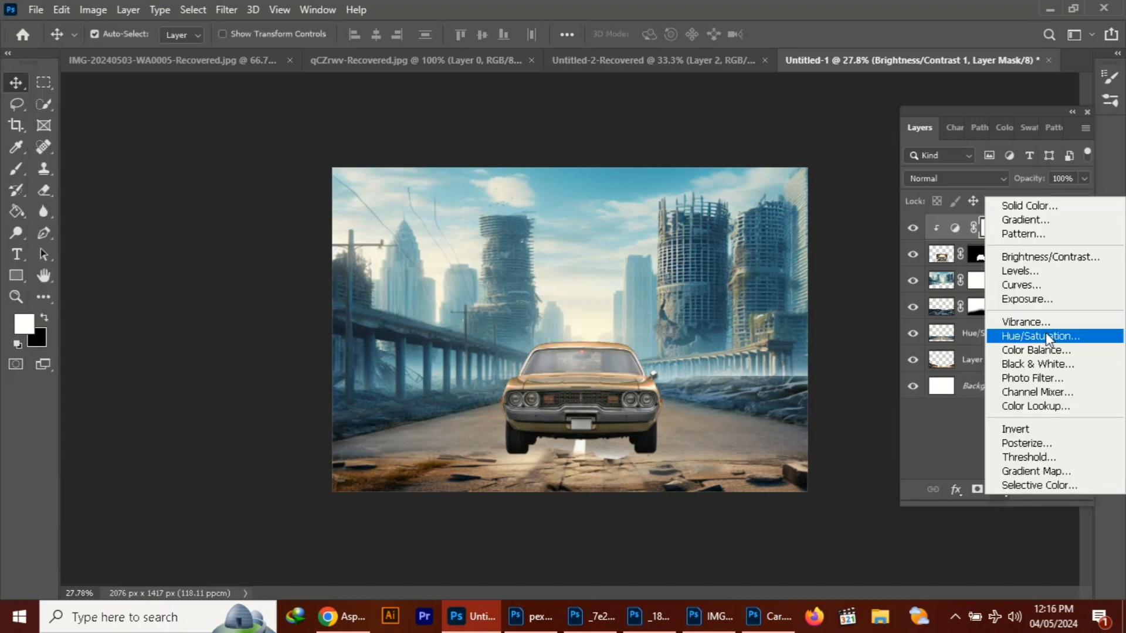
click(1046, 337)
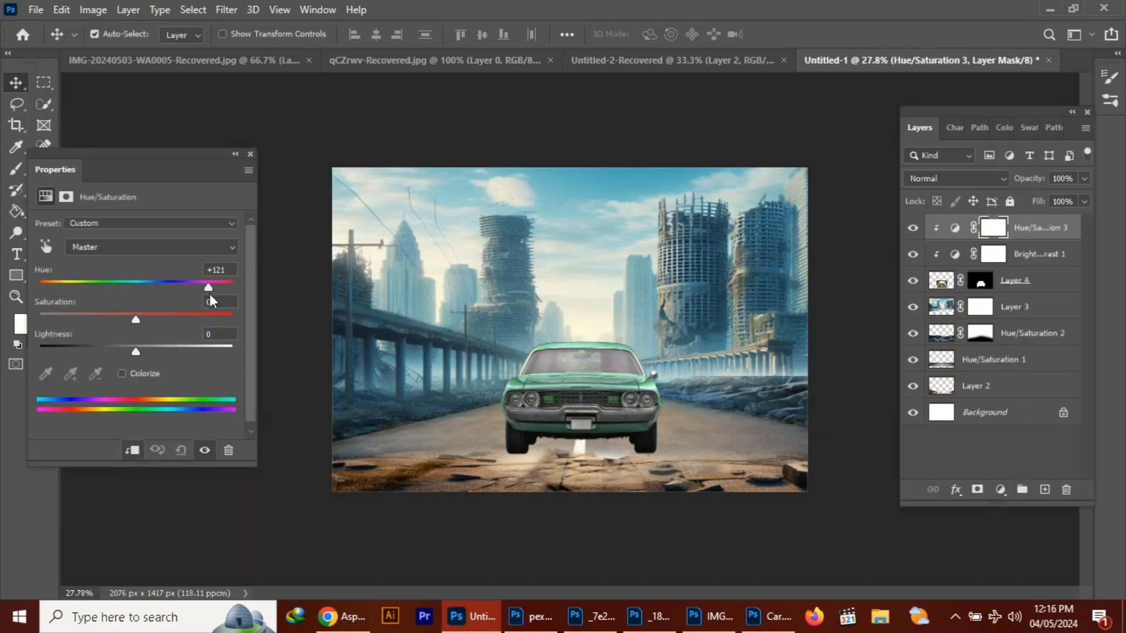
mouse_move(210, 300)
mouse_down()
mouse_move(256, 294)
mouse_move(156, 289)
mouse_move(217, 315)
mouse_move(206, 320)
mouse_up()
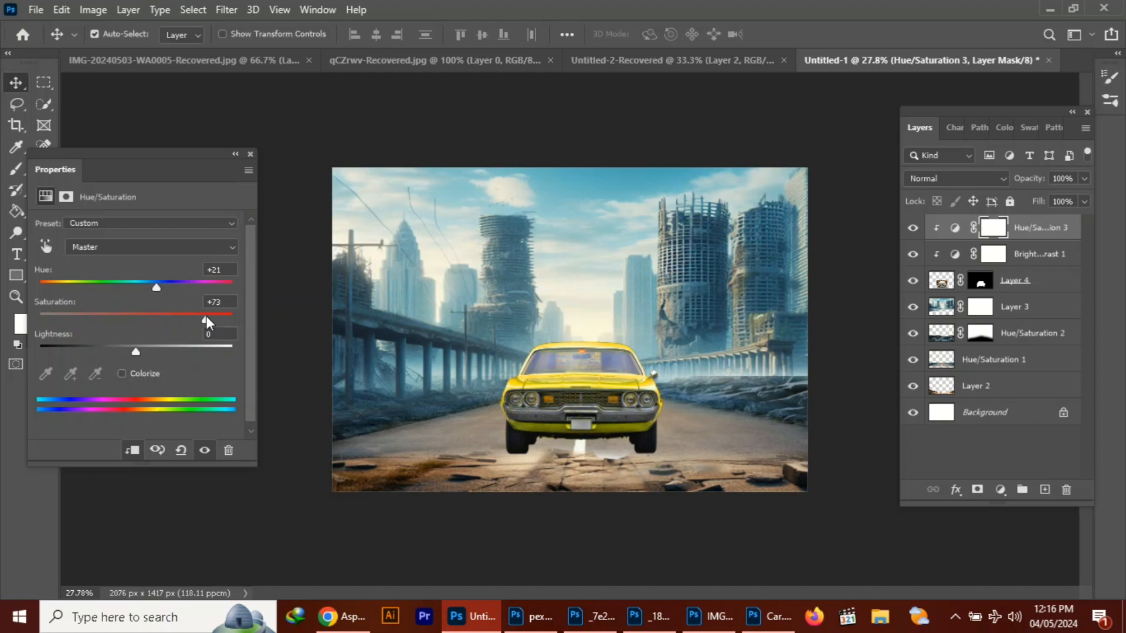
drag(157, 287, 16, 294)
drag(136, 353, 79, 352)
click(251, 155)
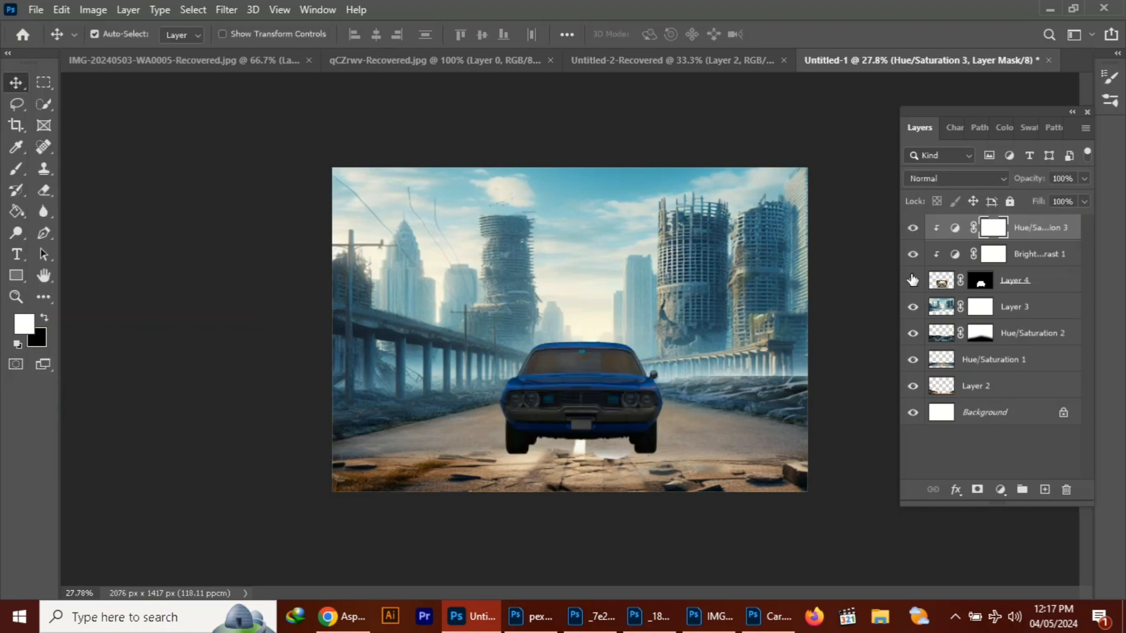
Erase the blue Hue/Saturation effect from the car's grille, bumper and windshield with a small soft eraser
scroll(551, 431, up, 5)
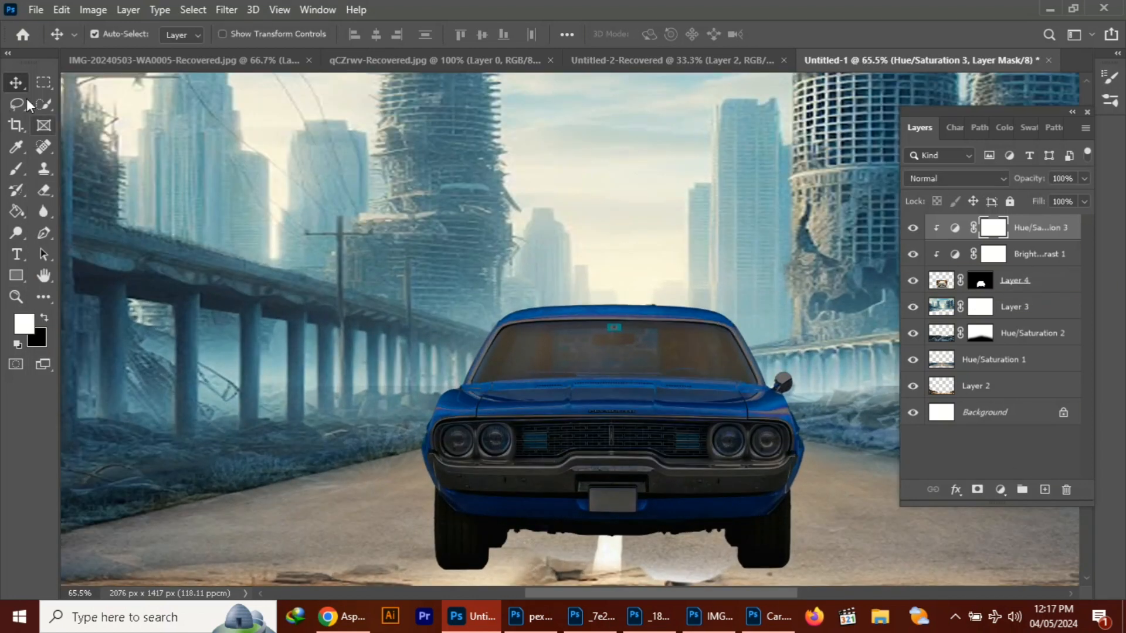
key(l)
click(44, 190)
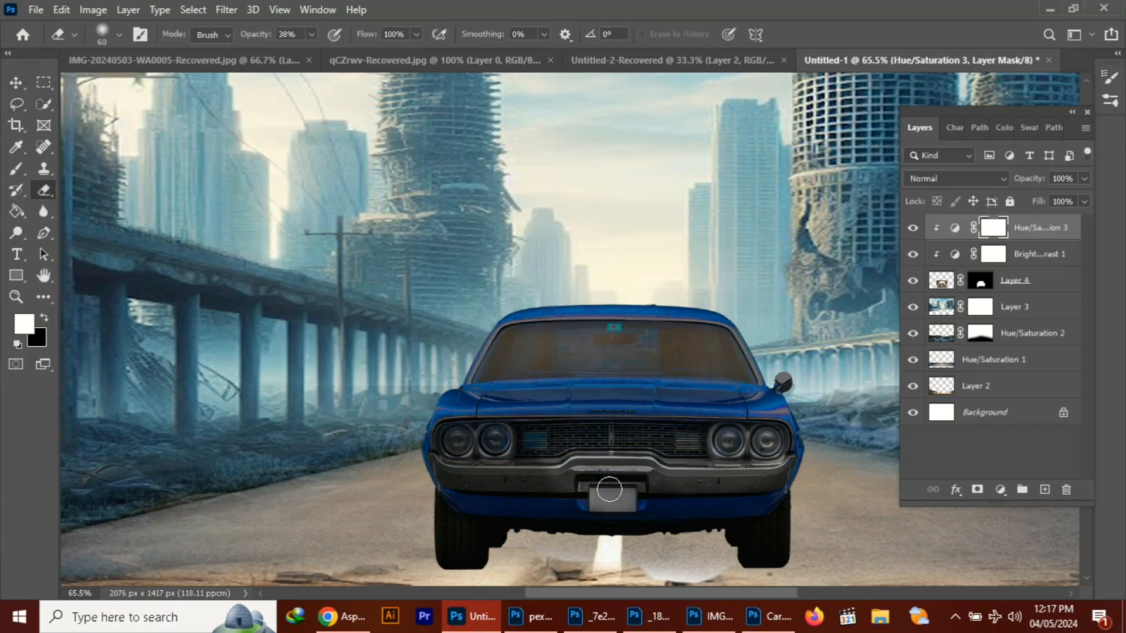
mouse_move(462, 446)
mouse_down()
mouse_move(707, 440)
mouse_move(778, 464)
mouse_move(702, 482)
mouse_move(552, 478)
mouse_move(445, 450)
mouse_move(627, 438)
mouse_up()
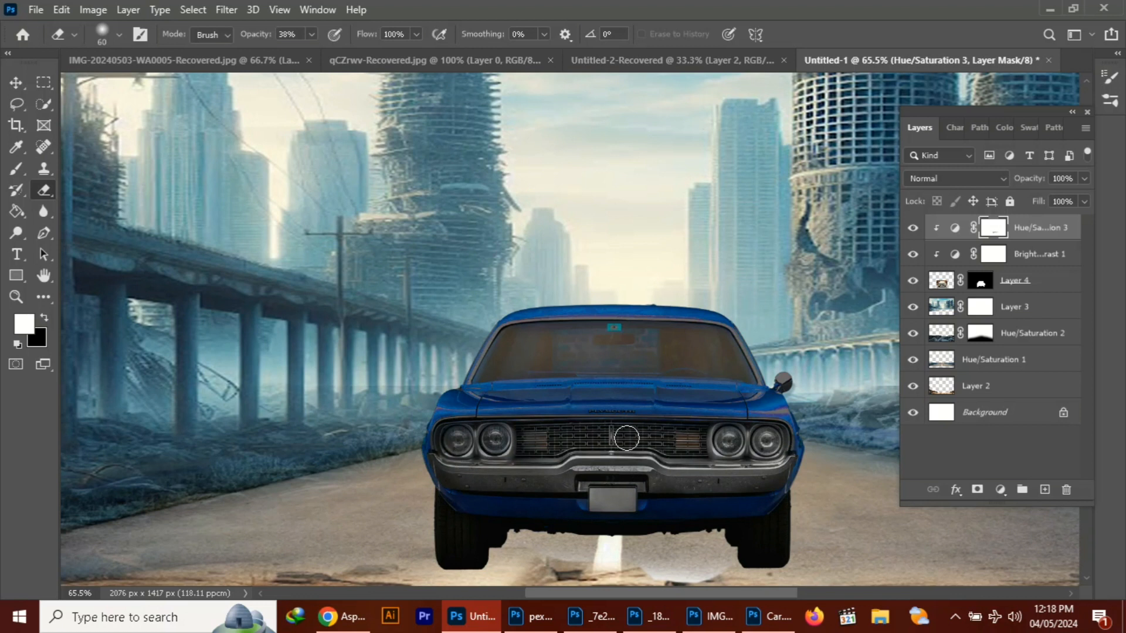
mouse_move(571, 351)
mouse_down()
mouse_move(673, 347)
mouse_move(592, 364)
mouse_move(508, 343)
mouse_move(741, 374)
mouse_move(672, 343)
mouse_up()
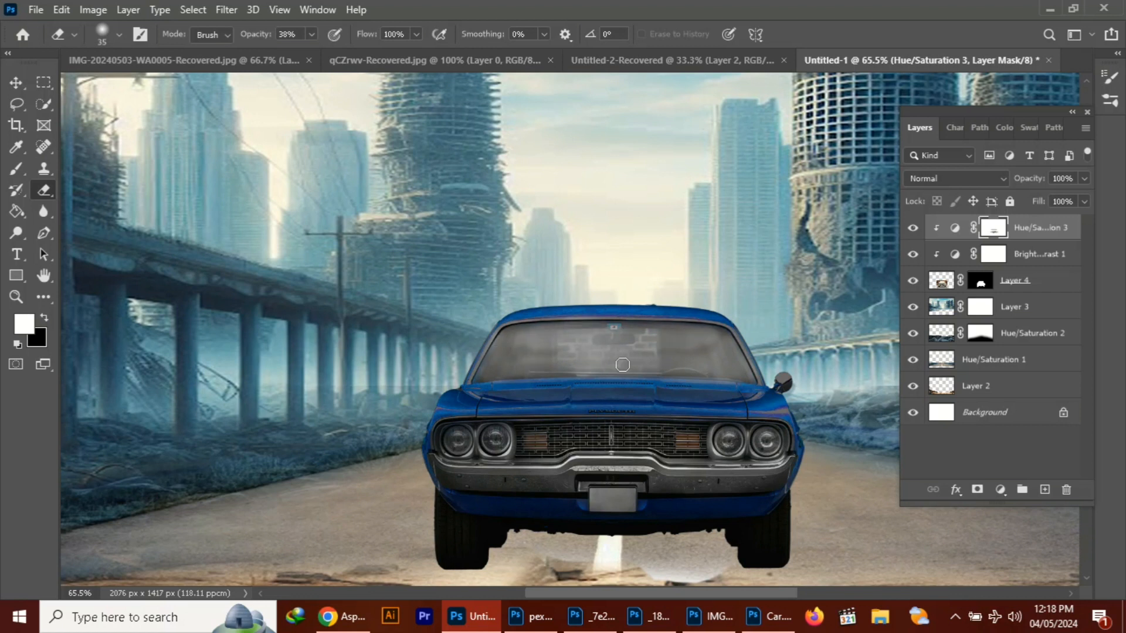
scroll(504, 439, down, 5)
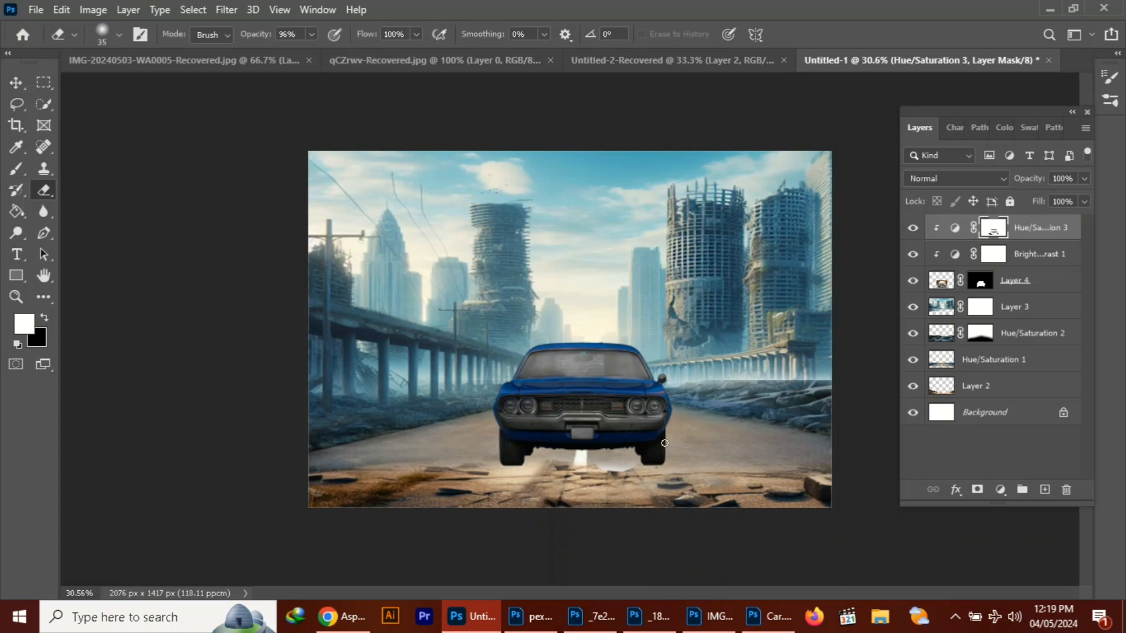
click(955, 617)
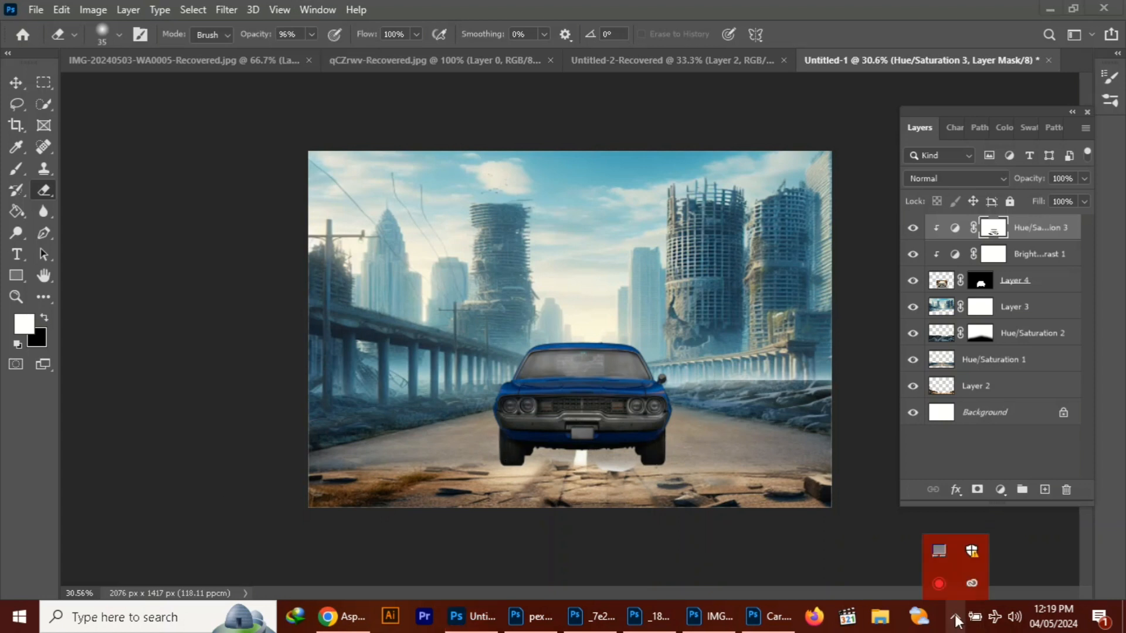
click(938, 583)
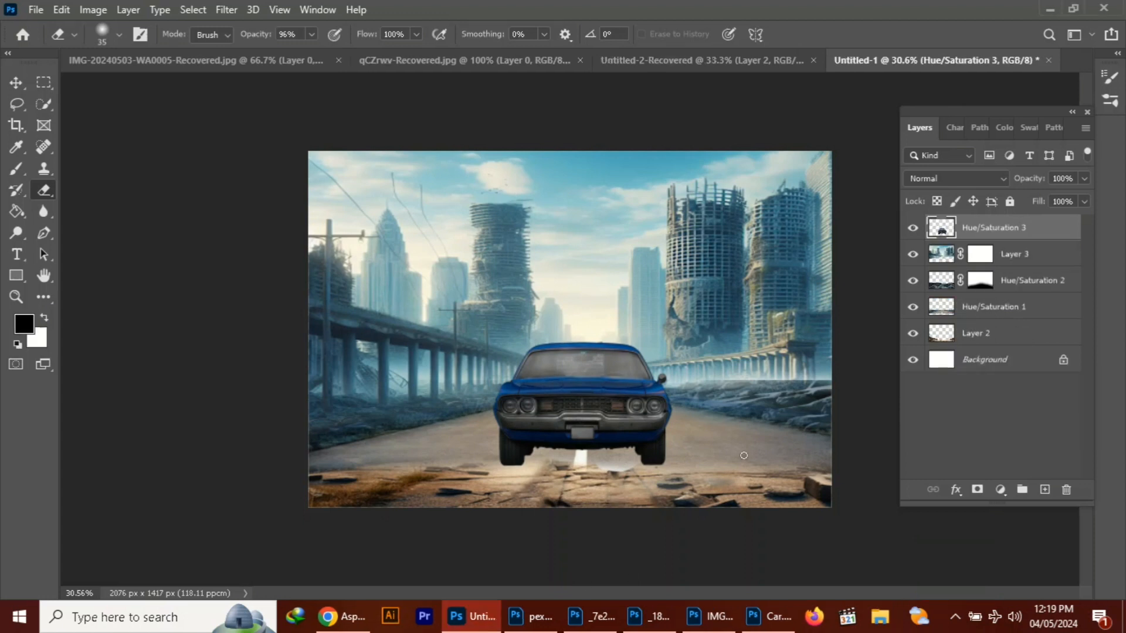
Scale the blue car down slightly and reposition it around the centre line of the road
key(v)
drag(573, 416, 578, 410)
key(ctrl+t)
drag(678, 336, 657, 350)
drag(614, 396, 624, 399)
mouse_move(666, 353)
mouse_down()
mouse_move(676, 346)
mouse_move(660, 348)
mouse_move(654, 364)
mouse_up()
key(Return)
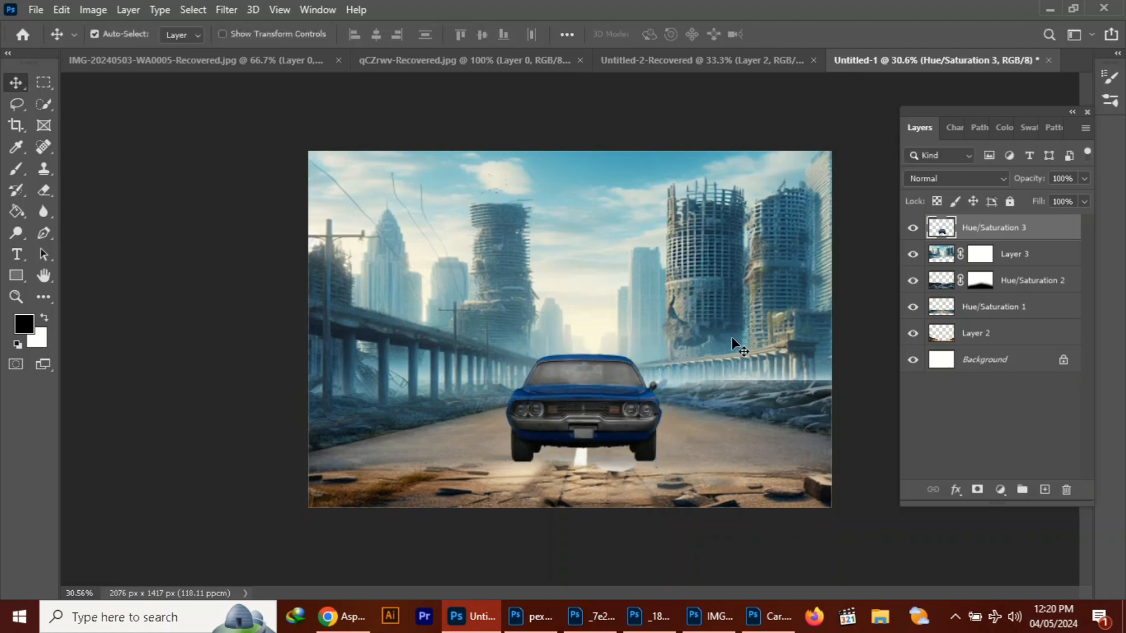
Paint a soft black shadow spot beneath the car on a new layer with a 700 px brush at 100% opacity
click(1044, 490)
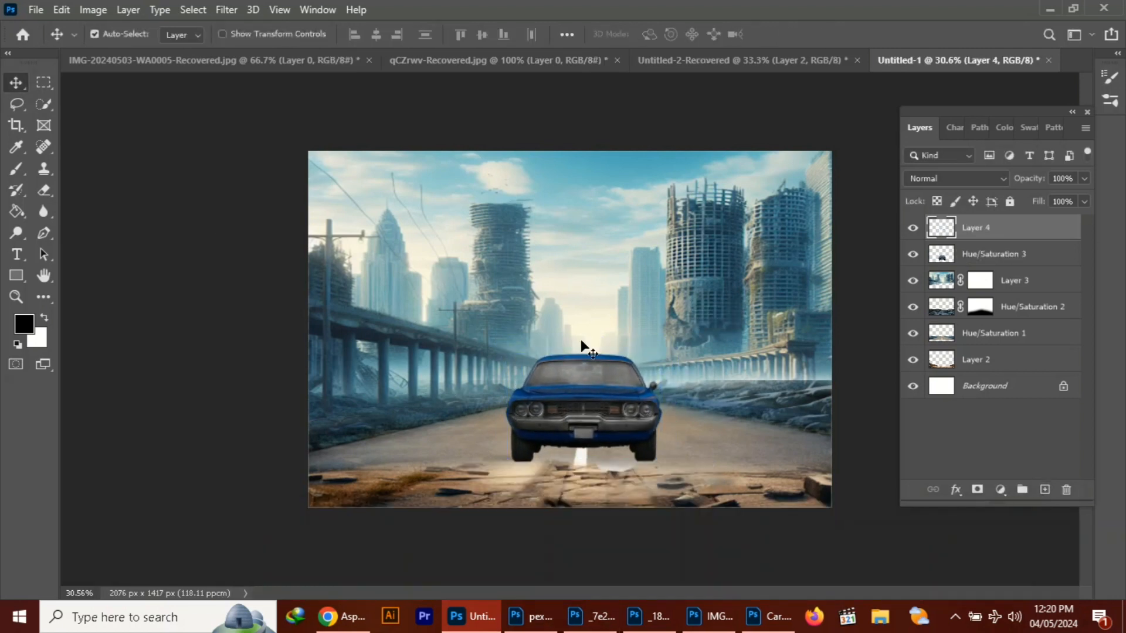
click(21, 174)
key(ctrl+a)
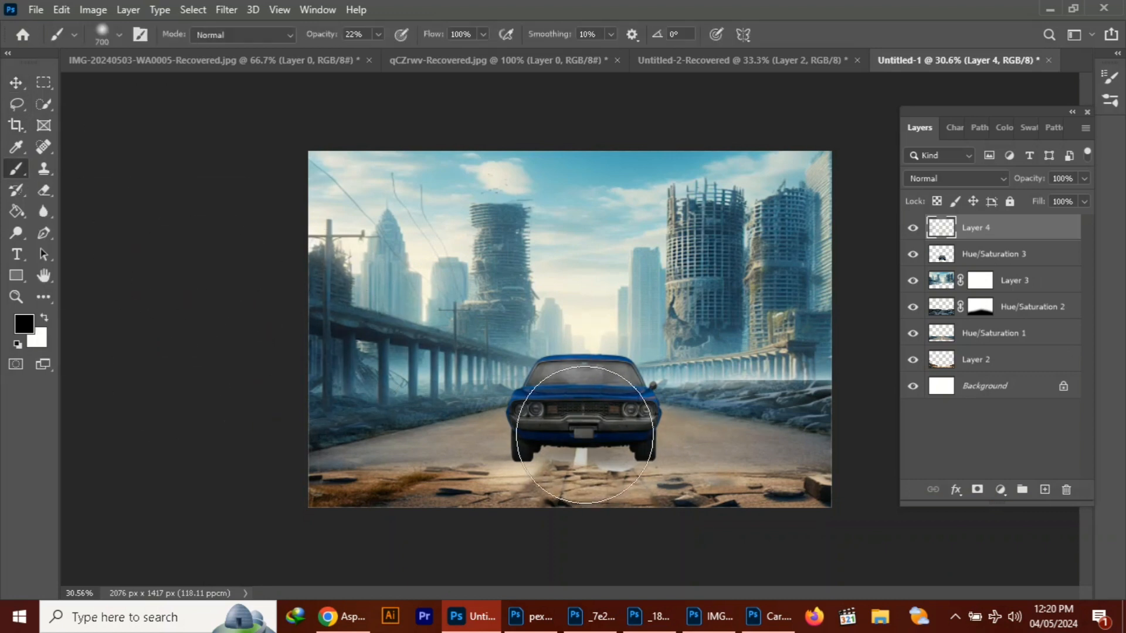
key(v)
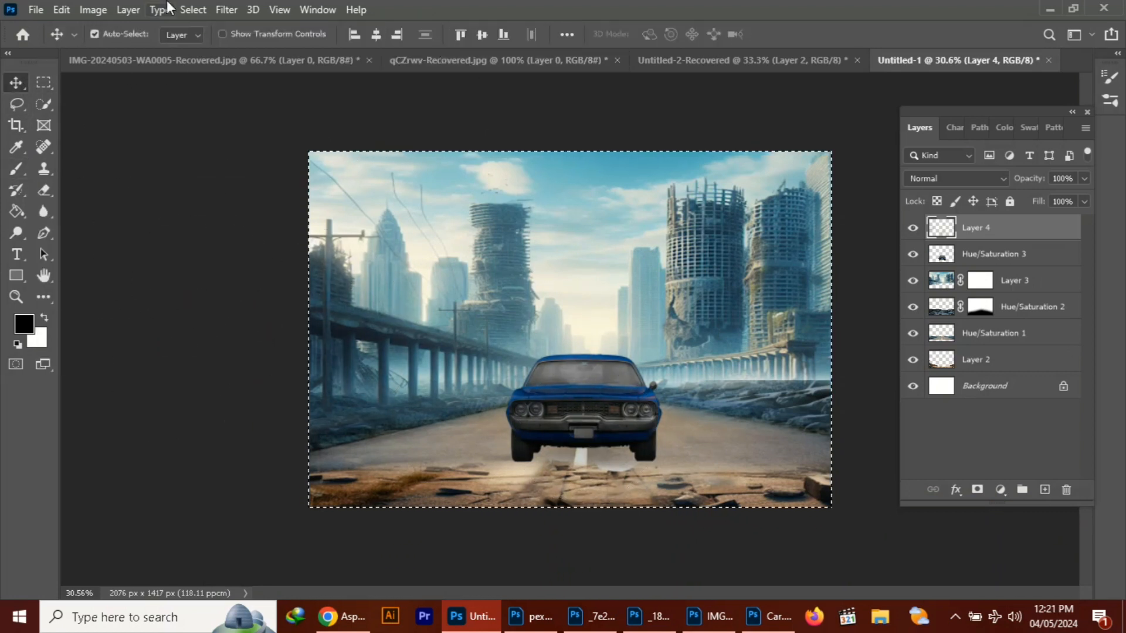
click(128, 10)
mouse_move(193, 10)
click(200, 42)
key(b)
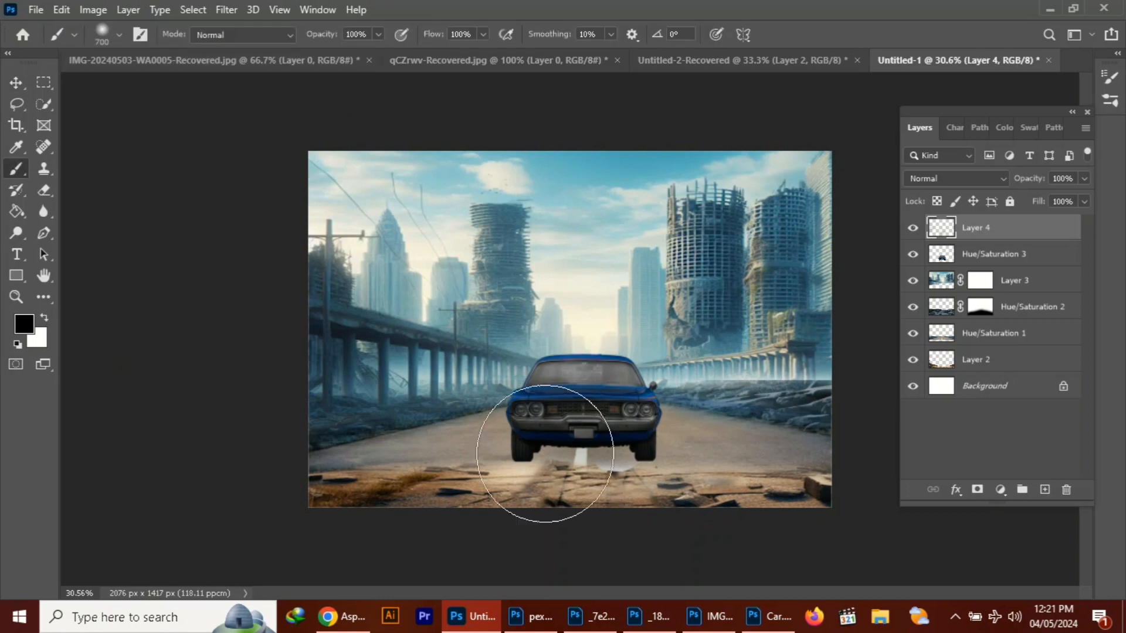
drag(535, 464, 452, 477)
Transform the shadow spot to about 98% width and 31% height and place it beneath the car
key(ctrl+t)
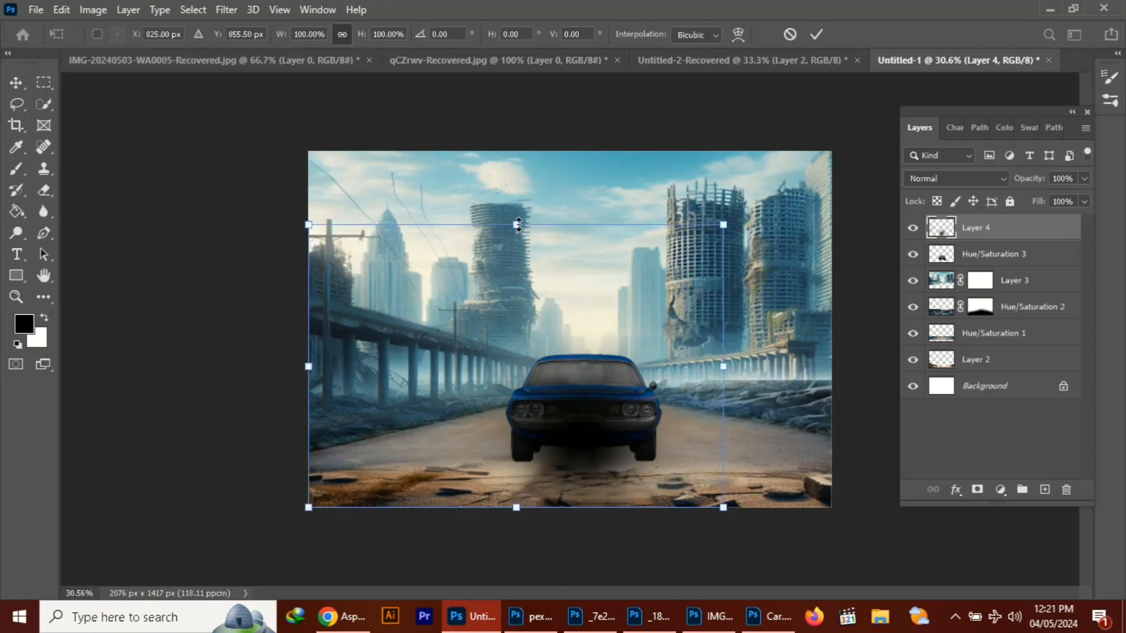
drag(518, 224, 516, 452)
drag(576, 500, 560, 459)
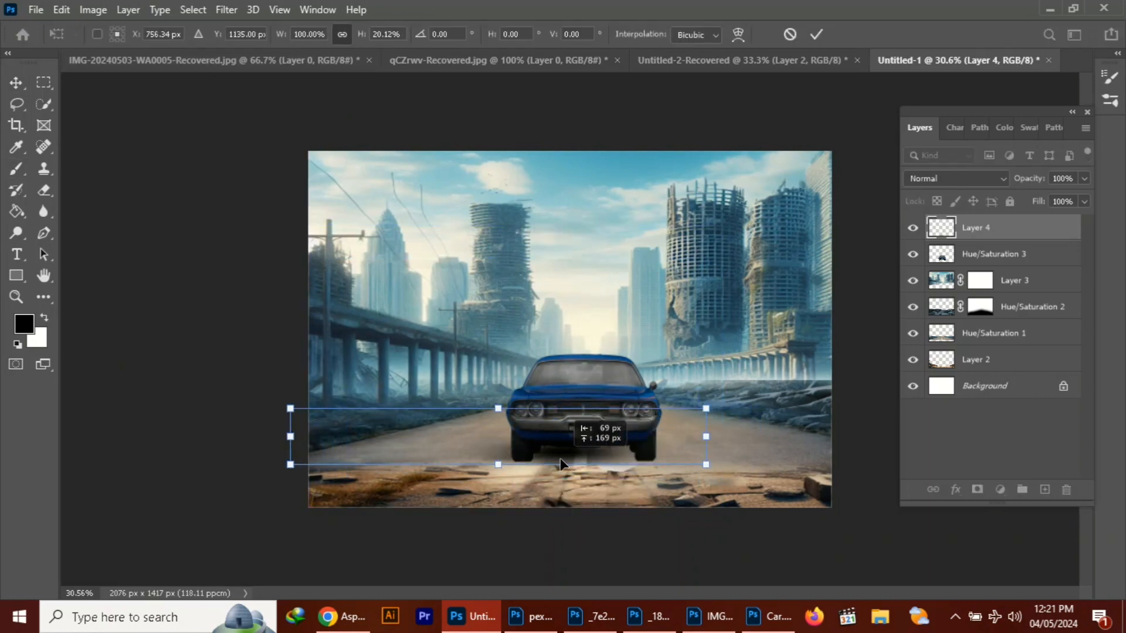
drag(706, 437, 779, 437)
drag(734, 447, 705, 443)
click(955, 616)
click(939, 584)
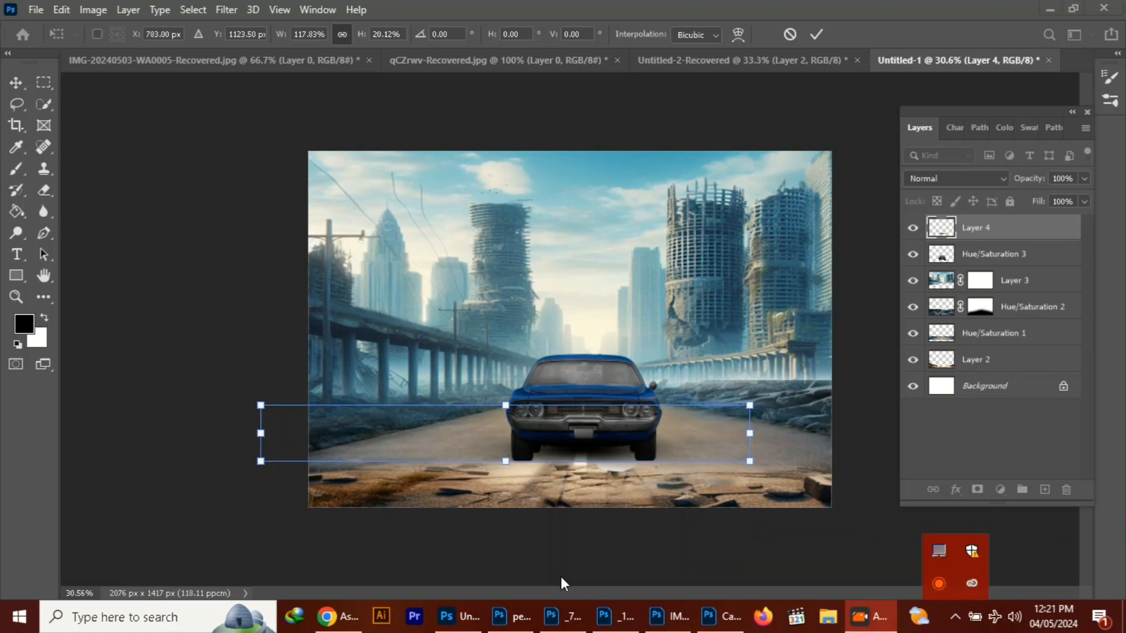
drag(750, 433, 748, 433)
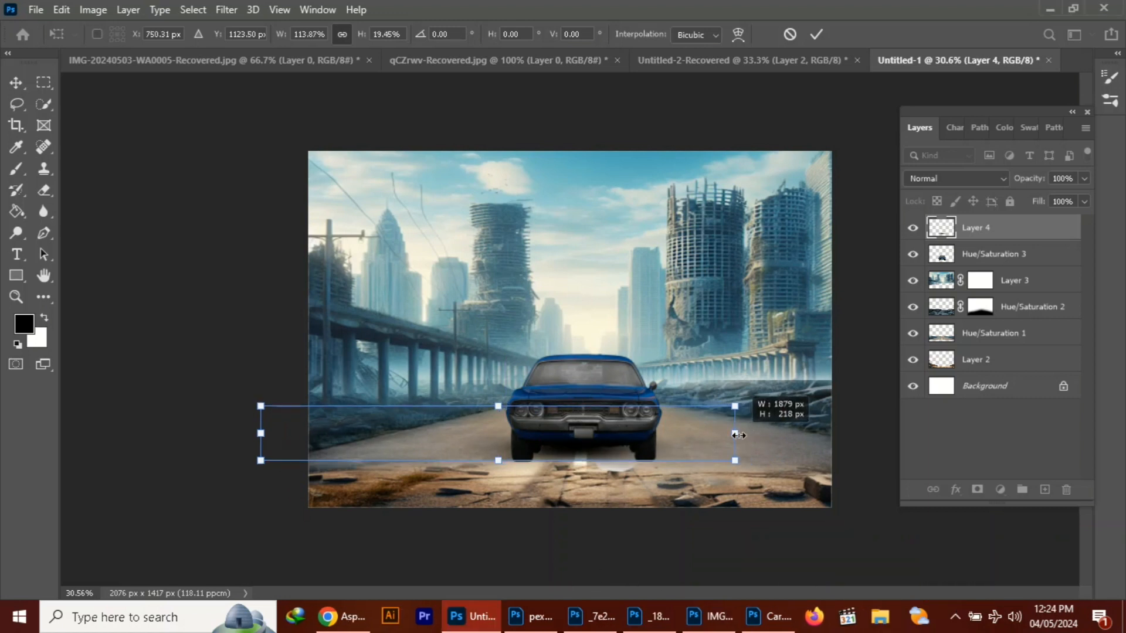
drag(505, 462, 516, 510)
drag(588, 486, 590, 457)
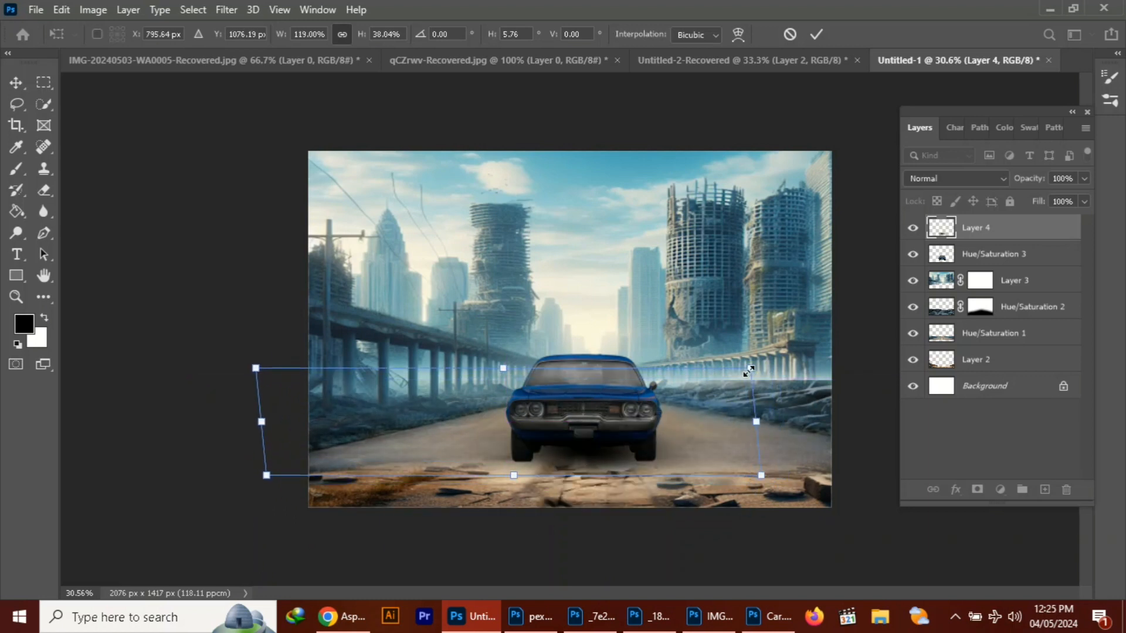
drag(761, 478, 671, 458)
drag(611, 442, 636, 454)
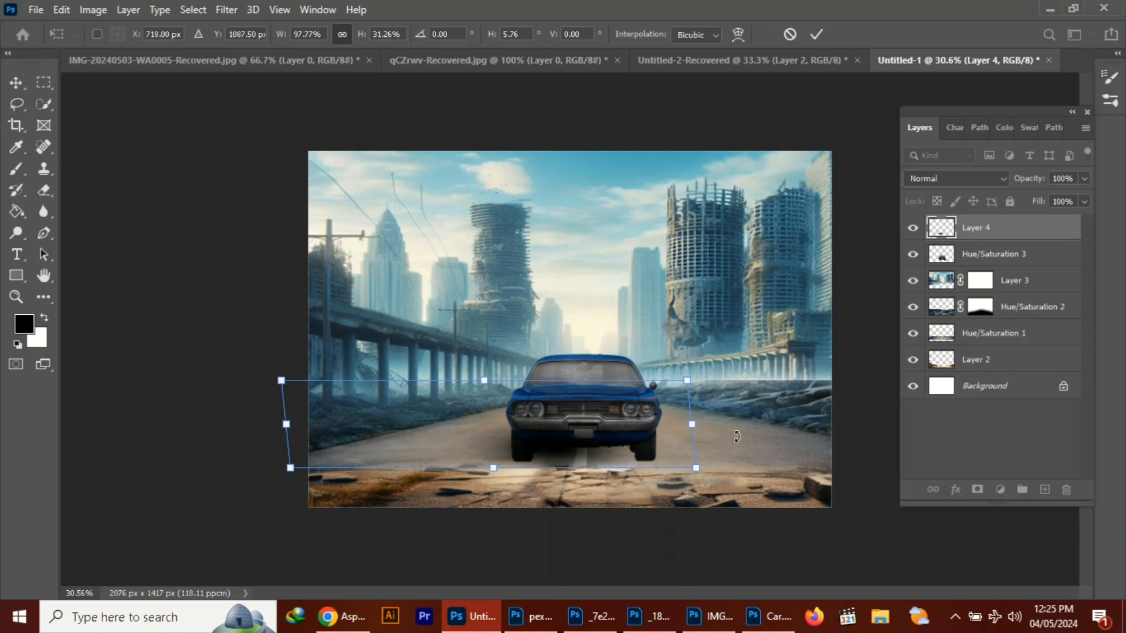
key(Return)
Move the shadow layer below the car's layer, flatten the shadow further and align it under the wheels
click(16, 83)
drag(965, 254, 963, 225)
click(958, 259)
key(ctrl+t)
mouse_move(565, 455)
mouse_down()
mouse_move(646, 463)
mouse_move(572, 459)
mouse_move(575, 441)
mouse_up()
drag(710, 403, 696, 438)
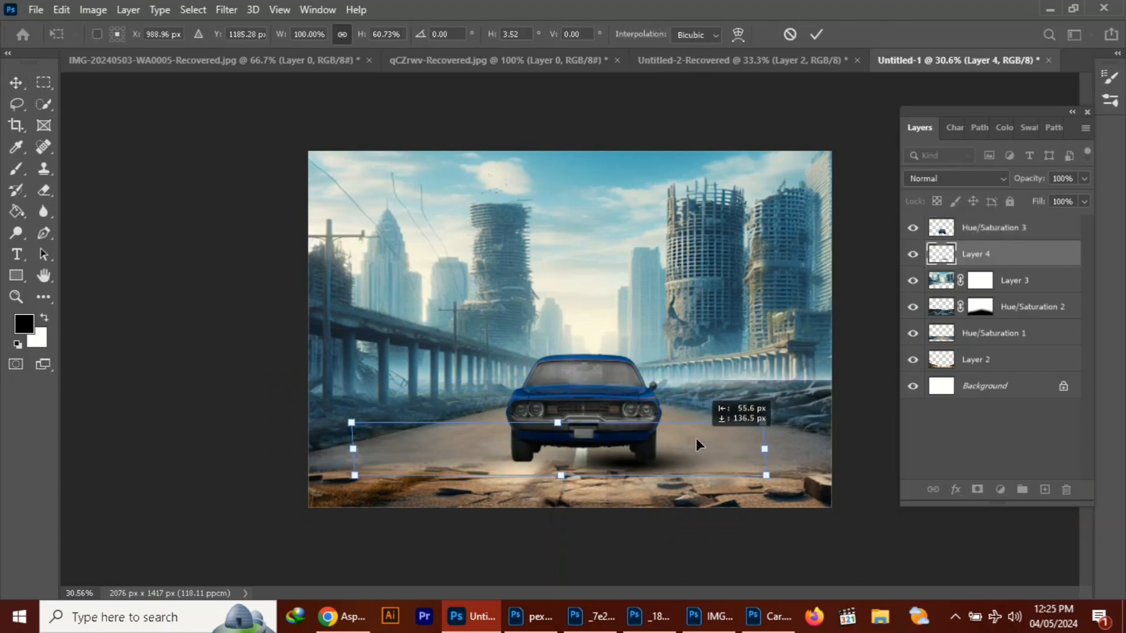
mouse_move(354, 448)
mouse_down()
mouse_move(394, 455)
mouse_move(359, 454)
mouse_up()
drag(567, 474, 568, 457)
drag(688, 434, 576, 457)
key(Return)
Duplicate the car's shadow layer twice to darken the shadow under the car
key(ctrl+j)
key(ctrl+t)
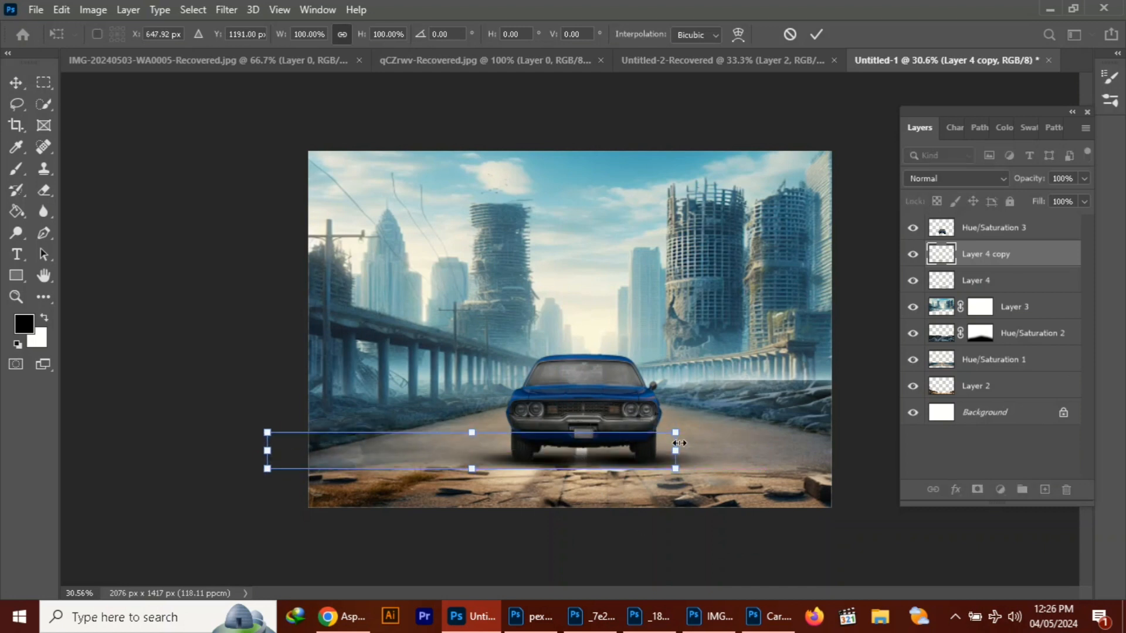
key(Return)
key(ctrl+j)
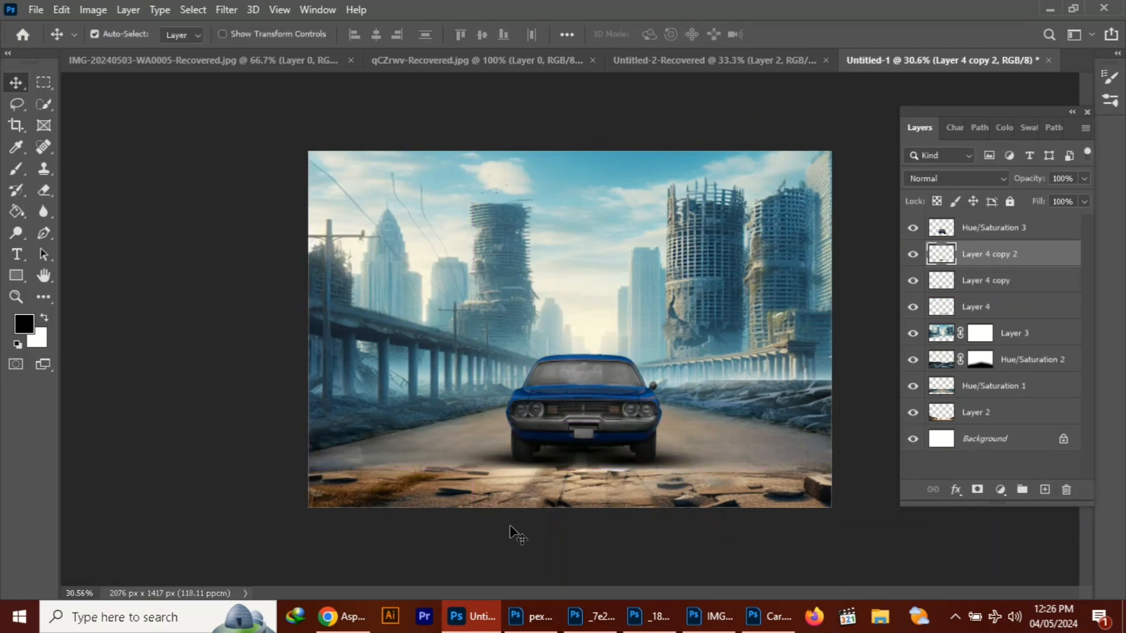
click(908, 464)
Paint a 60 px black dab on a new layer under the car's right-hand wheel and flatten it into a contact shadow
scroll(671, 412, up, 7)
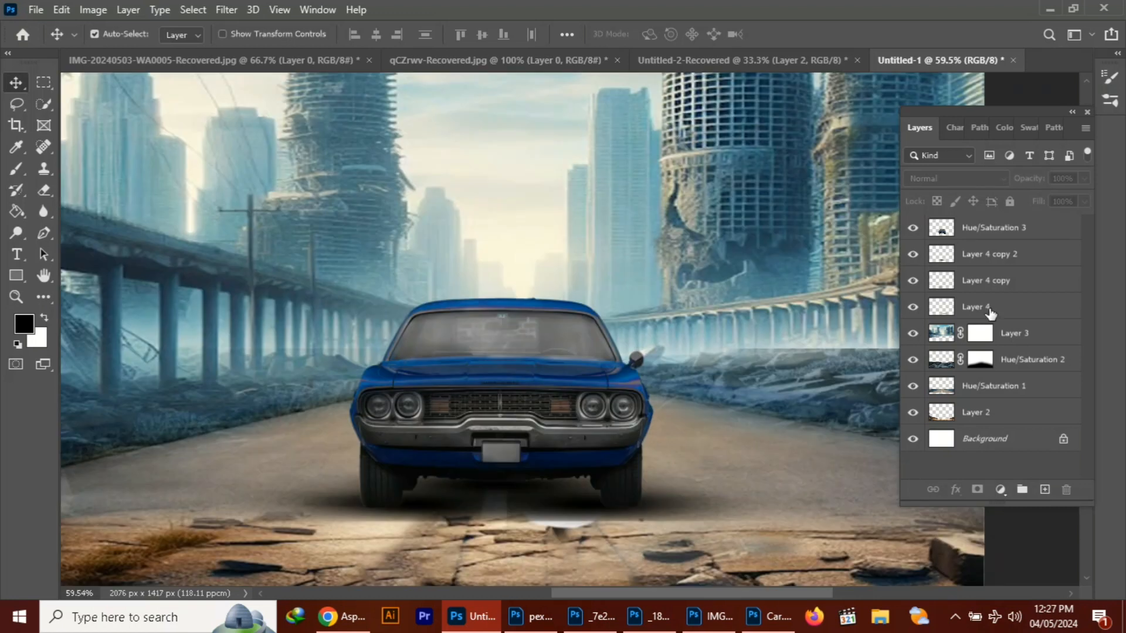
click(994, 228)
click(1044, 490)
key(b)
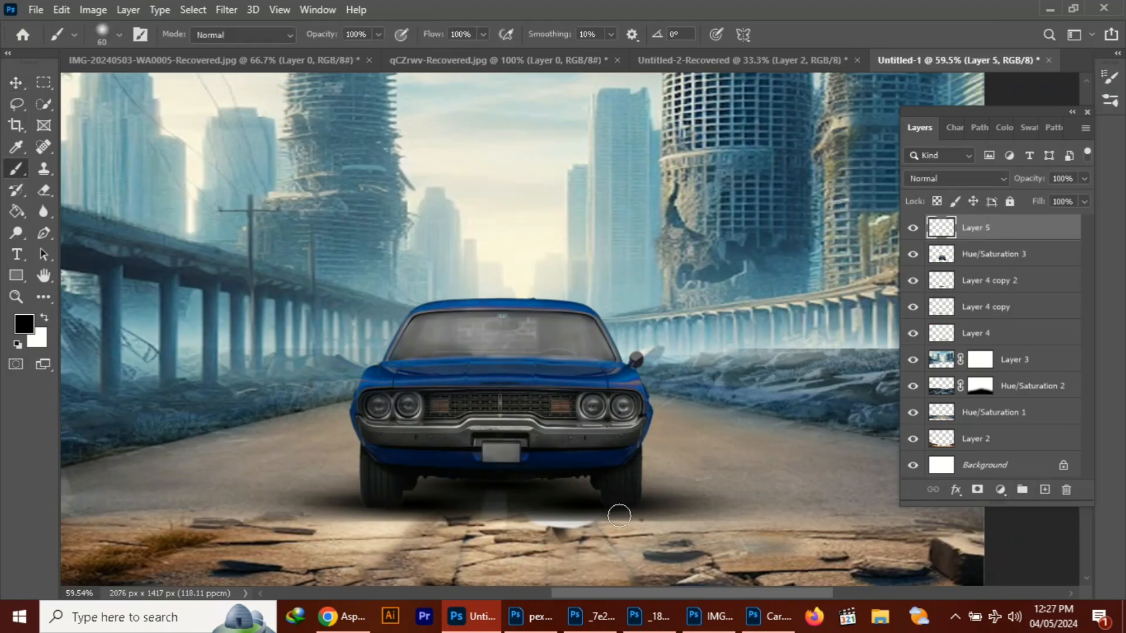
click(614, 506)
key(ctrl+t)
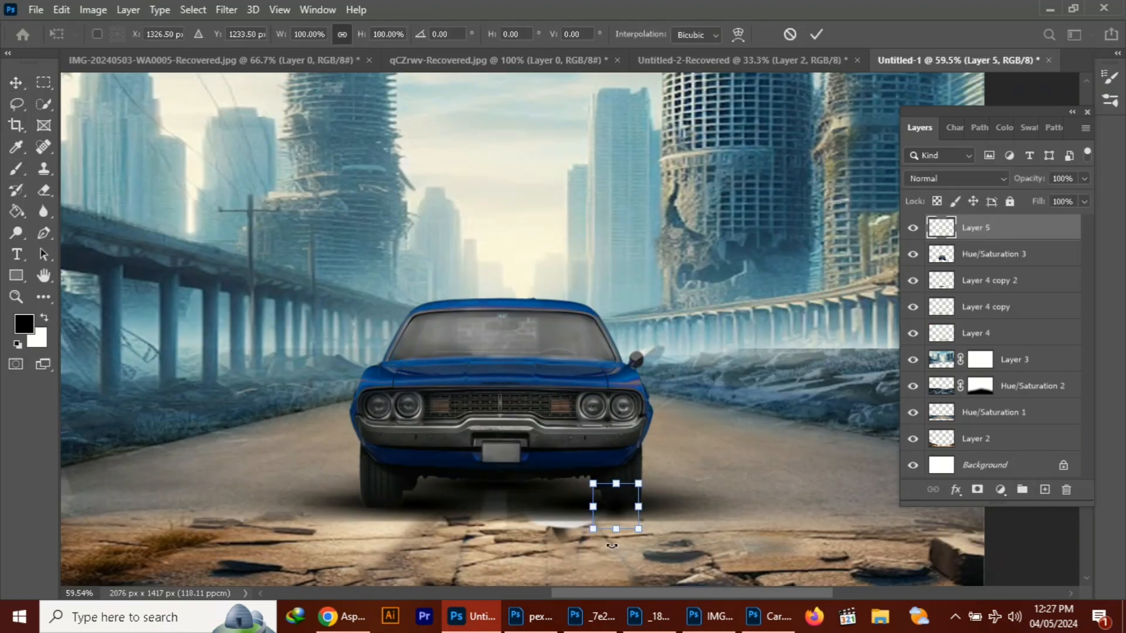
mouse_move(615, 484)
mouse_down()
mouse_move(615, 508)
mouse_move(725, 519)
mouse_move(623, 485)
mouse_move(630, 506)
mouse_up()
click(816, 35)
Duplicate the wheel's contact shadow and place the copy under the car's left-hand wheel
key(ctrl+j)
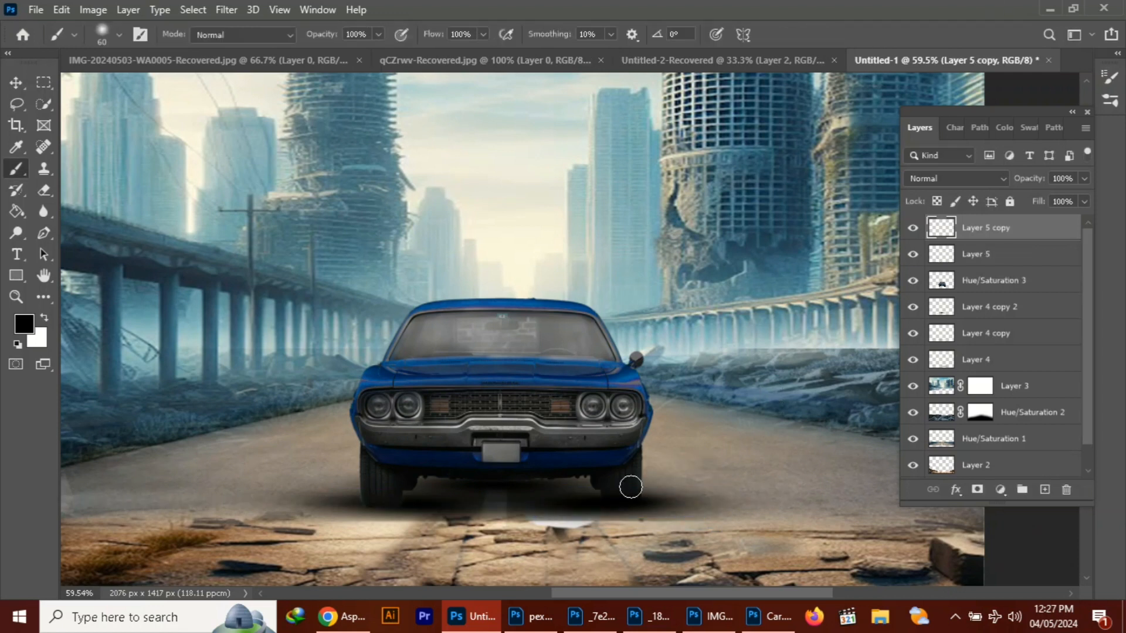
key(v)
drag(387, 503, 386, 505)
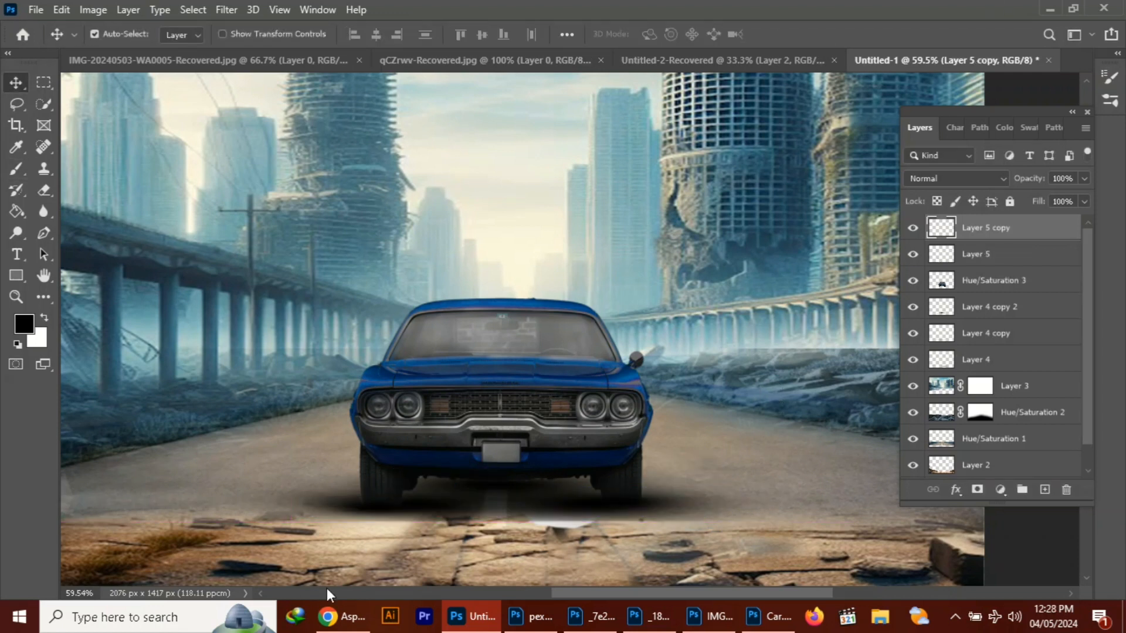
Look through the open documents and close qCZrwv-Recovered.jpg
scroll(904, 268, down, 1)
scroll(759, 271, down, 4)
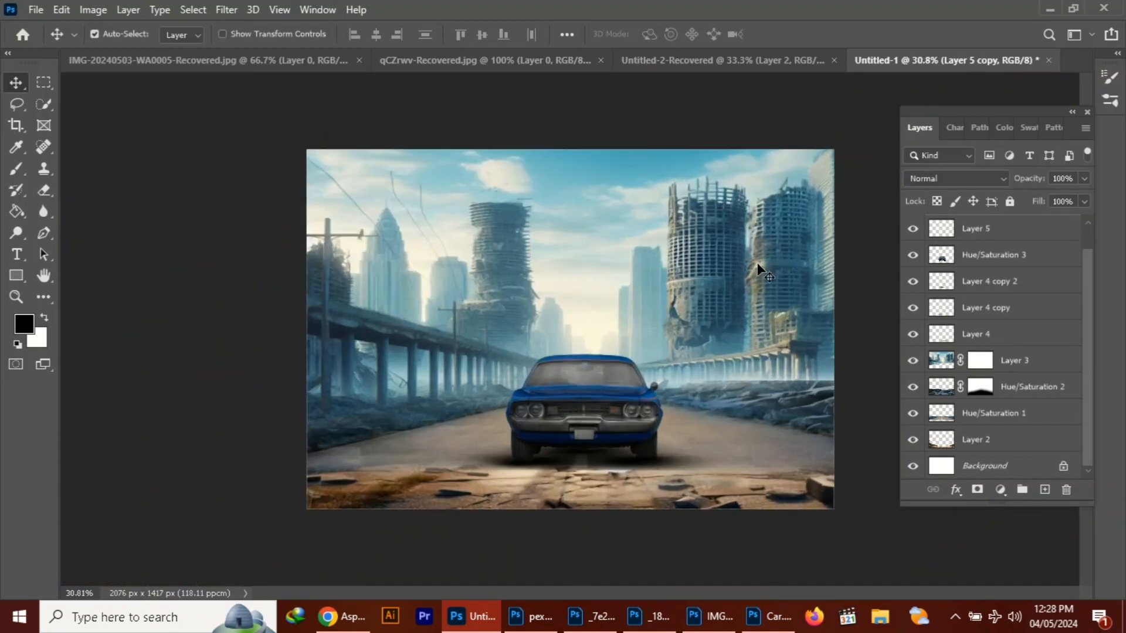
click(293, 61)
click(457, 60)
click(692, 61)
click(522, 60)
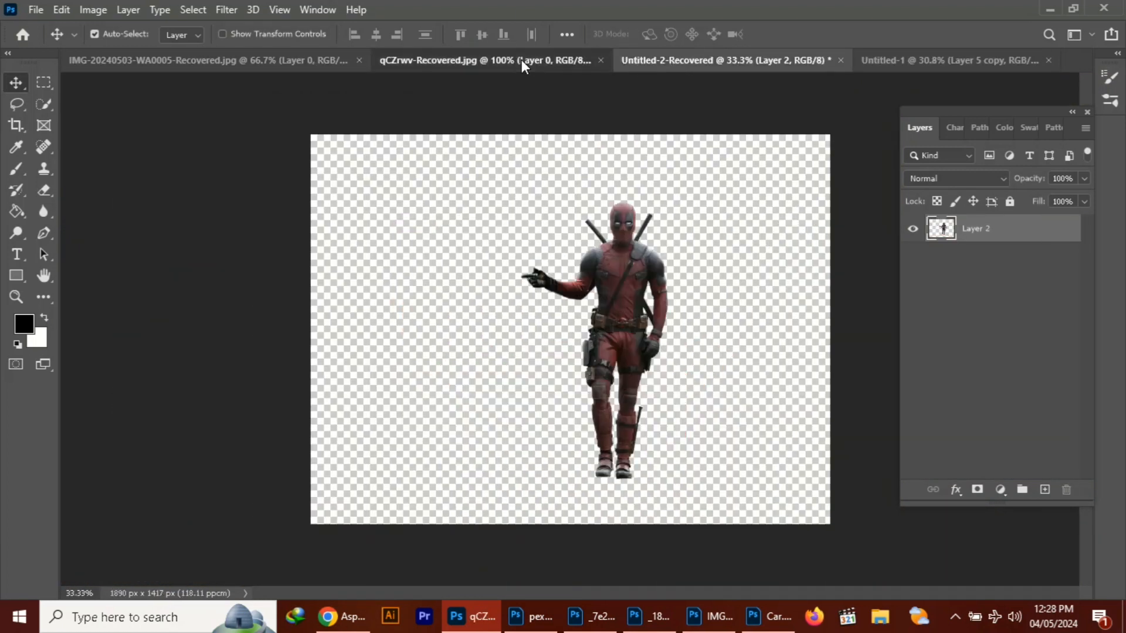
click(601, 60)
Copy the red-suited figure from Untitled-2-Recovered into the city composite, scale it down and stand it right of the car
drag(522, 61, 200, 104)
click(521, 61)
drag(356, 268, 706, 350)
drag(714, 412, 715, 343)
key(ctrl+t)
drag(762, 201, 721, 310)
drag(696, 361, 679, 342)
click(816, 35)
Enlarge the car to about 111.29% and nudge it slightly left and down on the road
click(606, 414)
key(ctrl+t)
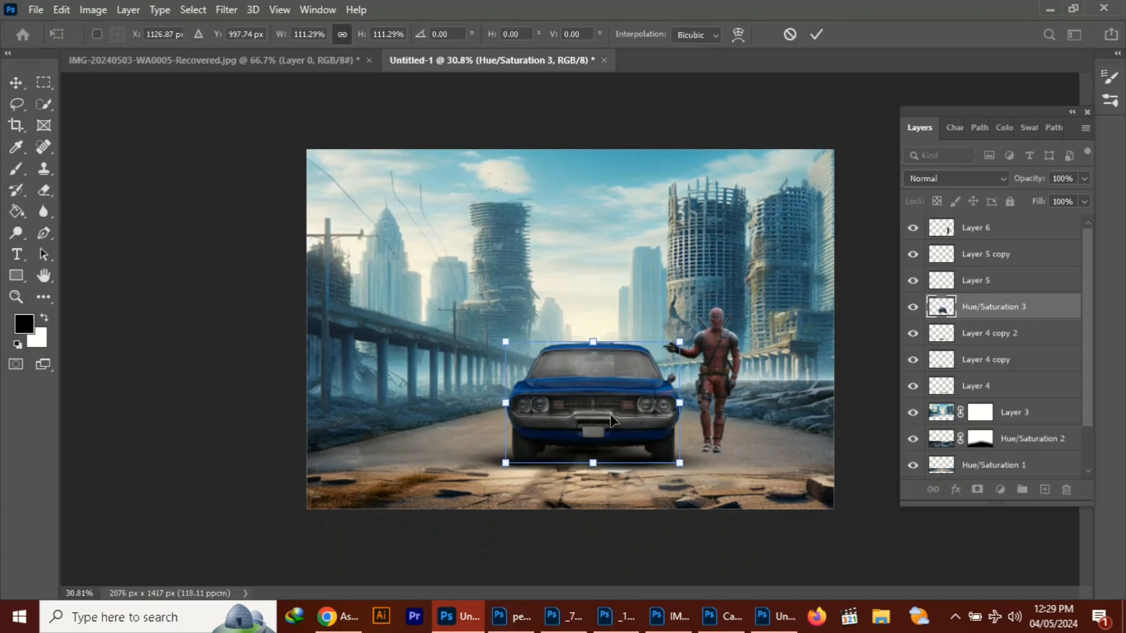
key(Left)
key(Left)
key(Left)
key(Left)
key(Down)
click(821, 31)
Fine-tune the red-suited figure's position beside the car
drag(722, 355, 721, 352)
click(955, 617)
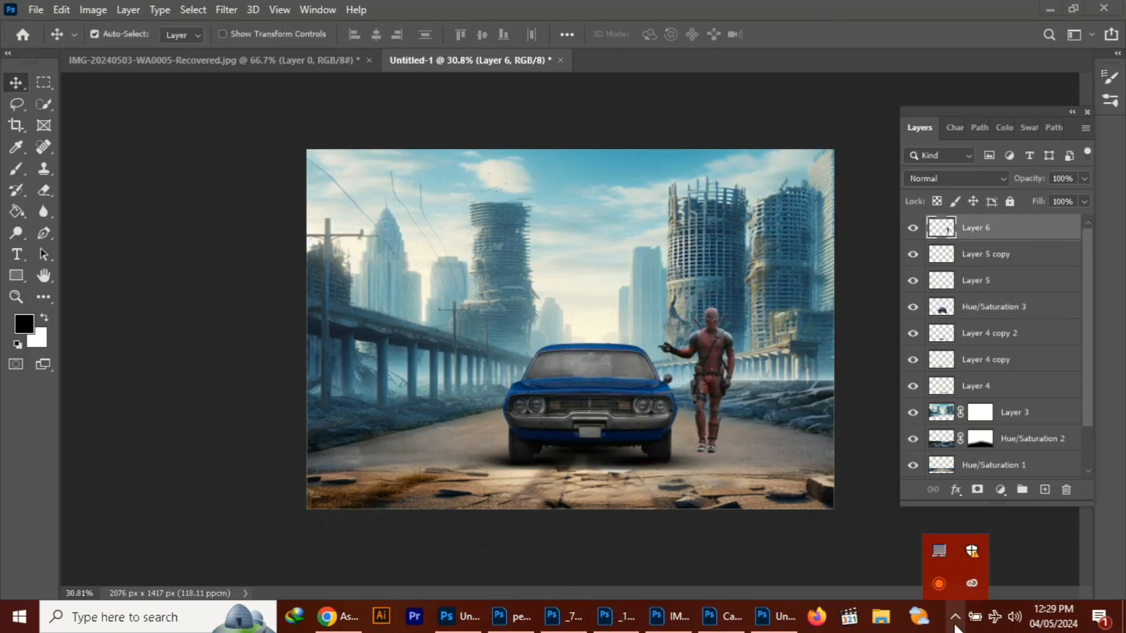
click(939, 584)
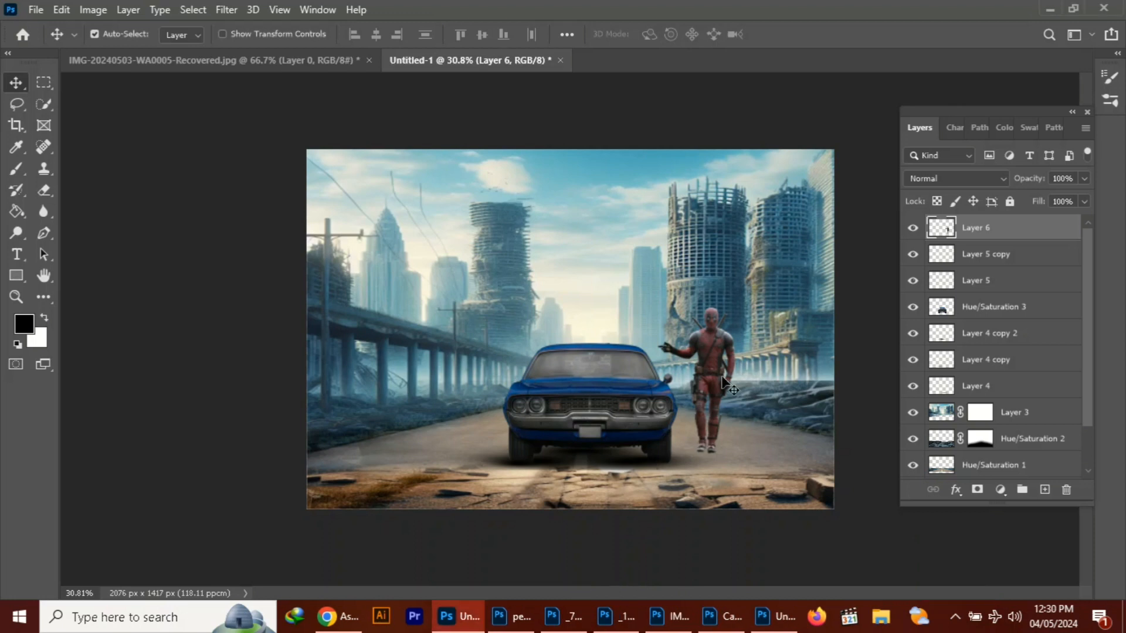
drag(712, 365, 719, 364)
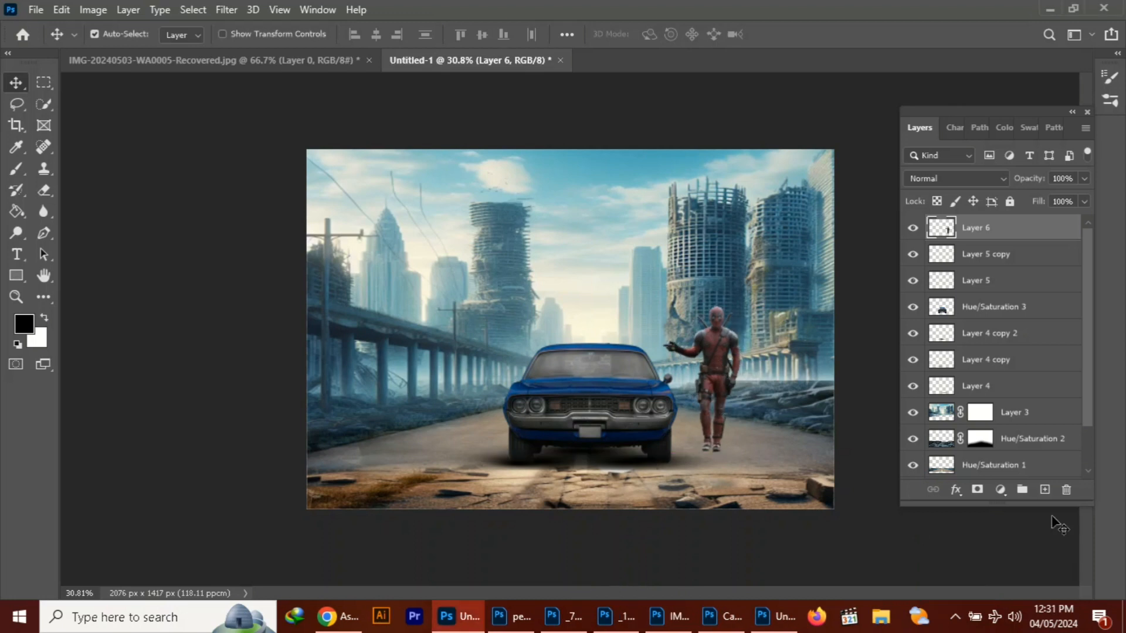
Clip a Brightness/Contrast adjustment to the red-suited figure with brightness 32 and contrast 87
click(1000, 489)
click(1033, 256)
click(133, 450)
drag(137, 302, 220, 302)
drag(135, 269, 156, 271)
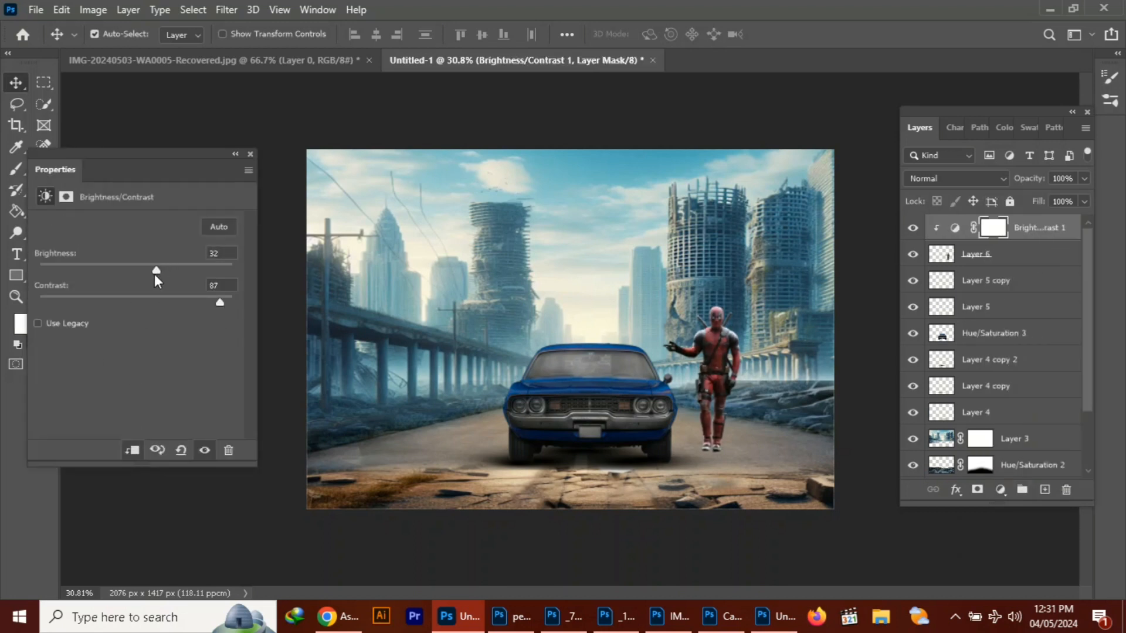
click(251, 154)
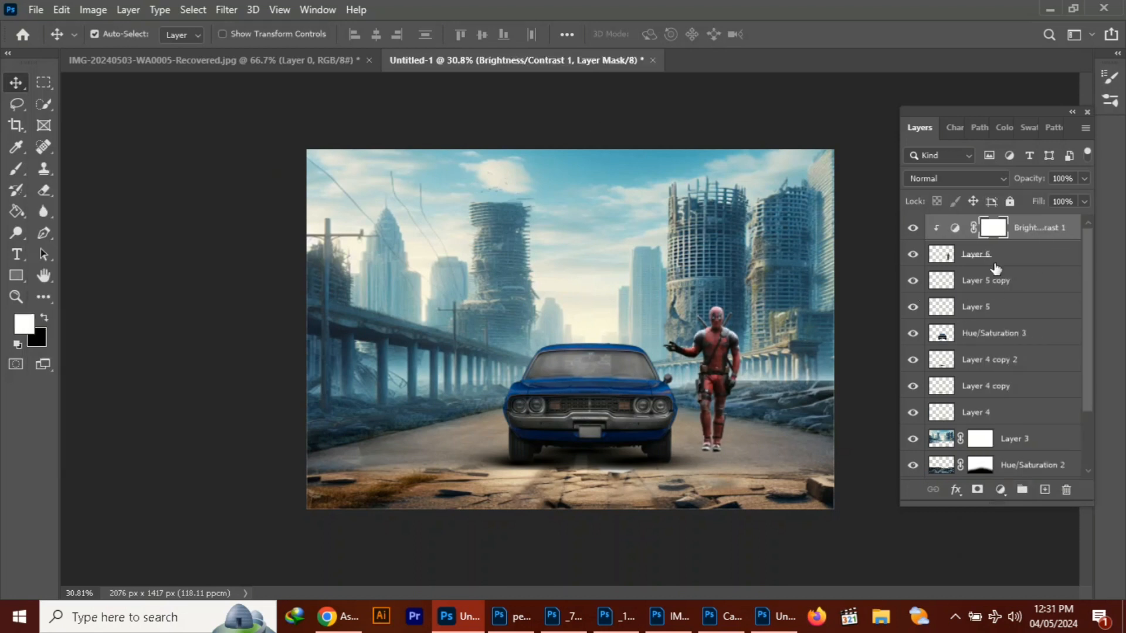
Merge the Brightness/Contrast adjustment into the red-suited figure's layer and move the figure slightly lower on the road
key(ctrl+e)
drag(716, 362, 725, 388)
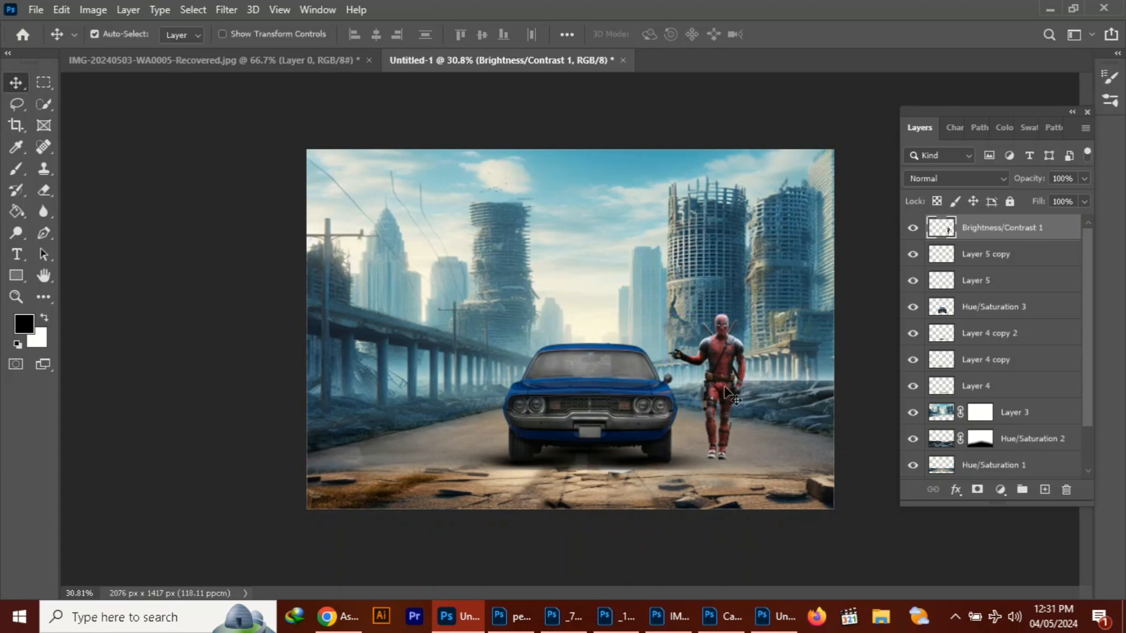
Copy the masked yellow-suited figure from IMG-20240503-WA0005-Recovered.jpg into the city composite in front of the car
key(ctrl+Tab)
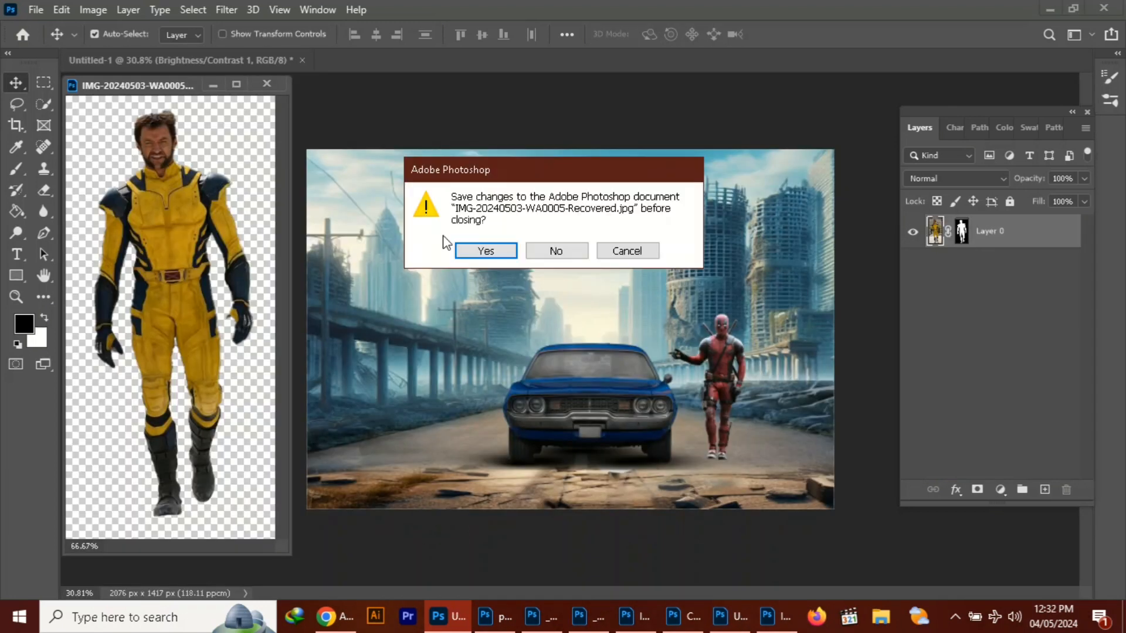
key(Escape)
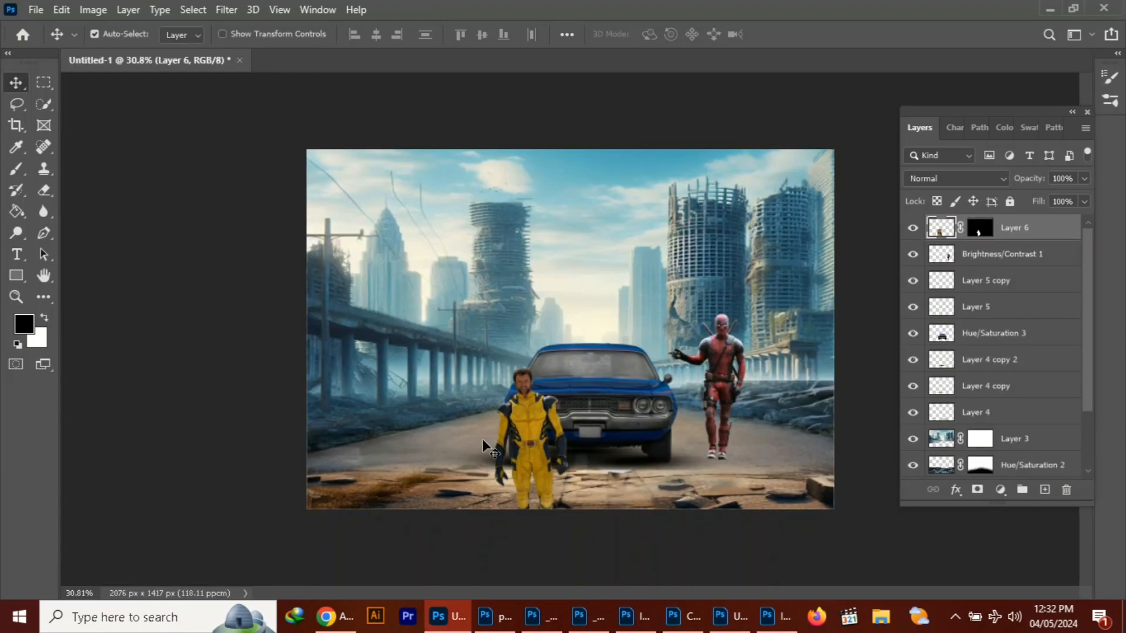
drag(482, 439, 595, 431)
Enlarge the yellow-suited figure to about 121% and move it to the foreground left of the car
key(ctrl+t)
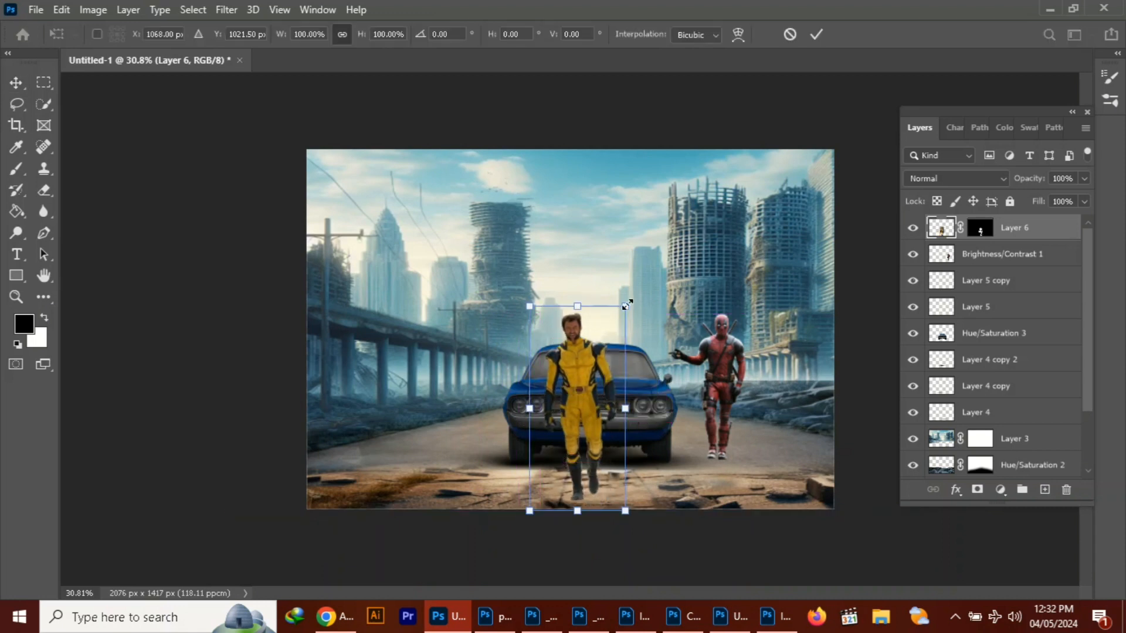
drag(626, 307, 643, 272)
drag(599, 363, 594, 361)
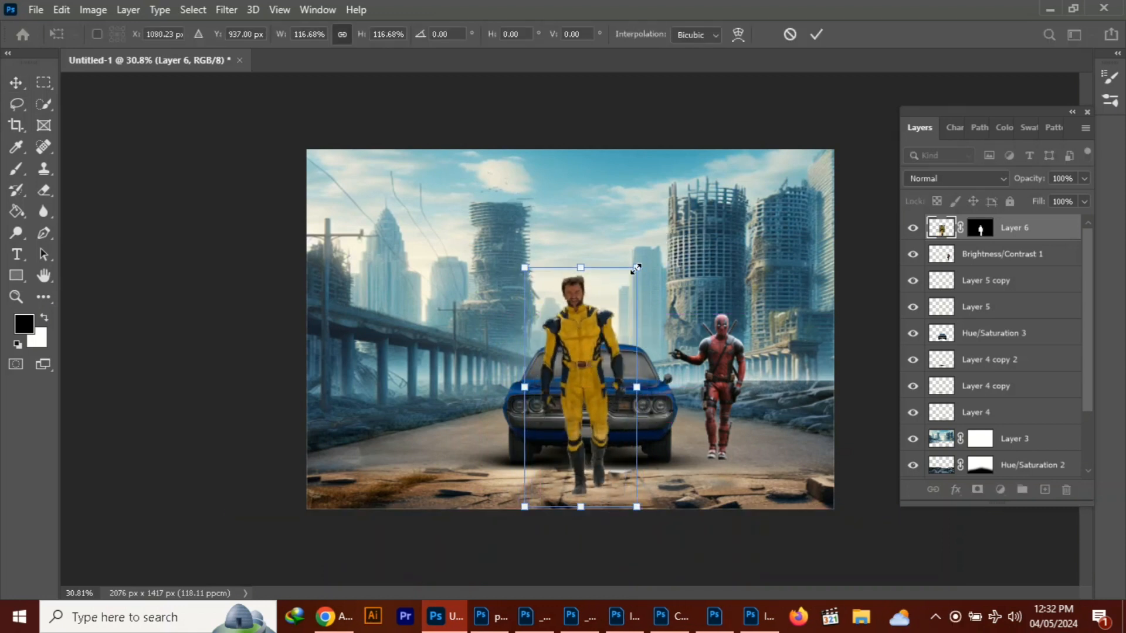
drag(638, 270, 631, 284)
drag(573, 381, 577, 383)
drag(633, 286, 643, 262)
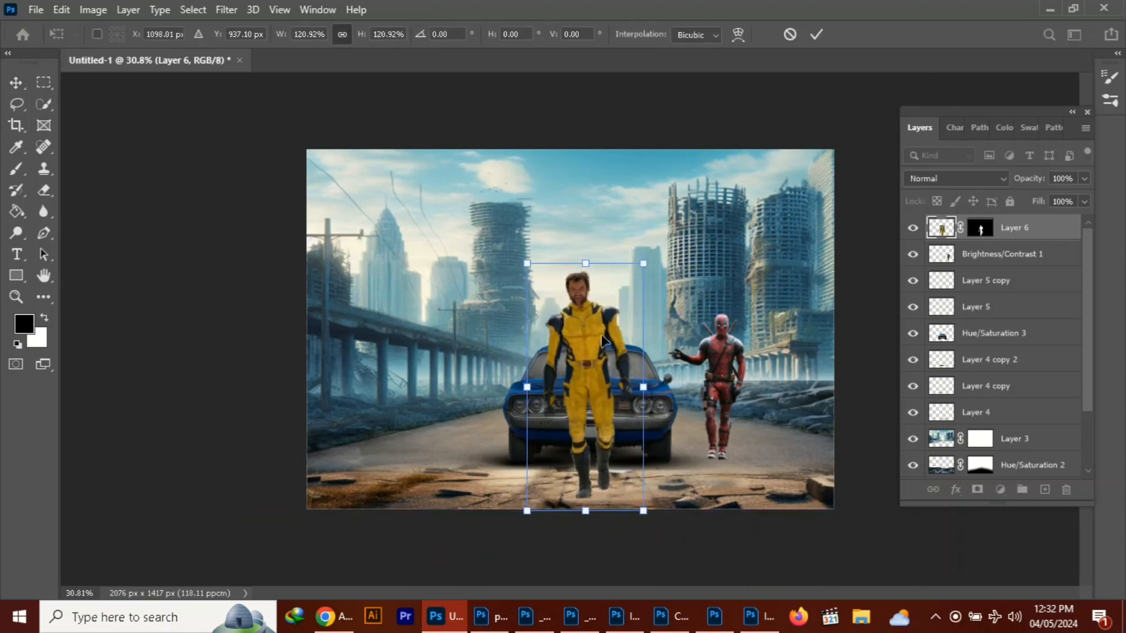
drag(591, 347, 602, 355)
key(Return)
mouse_move(579, 392)
mouse_down()
mouse_move(528, 384)
mouse_move(598, 387)
mouse_up()
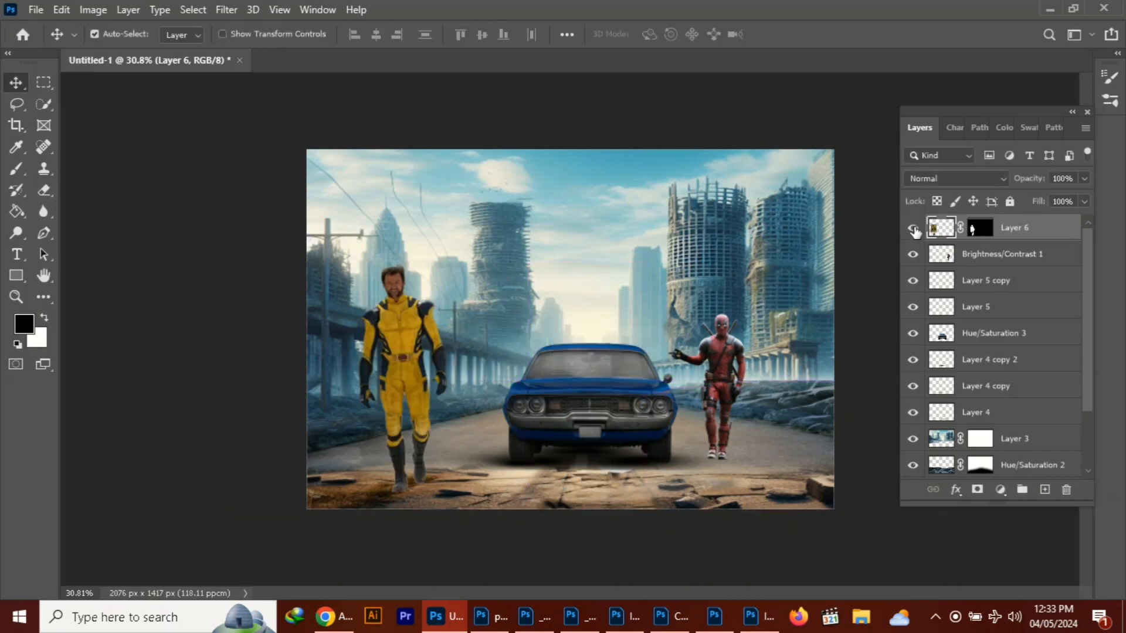
Scale the red-suited figure, car and shadow layers together to about 87.87% and reposition them farther back on the road
click(1013, 261)
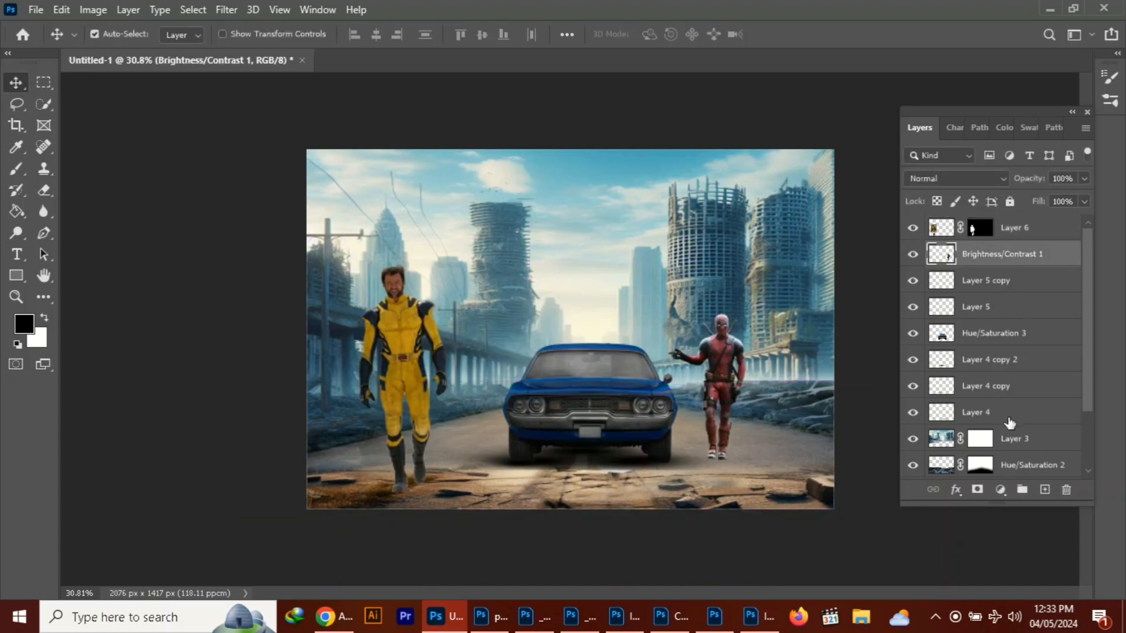
shift+click(1006, 414)
key(ctrl+t)
mouse_move(622, 415)
mouse_down()
mouse_move(634, 388)
mouse_move(622, 397)
mouse_up()
drag(775, 297, 654, 344)
drag(550, 391, 627, 391)
drag(720, 334, 758, 308)
drag(342, 322, 322, 315)
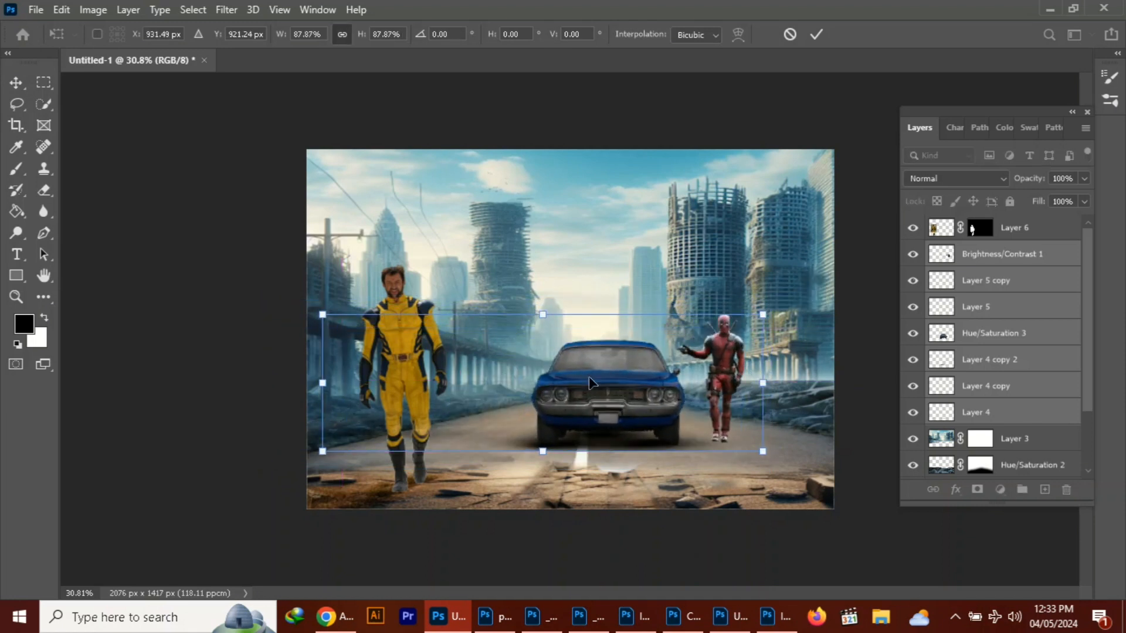
drag(610, 387, 584, 392)
key(Return)
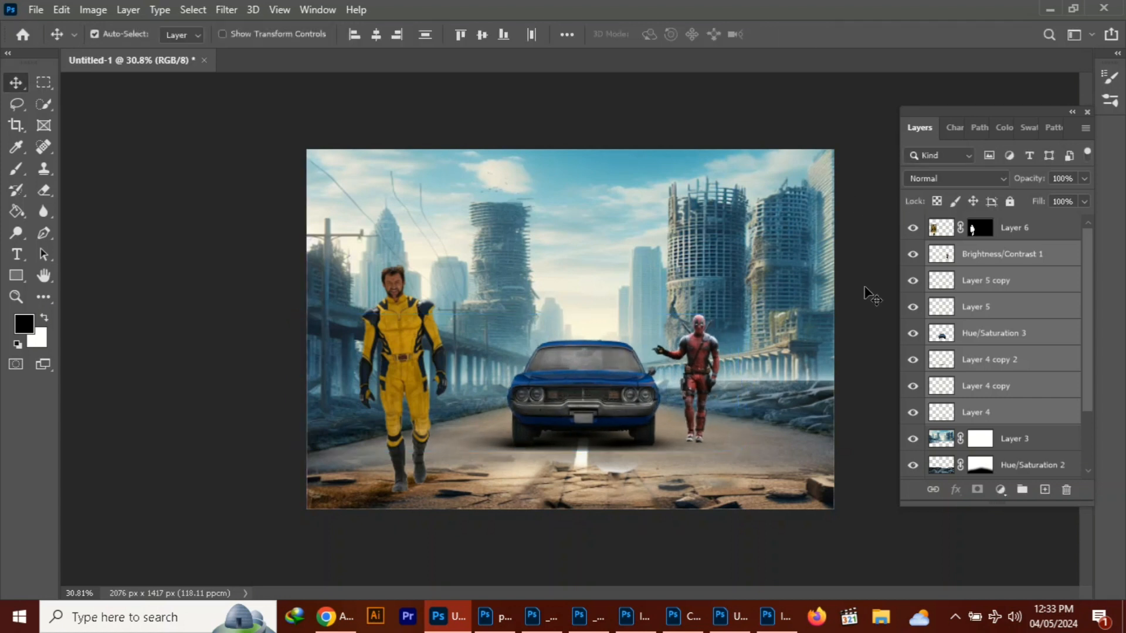
Move the yellow-suited figure to the road's center in front of the car and scale it to about 93.68%
drag(398, 363, 575, 357)
key(ctrl+t)
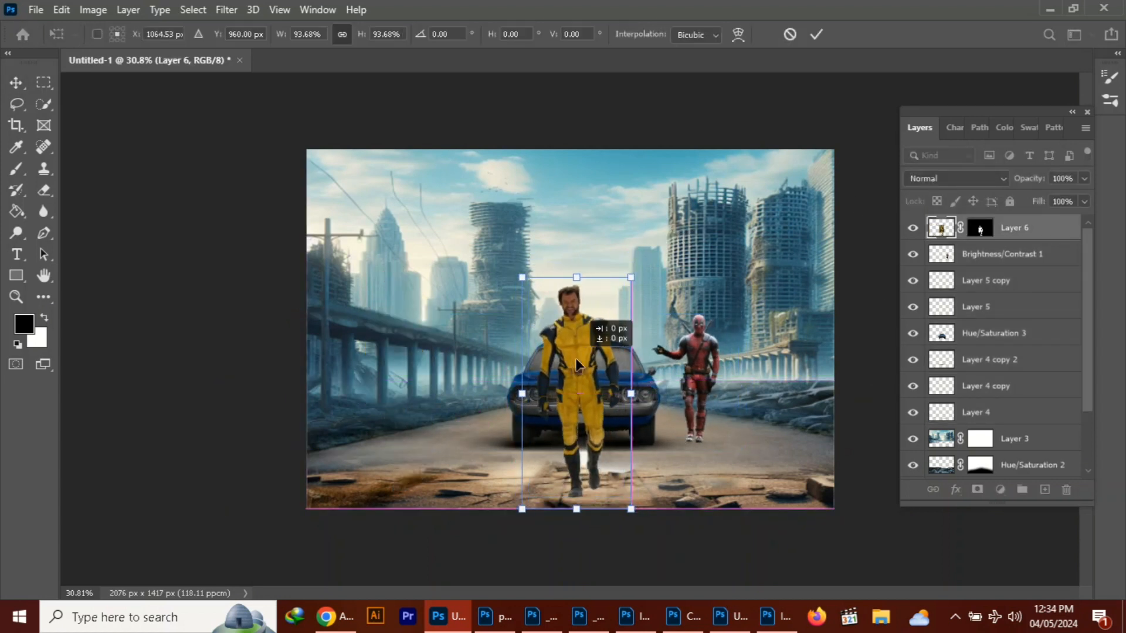
key(Return)
Add a Brightness/Contrast adjustment clipped to the yellow-suited figure with brightness -22 and contrast 27
click(1000, 490)
click(1030, 251)
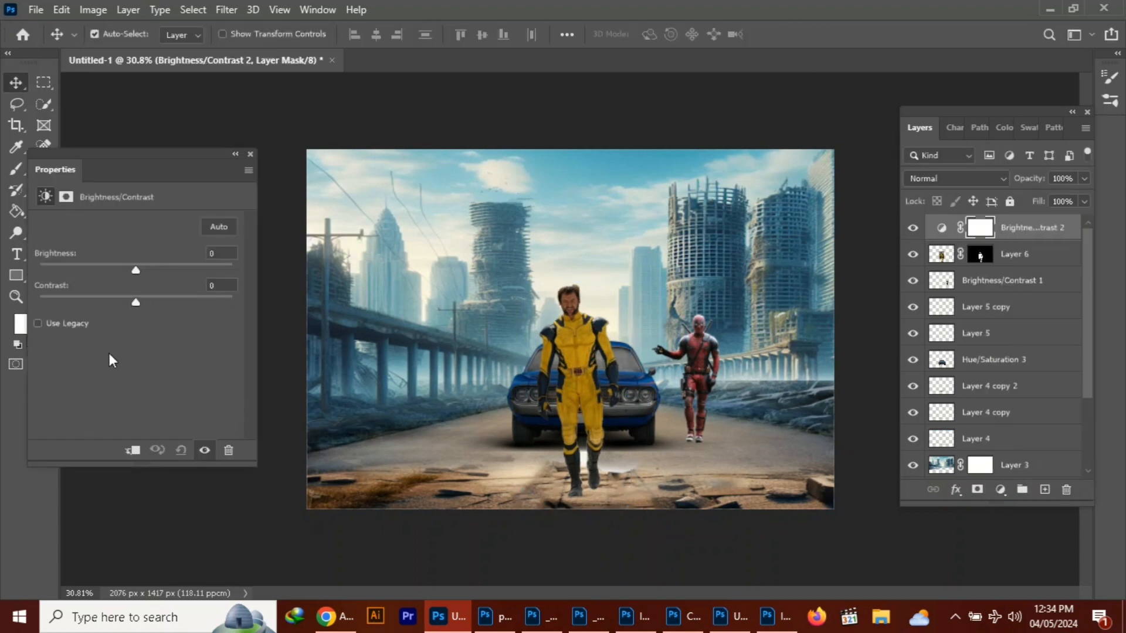
click(133, 450)
drag(66, 302, 163, 302)
drag(135, 270, 121, 270)
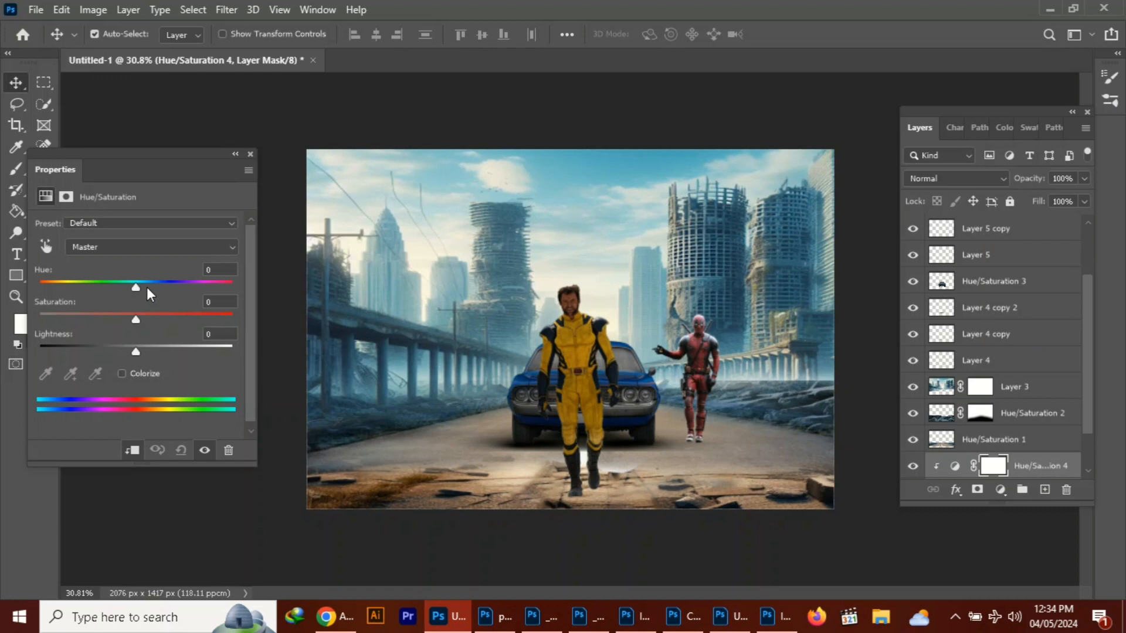
Desaturate the cracked foreground layer with a clipped Hue/Saturation adjustment using hue -180, saturation -100 and lightness -11
drag(147, 287, 2, 282)
drag(60, 319, 18, 317)
mouse_move(135, 352)
mouse_down()
mouse_move(96, 352)
mouse_move(125, 352)
mouse_up()
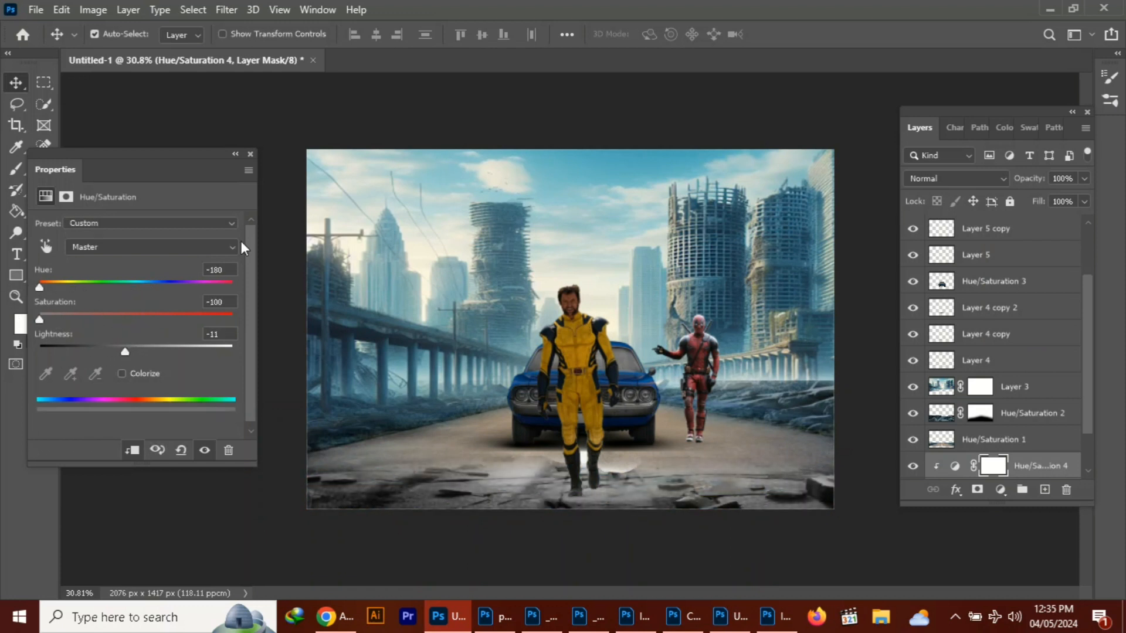
click(250, 155)
click(954, 616)
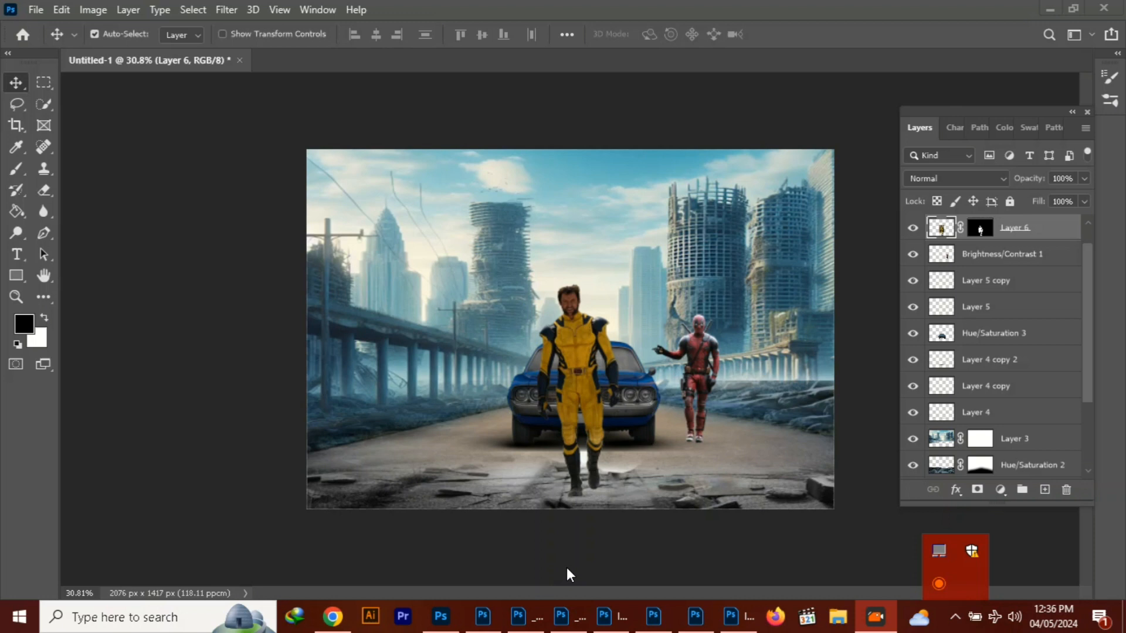
drag(593, 411, 592, 403)
Open the orange light glow image from Local Disk (E:) and copy it into the city composite
key(ctrl+o)
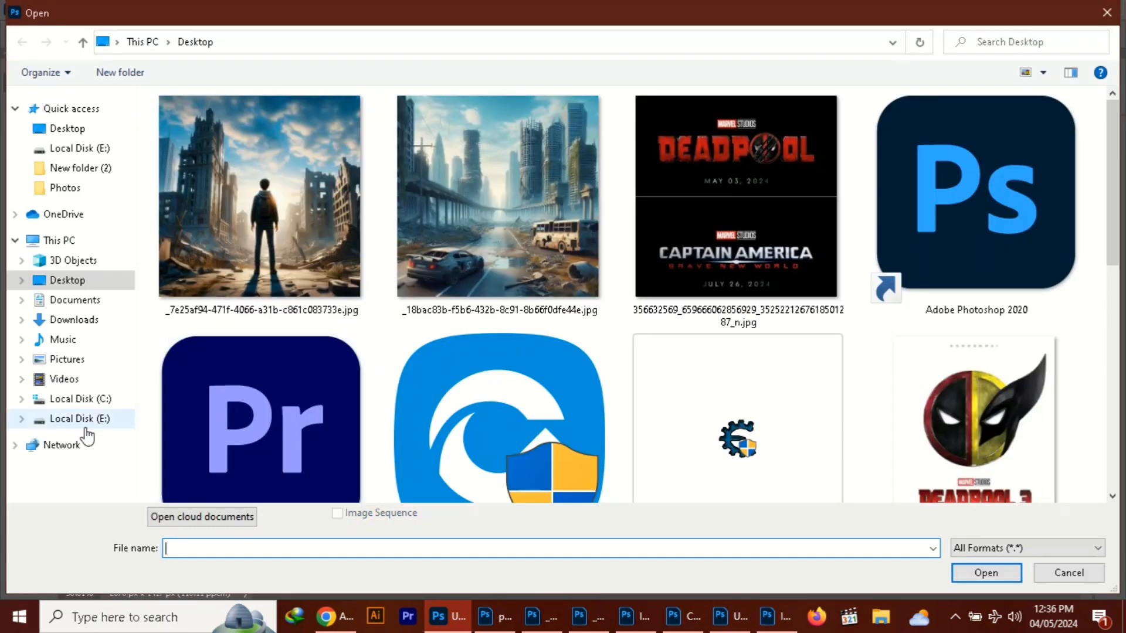
click(85, 425)
scroll(527, 322, down, 5)
click(196, 402)
click(985, 573)
drag(320, 61, 70, 112)
drag(166, 361, 614, 303)
click(340, 111)
Place the glow layer directly above the city background layer and set its blend mode to Screen
drag(1007, 255, 1004, 220)
right_click(1006, 229)
click(835, 316)
drag(690, 306, 589, 363)
drag(1013, 227, 1020, 346)
drag(584, 258, 607, 262)
click(956, 178)
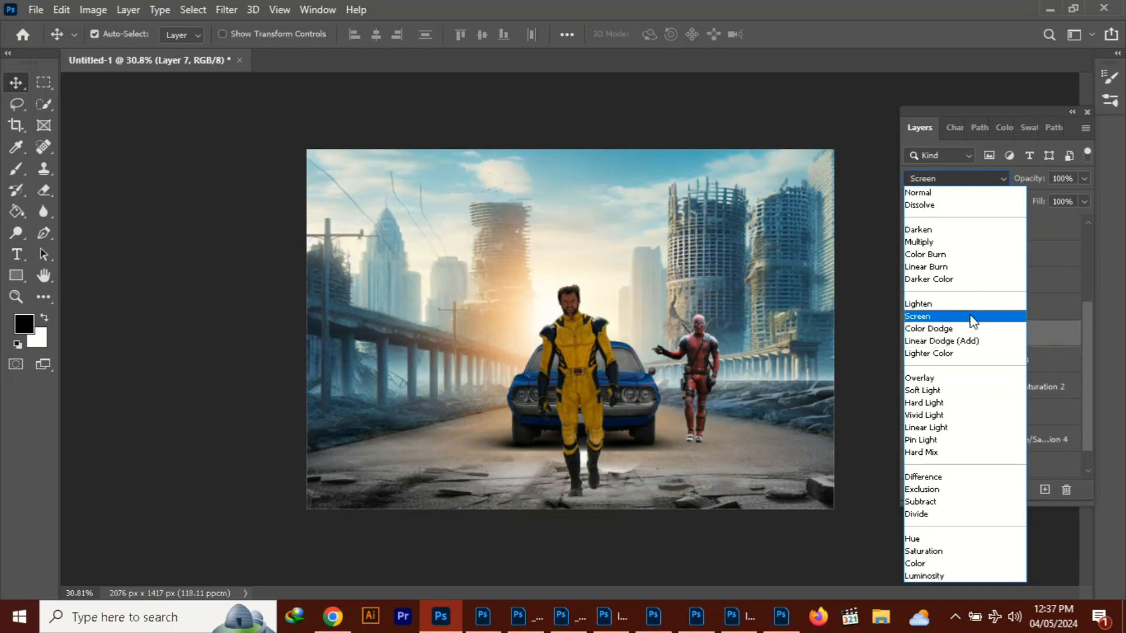
click(969, 318)
Resize and widen the glow and position it on the horizon behind the car and figures
key(ctrl+t)
drag(823, 563, 719, 452)
drag(605, 285, 700, 340)
drag(807, 313, 955, 310)
drag(754, 314, 685, 297)
key(Return)
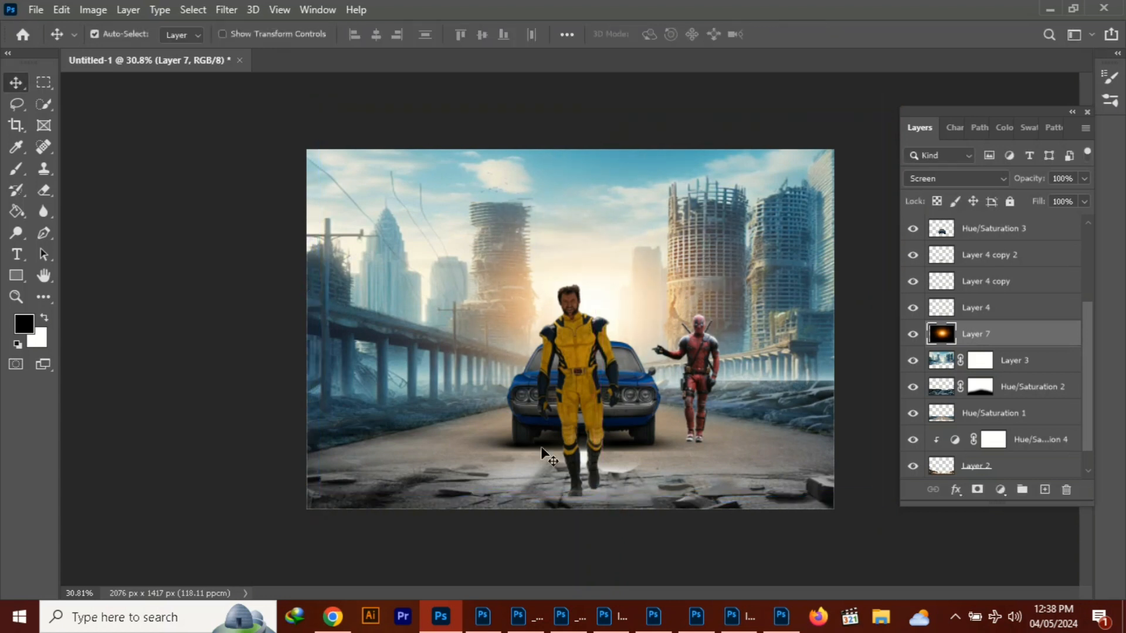
Duplicate the glow, move the copy above the car layer, and shrink it to about 34.20% over the front of the car
key(ctrl+j)
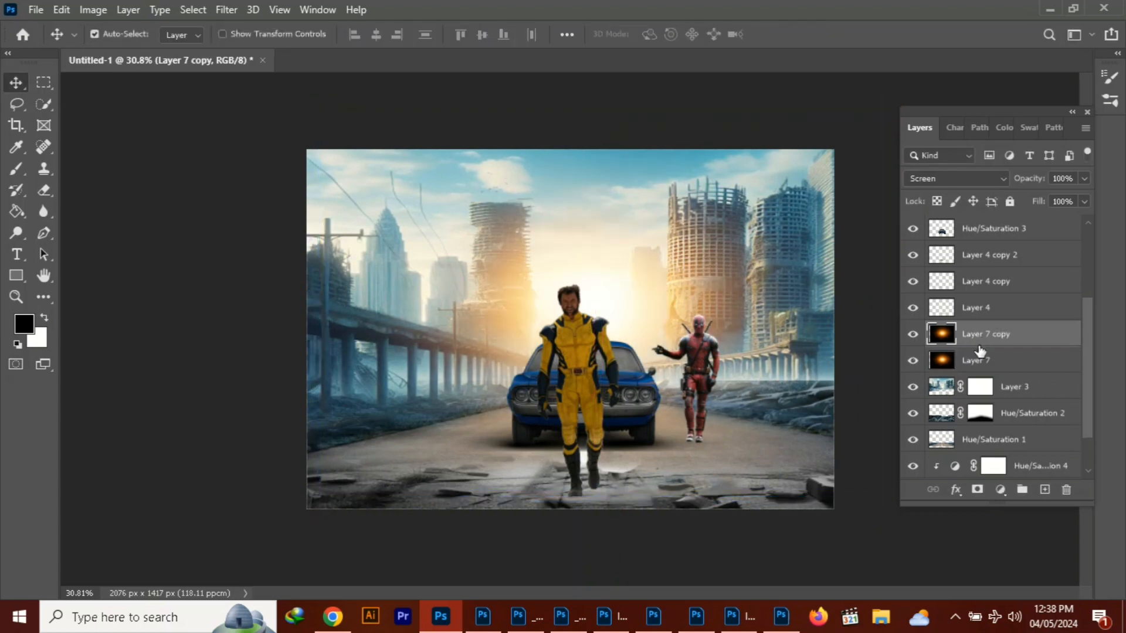
drag(979, 343, 1007, 302)
drag(626, 326, 655, 399)
key(ctrl+t)
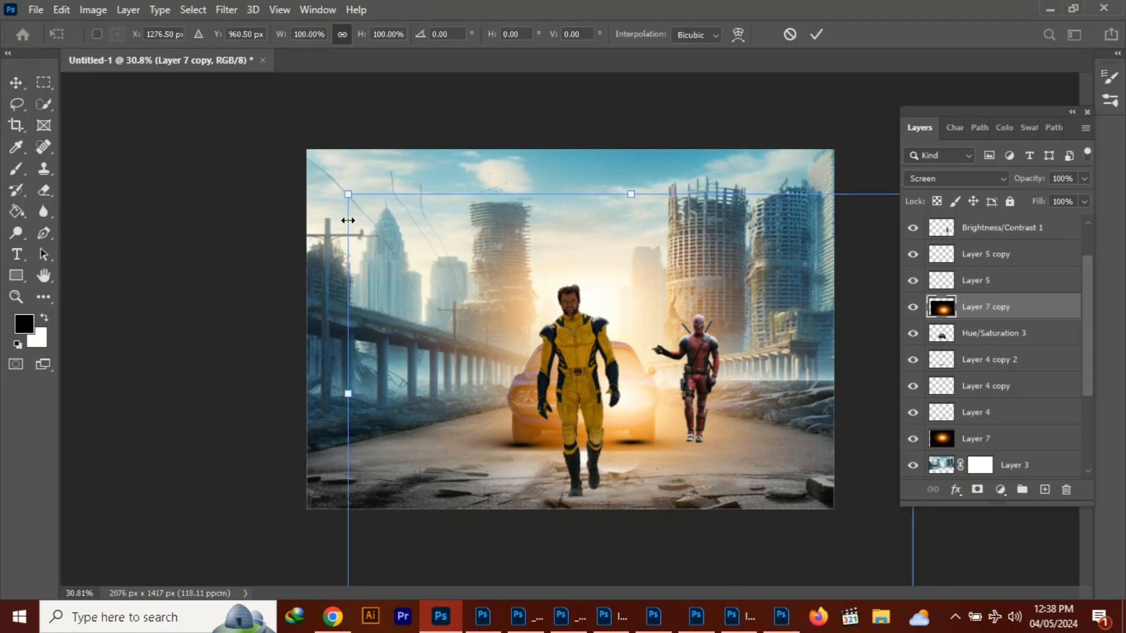
drag(346, 194, 596, 370)
drag(756, 492, 640, 409)
drag(797, 287, 680, 369)
drag(649, 454, 692, 408)
drag(724, 322, 722, 323)
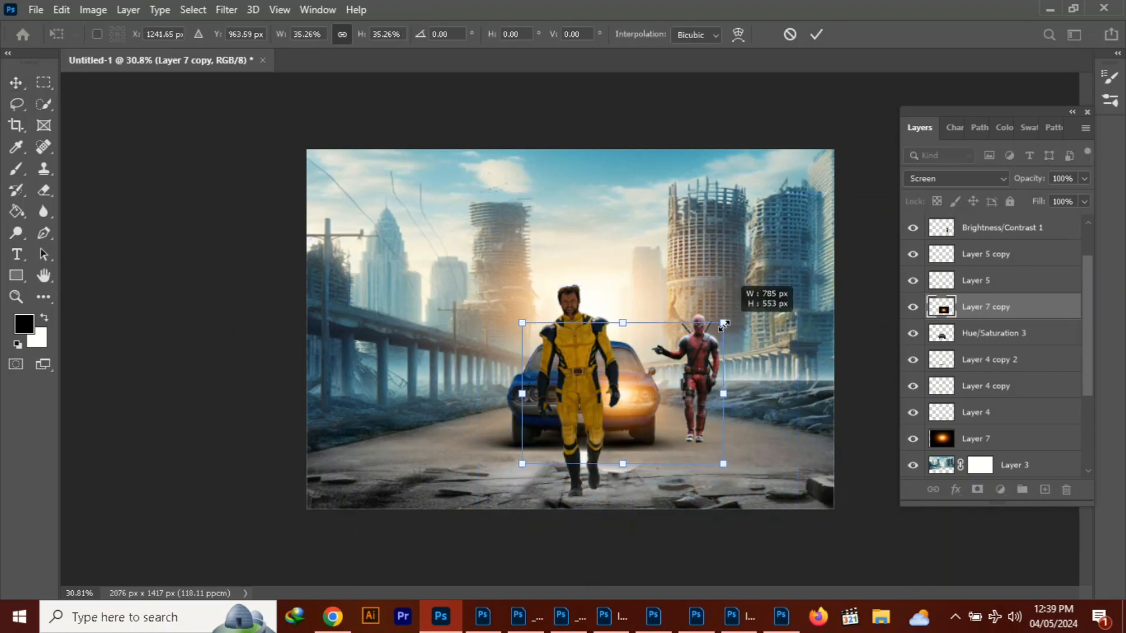
drag(722, 323, 715, 329)
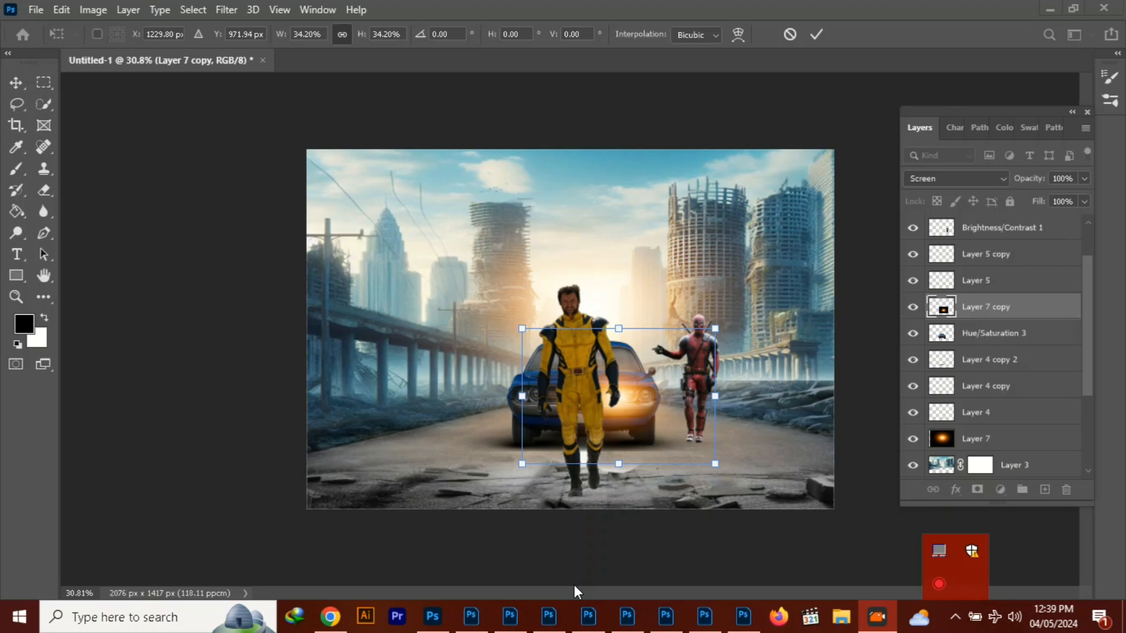
Shrink the glow copy further and position it on the car's headlight nearest the red-suited figure
drag(715, 329, 701, 339)
drag(649, 398, 666, 390)
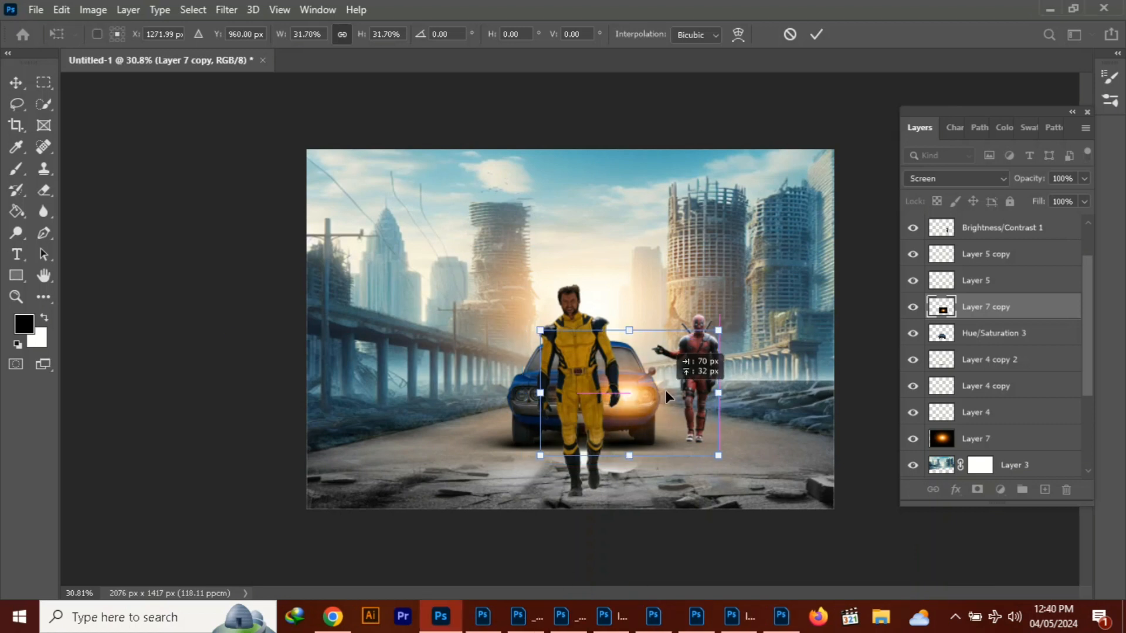
drag(718, 456, 699, 442)
drag(667, 396, 674, 403)
drag(711, 337, 687, 354)
drag(642, 412, 654, 412)
key(Return)
Try a clipped Hue/Saturation adjustment on the headlight glow with hue -5 and lightness -26, and discard it
click(1000, 490)
click(967, 357)
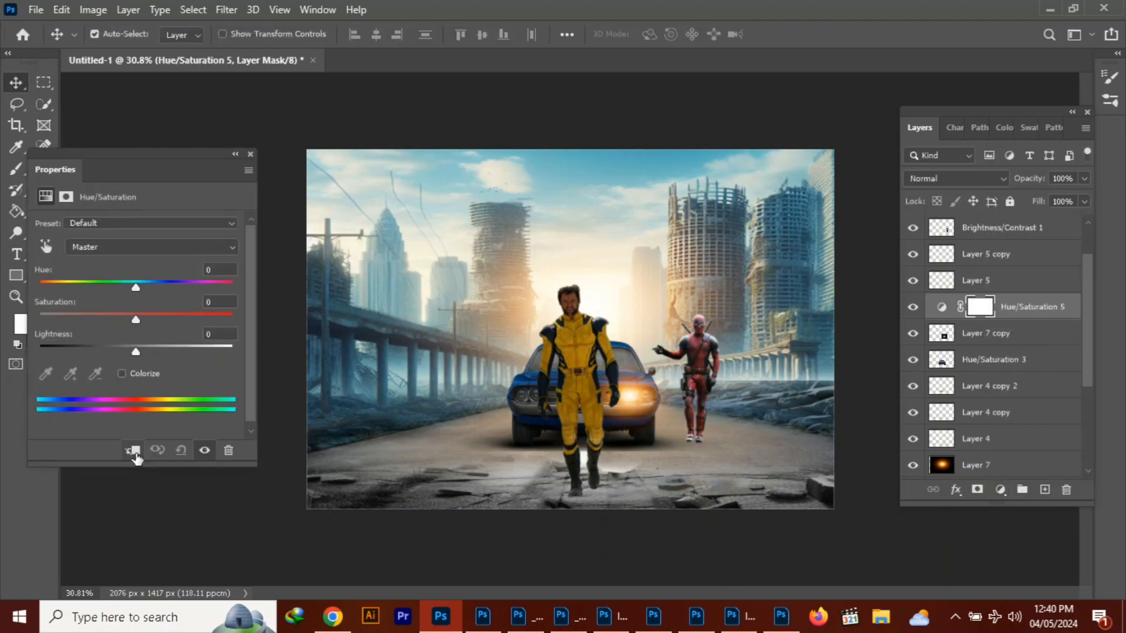
click(132, 450)
mouse_move(135, 287)
mouse_down()
mouse_move(40, 273)
mouse_move(154, 275)
mouse_move(20, 286)
mouse_move(131, 288)
mouse_up()
drag(136, 352, 98, 353)
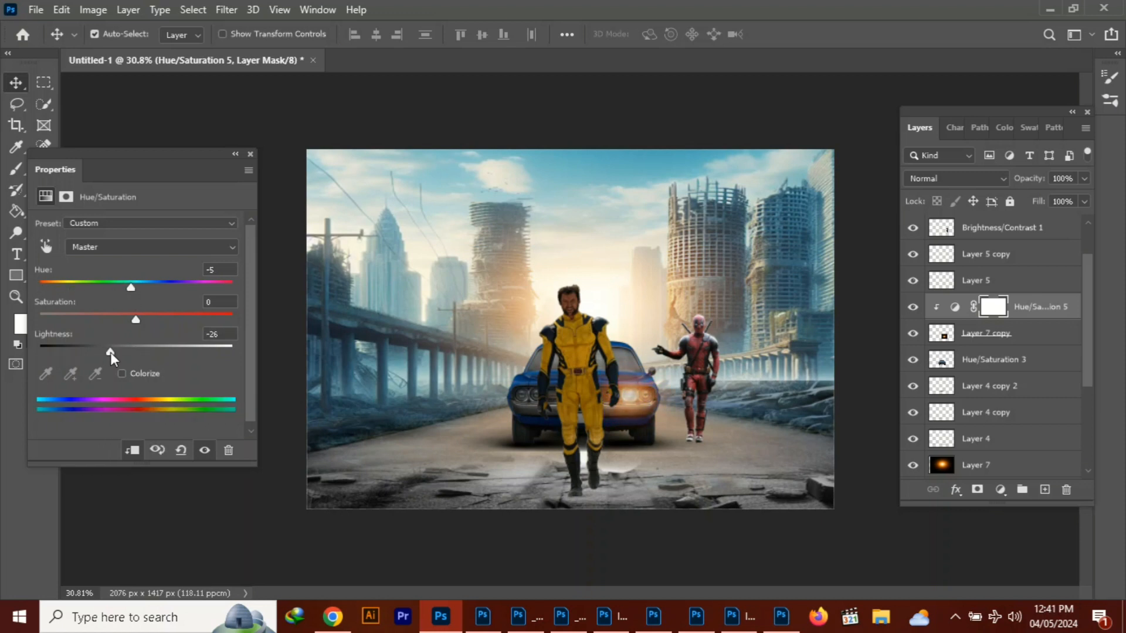
click(250, 154)
key(Delete)
Scale the glow down to fit the car's headlight and duplicate it onto the opposite headlight
scroll(642, 445, up, 5)
drag(658, 405, 648, 402)
key(ctrl+t)
drag(830, 518, 748, 460)
drag(680, 414, 727, 438)
click(816, 34)
drag(666, 389, 424, 399)
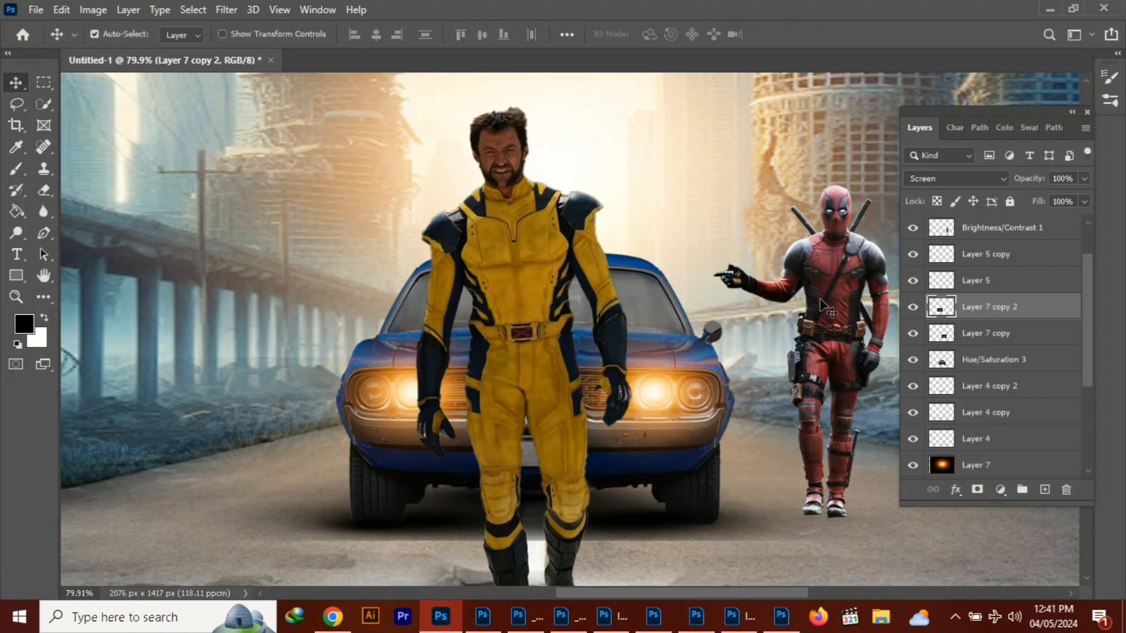
scroll(819, 301, down, 2)
scroll(815, 293, down, 4)
Add a new layer clipped to the Layer 3 city background and set its blend mode to Linear Dodge (Add)
click(744, 271)
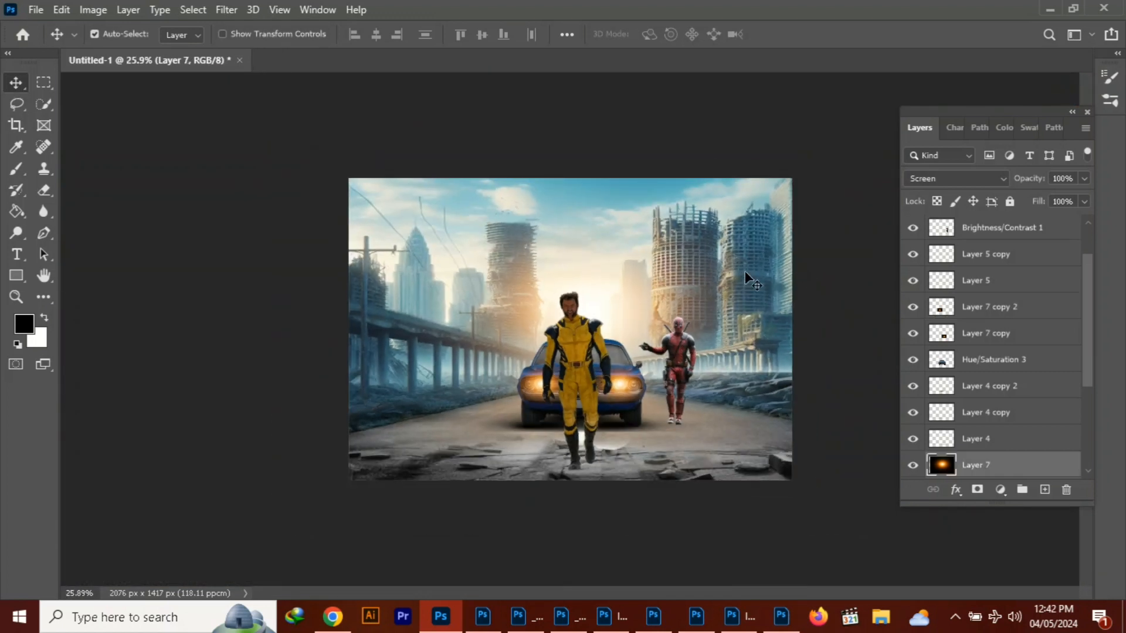
click(1013, 398)
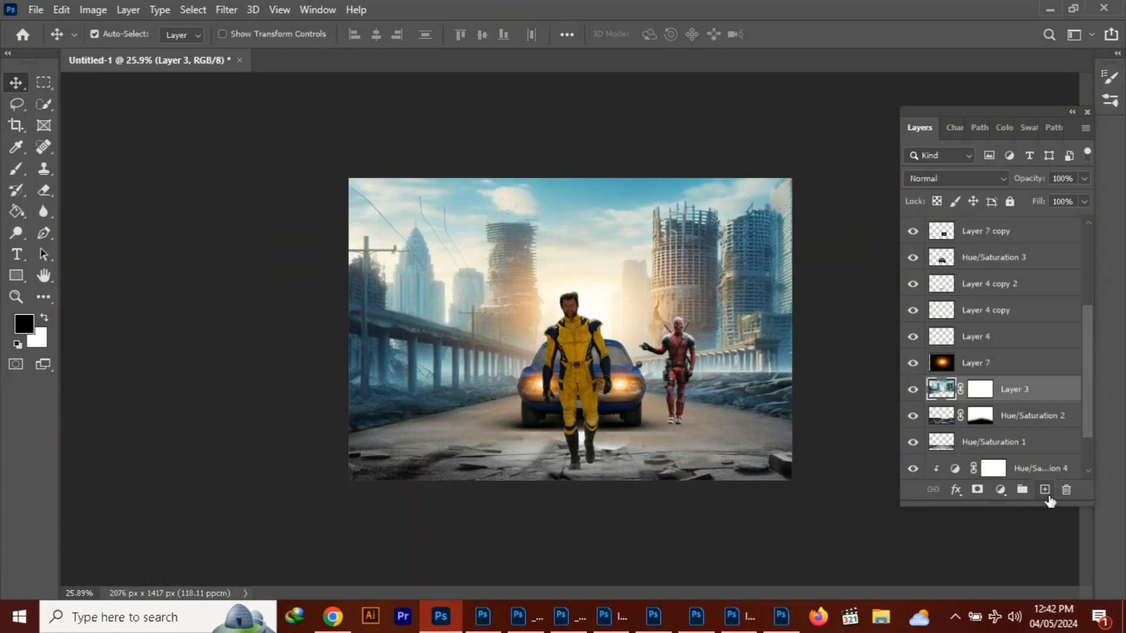
click(1045, 490)
key(ctrl+alt+g)
click(956, 178)
click(950, 339)
Turn the clipped layer into an orange solid color fill of #d88a3a
click(1000, 490)
click(1027, 200)
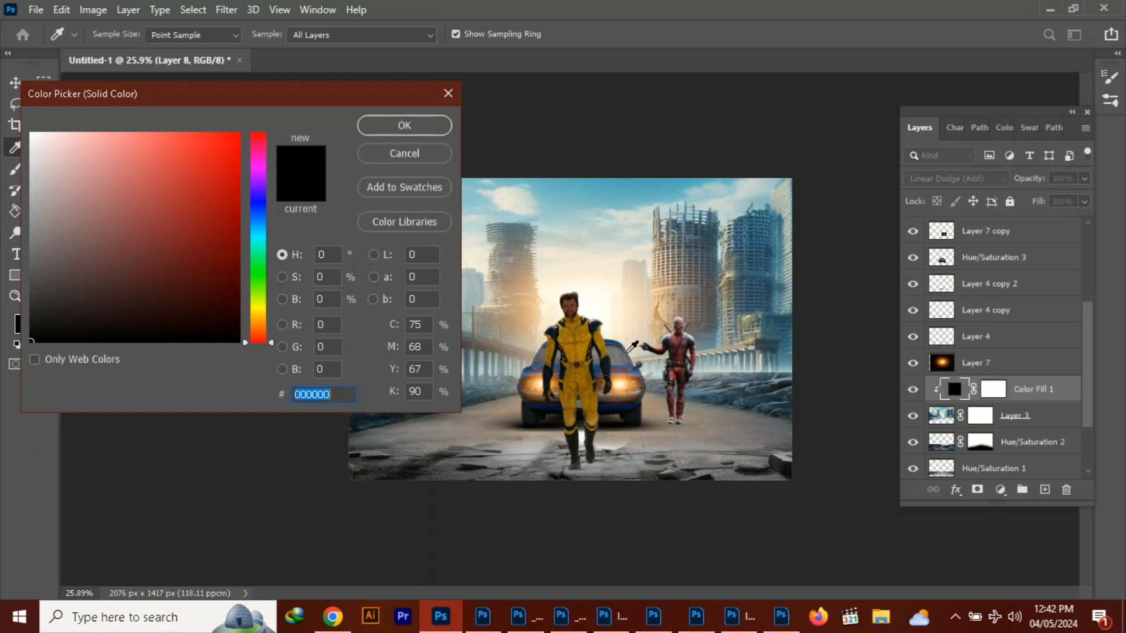
click(662, 306)
click(661, 310)
click(257, 326)
click(183, 164)
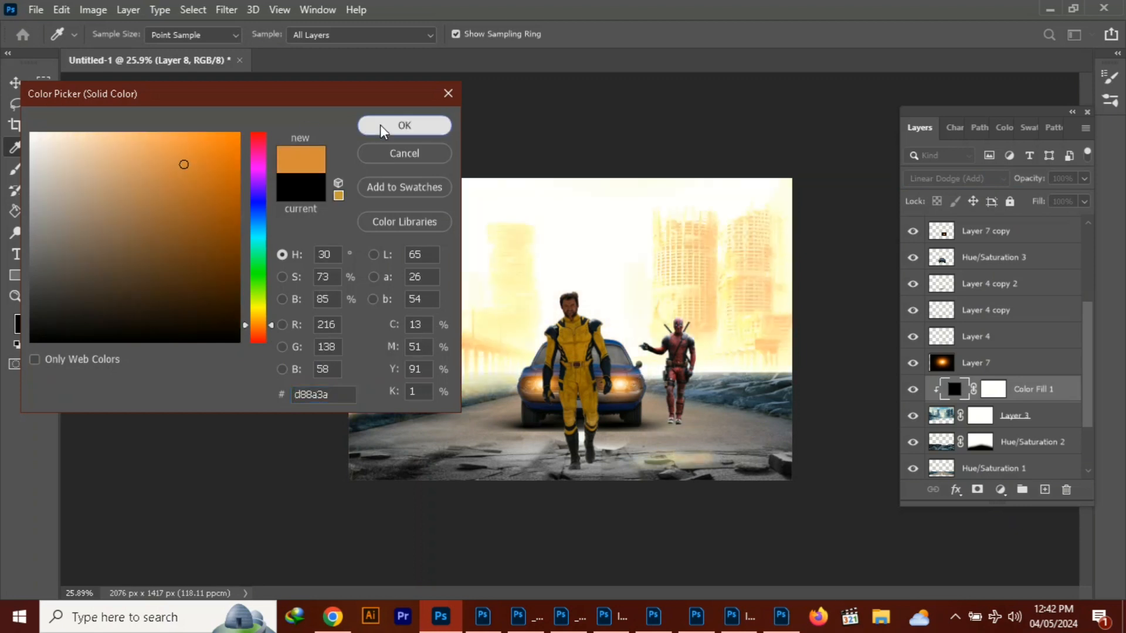
click(381, 128)
Split the Underlying Layer shadow slider in the orange fill's Blend If options and widen its transition range
click(955, 490)
click(976, 331)
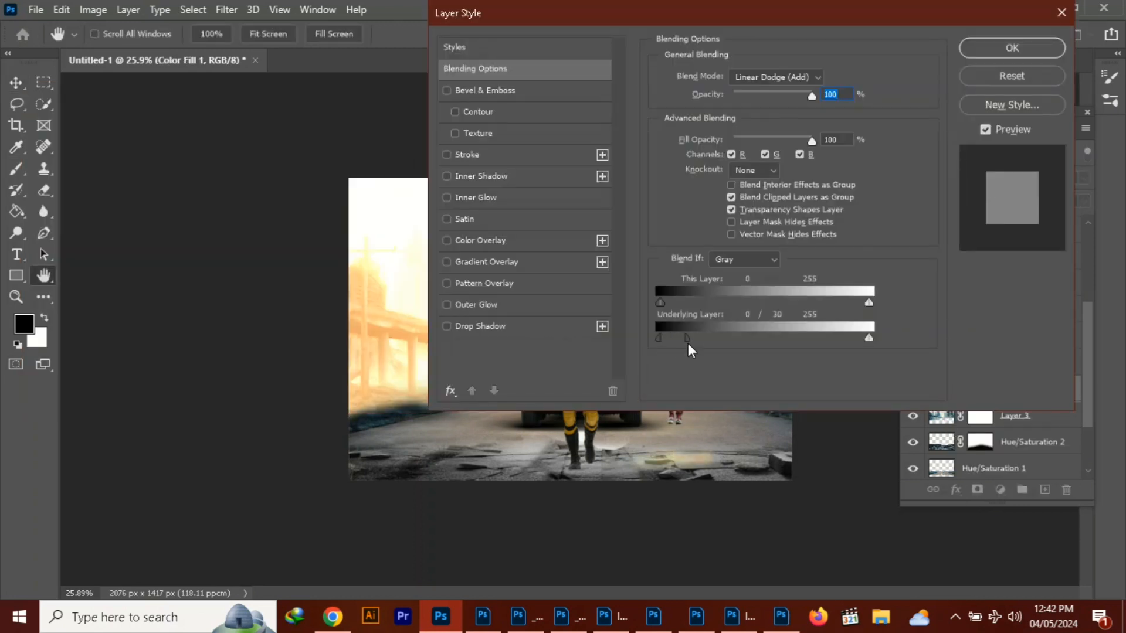
drag(688, 343, 725, 344)
key(Return)
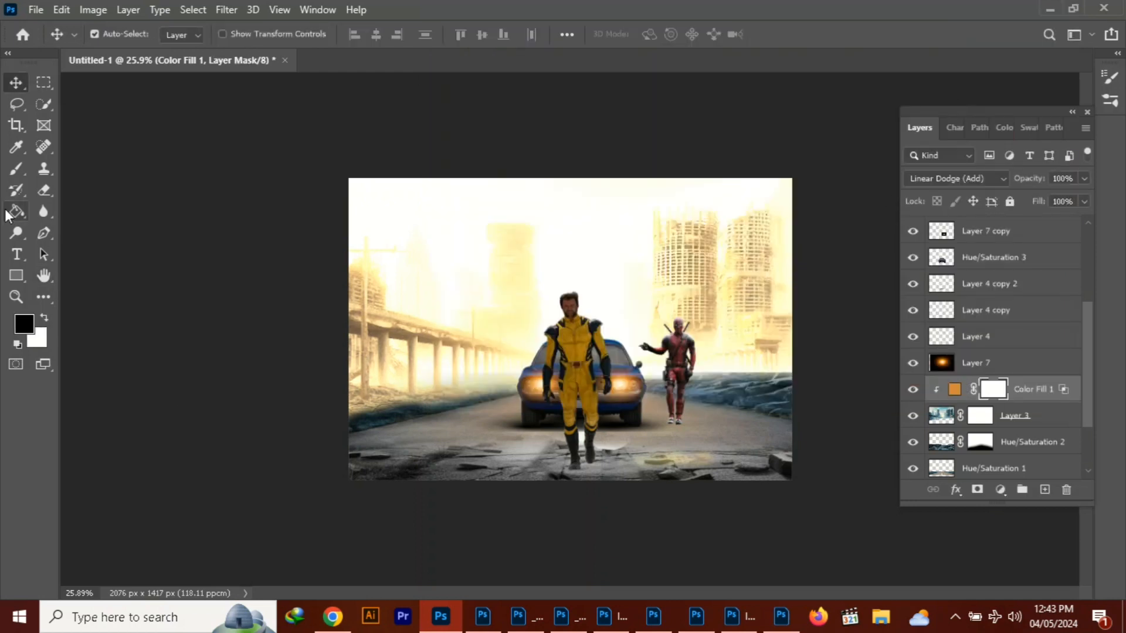
Fill the orange fill's mask with black and reveal the glow around the car and red-suited figure with a 700-pixel white brush
click(9, 214)
click(516, 207)
key(x)
key(b)
key(bracketright)
key(bracketright)
key(bracketright)
key(bracketright)
key(bracketright)
key(bracketright)
key(bracketright)
key(bracketright)
key(bracketright)
key(bracketright)
key(bracketright)
key(bracketright)
key(bracketright)
key(bracketright)
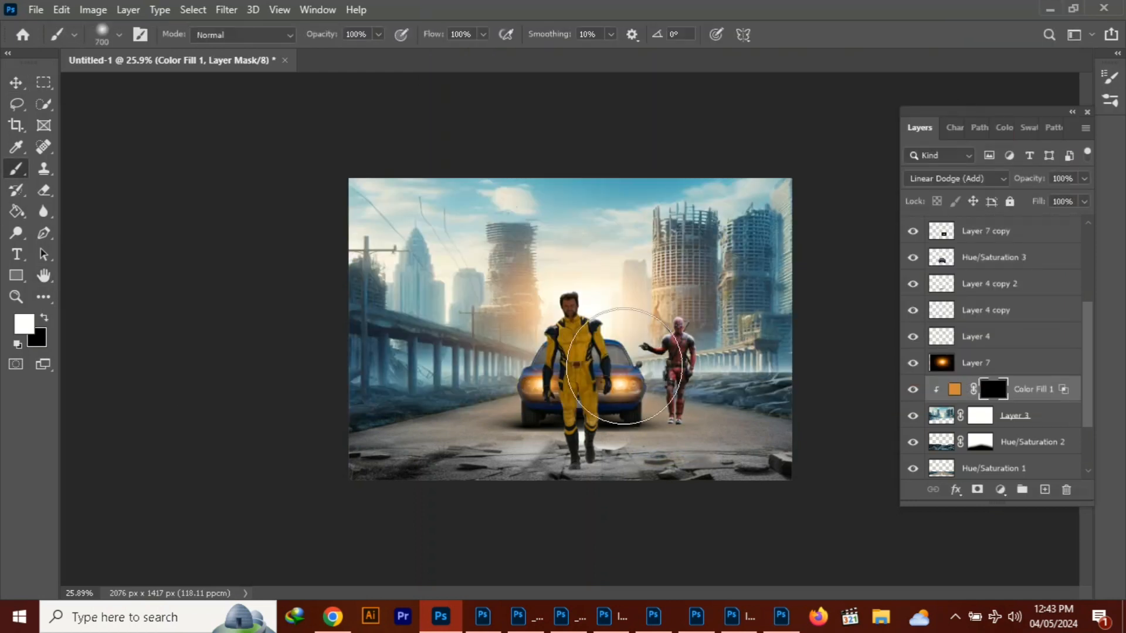
click(651, 331)
click(692, 371)
click(573, 362)
Lower the brush opacity to 27% and paint soft orange light over the bridge, buildings and sky on the mask
click(378, 34)
click(321, 55)
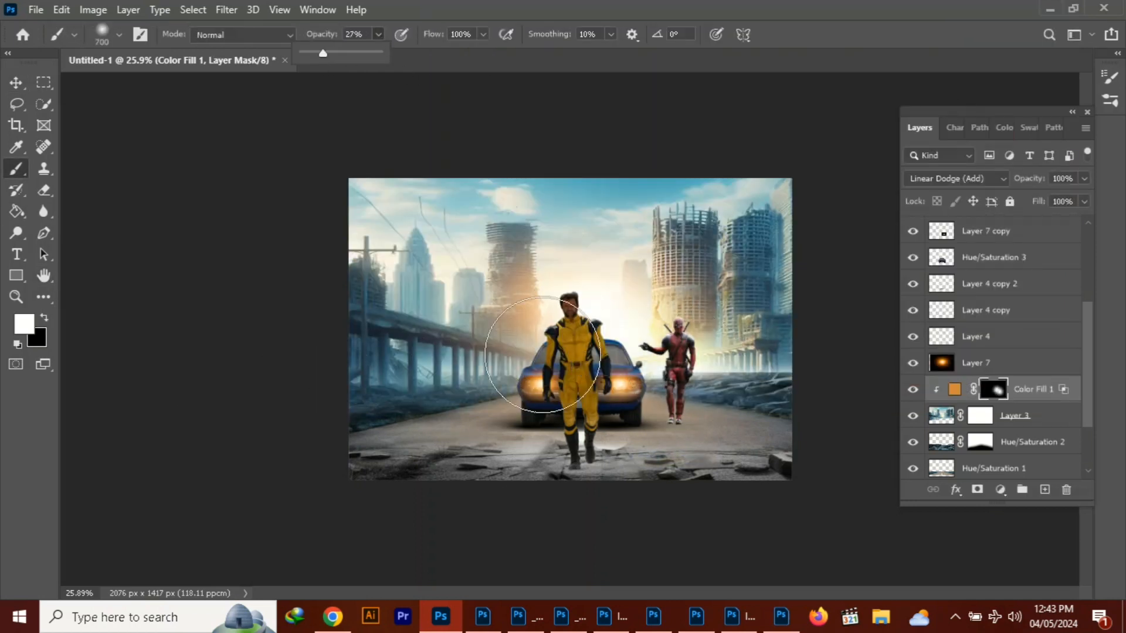
click(489, 350)
click(454, 351)
click(733, 332)
click(733, 323)
click(630, 235)
click(516, 281)
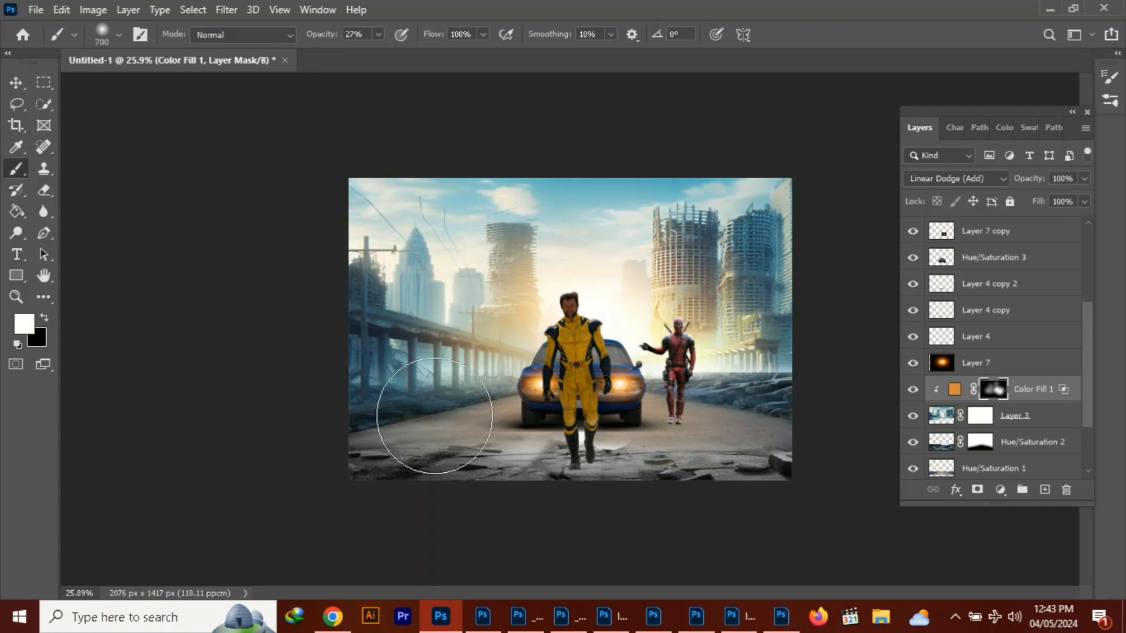
Undo the unwanted mask dabs and brush orange light in beside the yellow-suited figure on the bridge side
key(ctrl+z)
click(458, 309)
key(ctrl+z)
click(512, 367)
key(v)
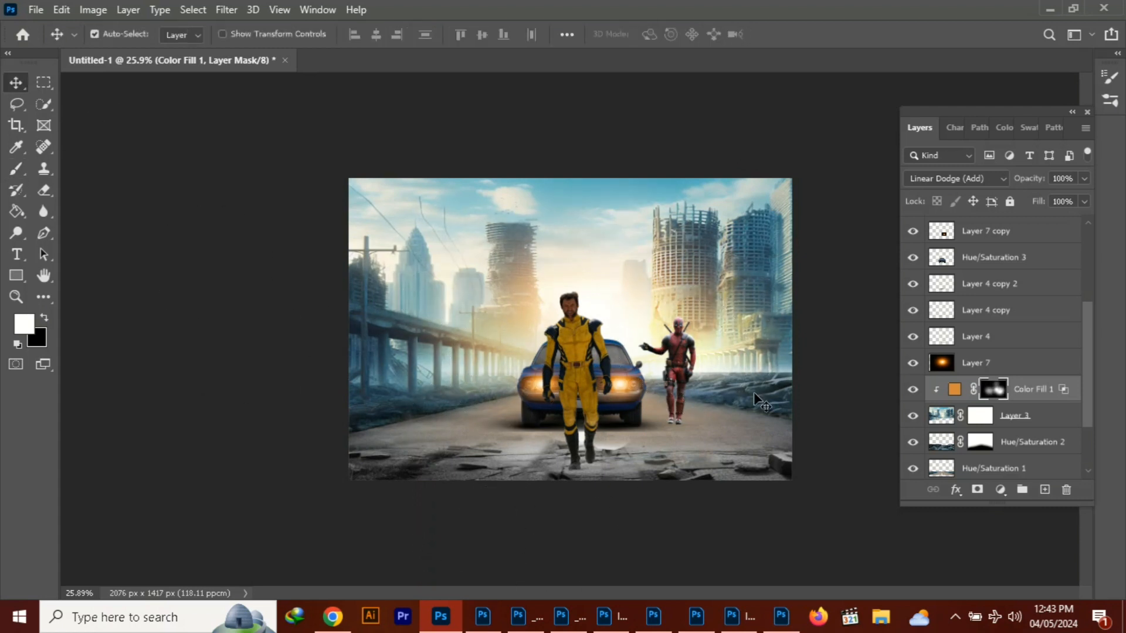
Add a new layer clipped to Hue/Saturation 2 and set its blend mode to Linear Dodge (Add)
click(768, 407)
key(x)
click(1009, 445)
click(1044, 489)
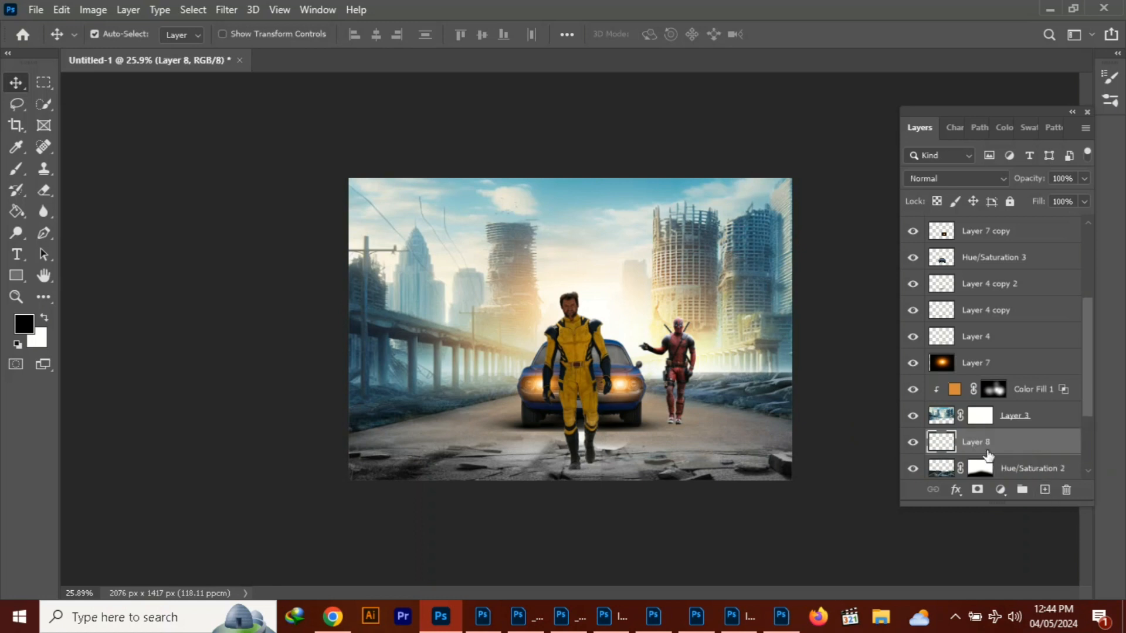
right_click(995, 444)
click(932, 357)
click(955, 179)
click(964, 343)
Turn the new clipped layer into a solid color fill of #d18638 sampled from the headlight glow
click(1000, 490)
click(1017, 206)
click(632, 387)
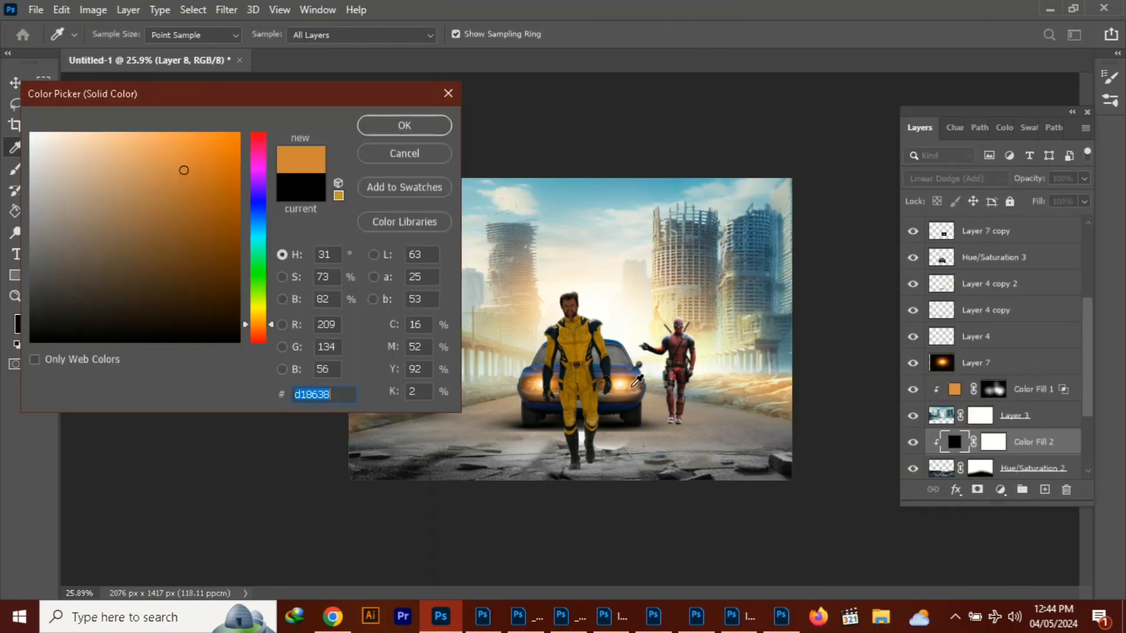
click(373, 131)
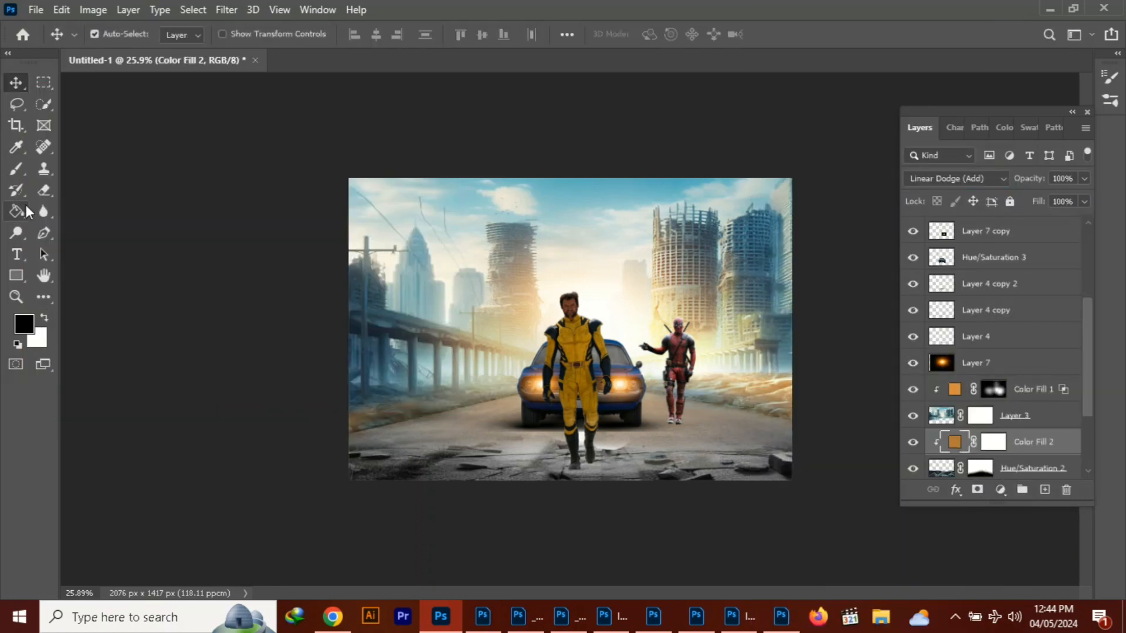
Fill Color Fill 2's mask with black and paint white over the roadside rubble on both sides of the car
click(16, 211)
click(994, 442)
key(x)
click(748, 383)
click(44, 318)
click(17, 174)
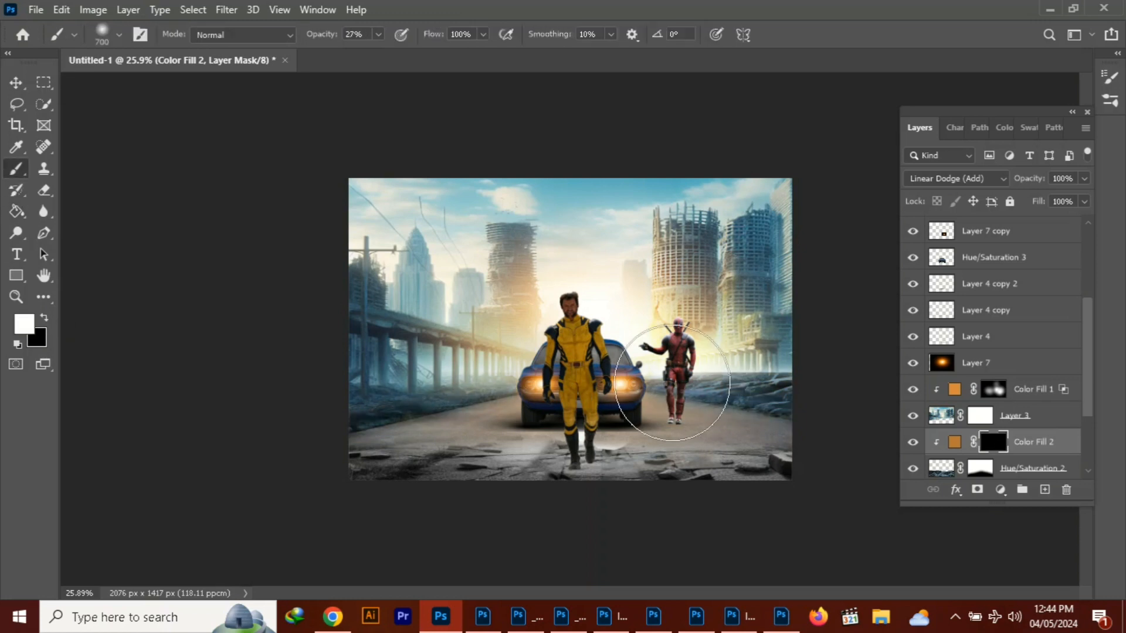
drag(706, 394, 674, 391)
drag(522, 384, 476, 385)
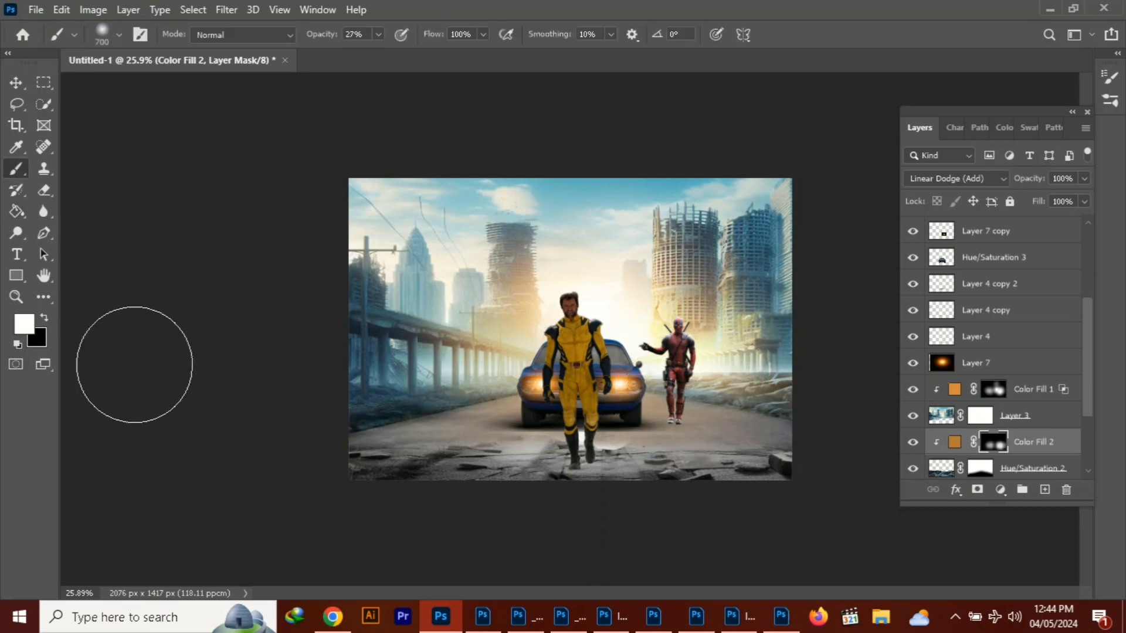
click(16, 83)
Add a new layer above the Hue/Saturation 1 road layer and clip it to that layer
click(715, 459)
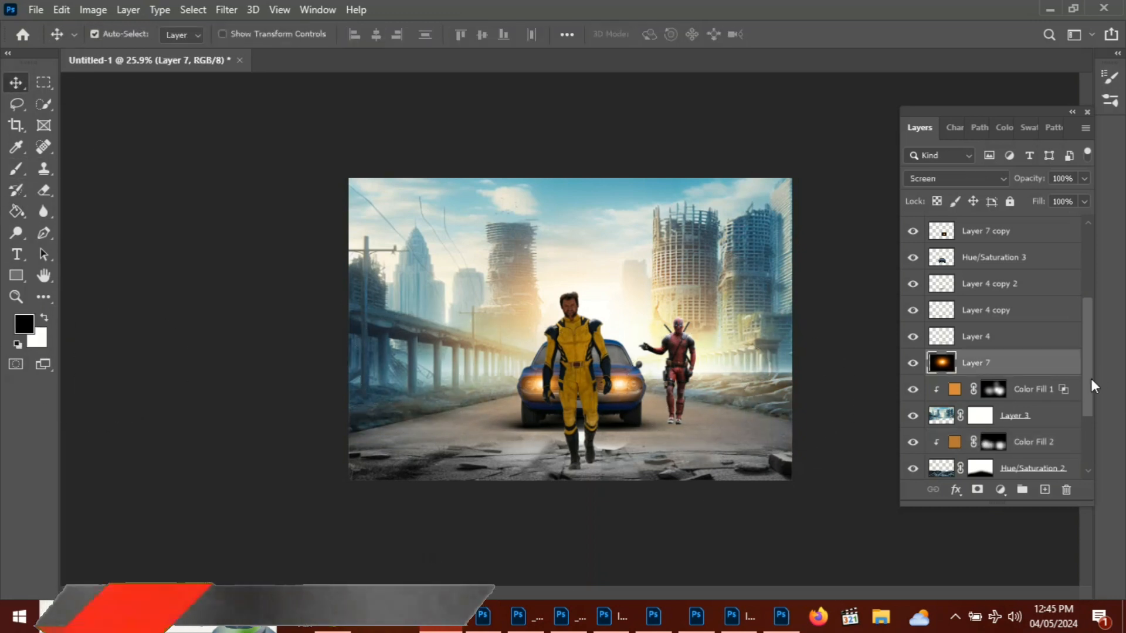
drag(1089, 378, 1085, 441)
click(948, 394)
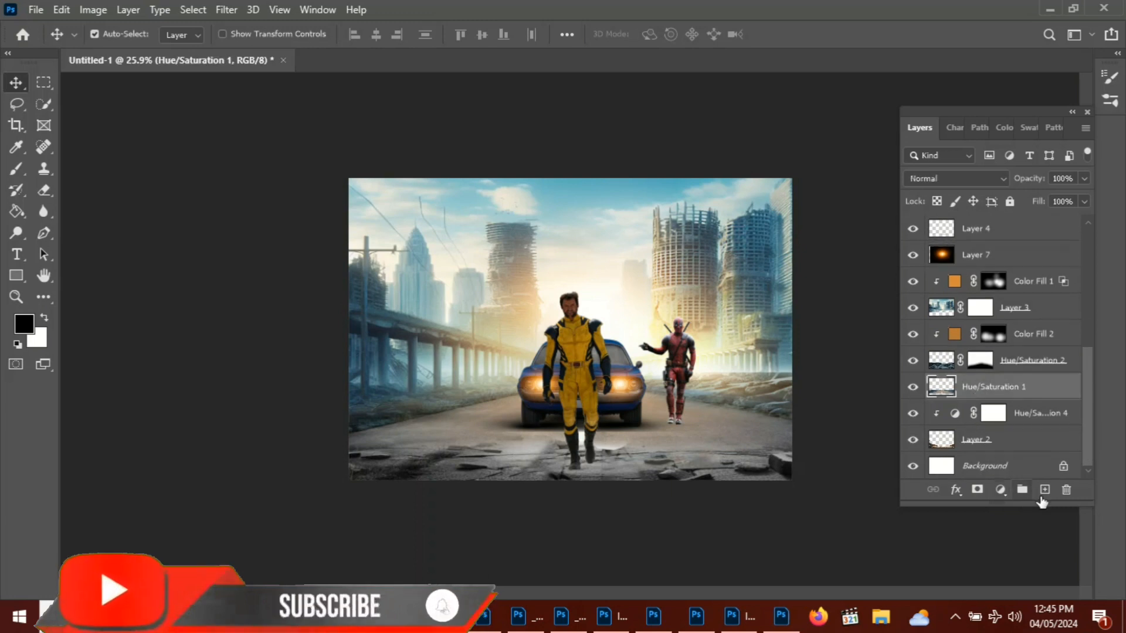
click(1044, 490)
right_click(971, 390)
click(804, 319)
Turn the clipped layer above Hue/Saturation 1 into a muted orange solid color fill and split its Blend If underlying-layer black slider
click(1000, 490)
click(936, 262)
click(632, 386)
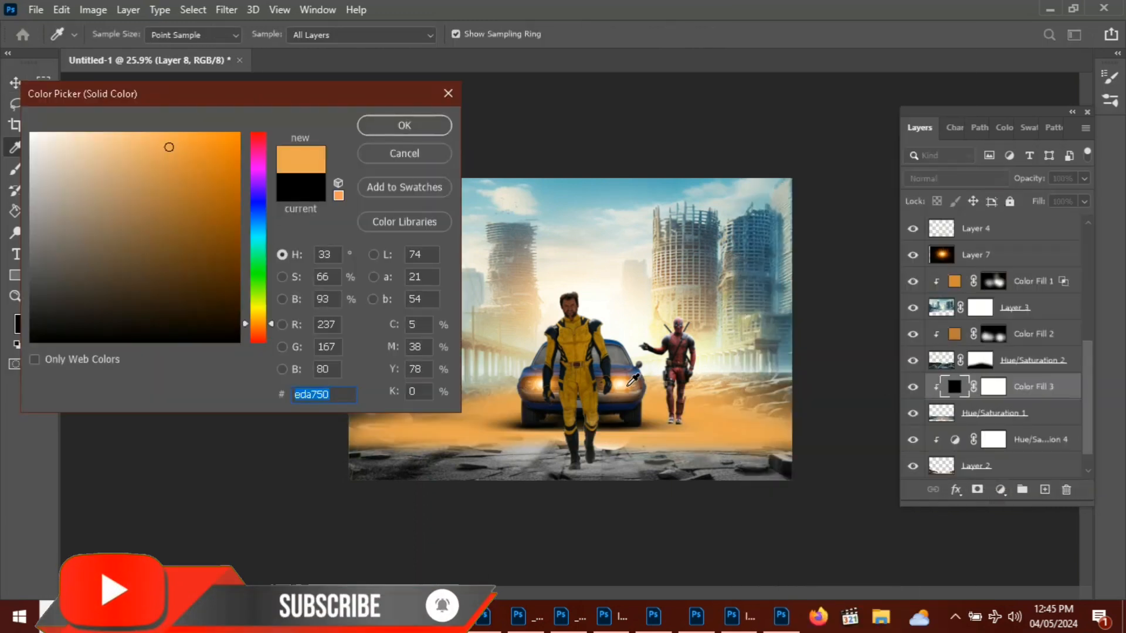
mouse_move(164, 148)
mouse_down()
mouse_move(126, 176)
mouse_move(158, 150)
mouse_move(128, 189)
mouse_up()
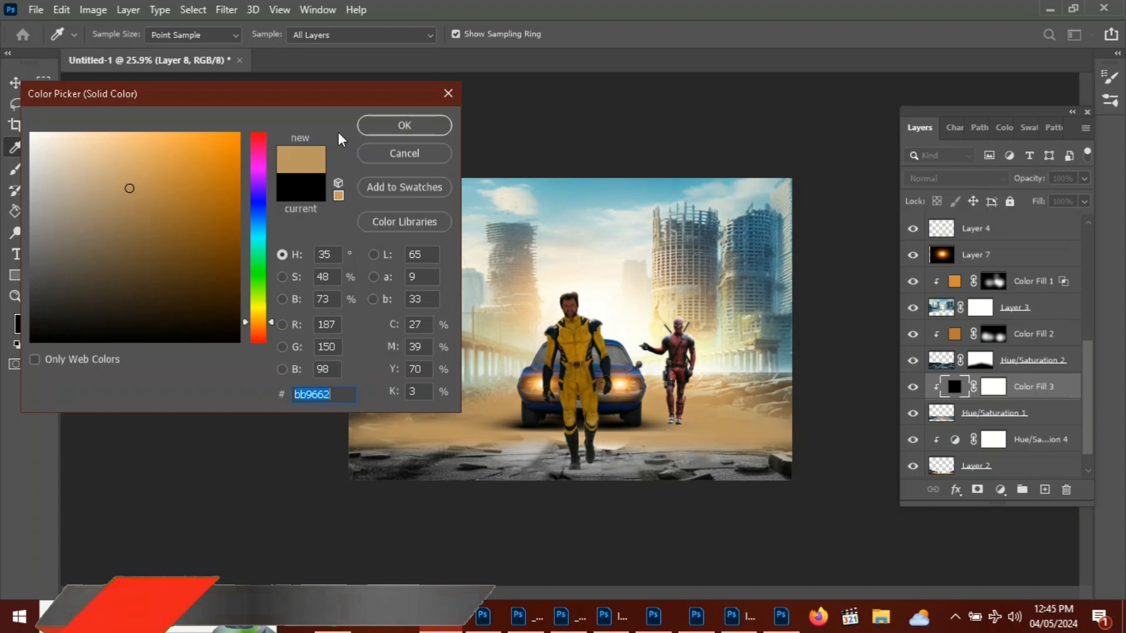
click(404, 125)
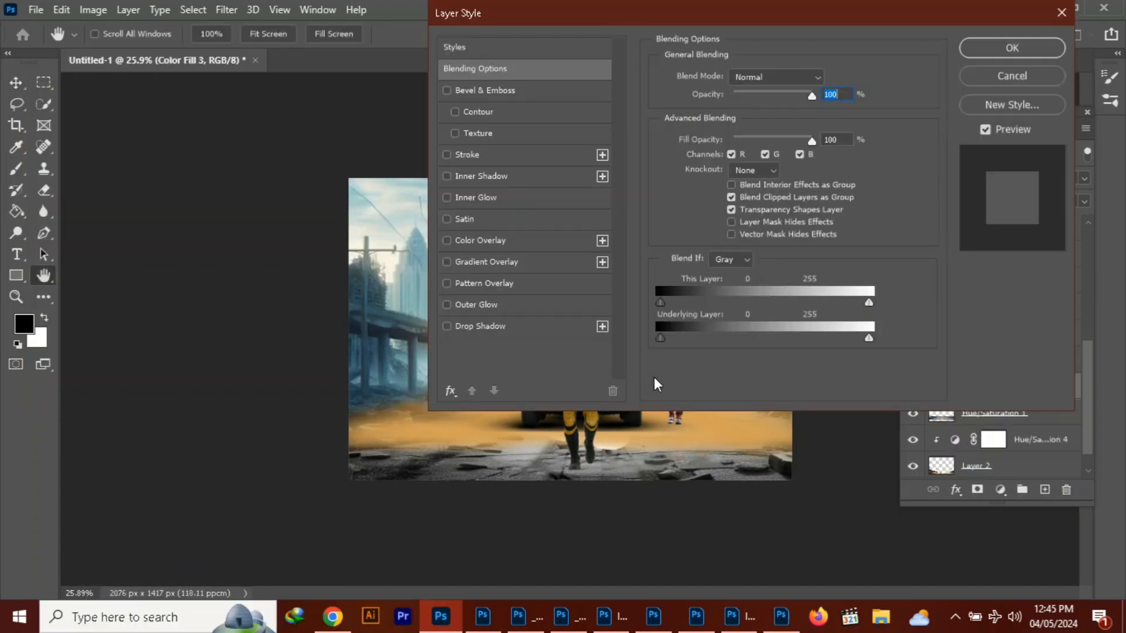
drag(659, 338, 737, 340)
click(1012, 48)
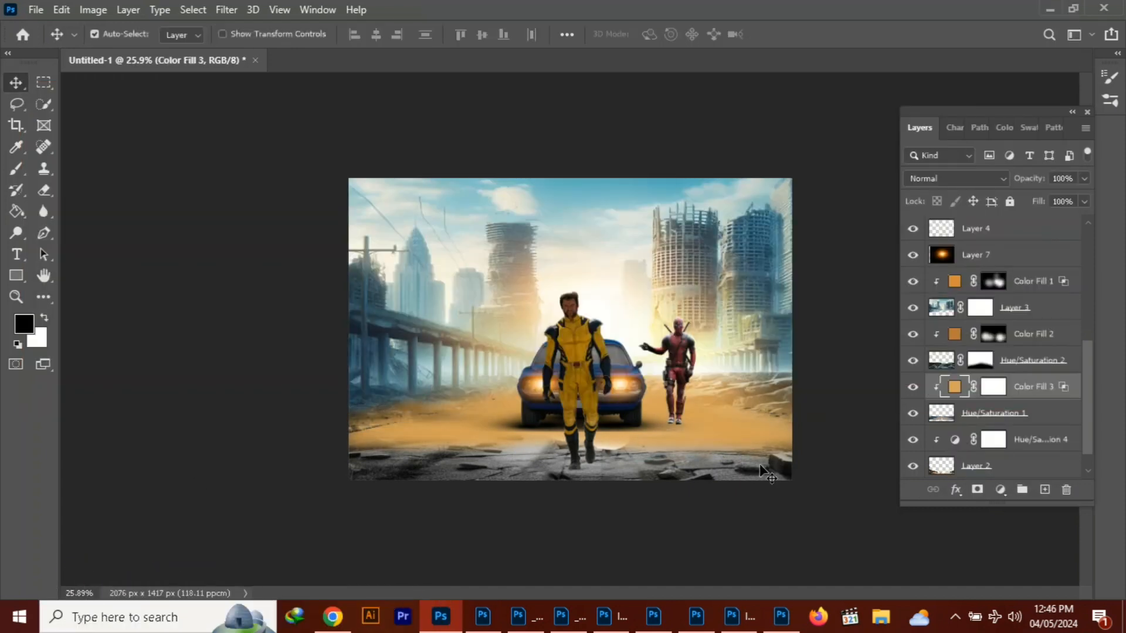
Fill Color Fill 3's mask with black and dab white around the car with a soft 27% opacity brush
click(994, 387)
click(44, 317)
click(16, 211)
click(411, 352)
click(44, 318)
click(16, 169)
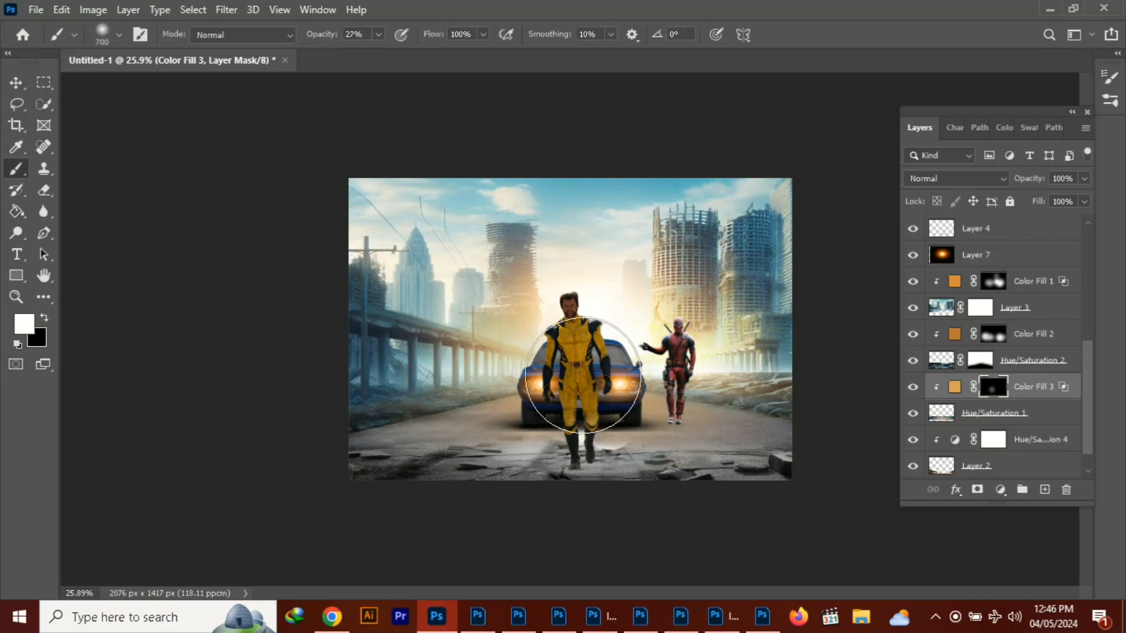
click(560, 375)
key(bracketleft)
key(bracketleft)
key(bracketleft)
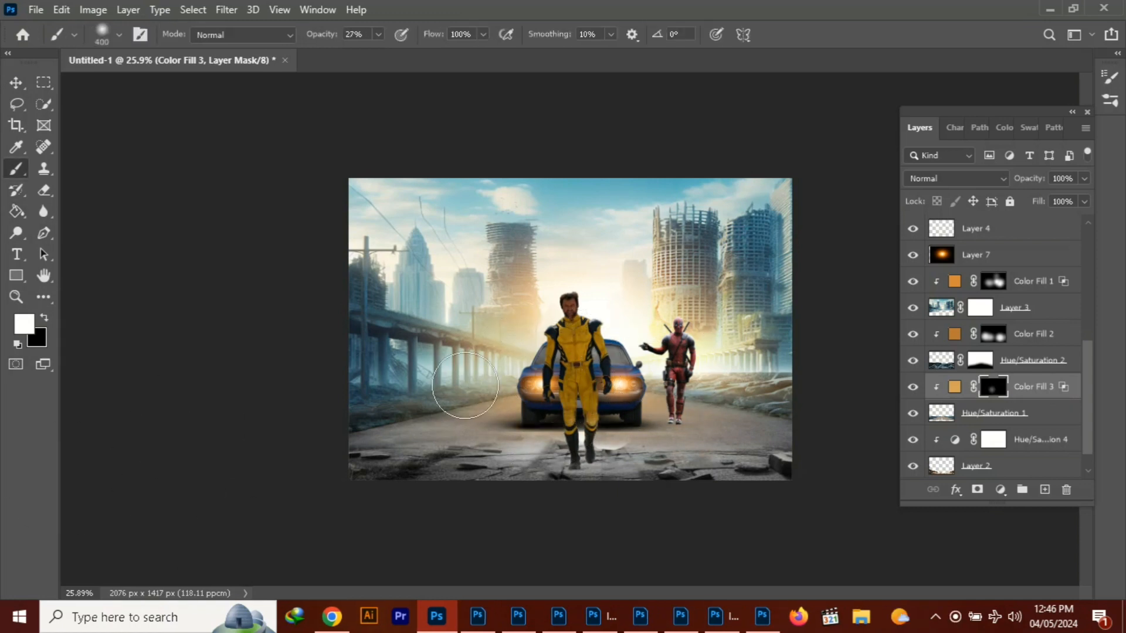
Add a Linear Dodge (Add) solid color fill of yellow #c1a612 clipped to the Hue/Saturation 3 car layer
click(16, 83)
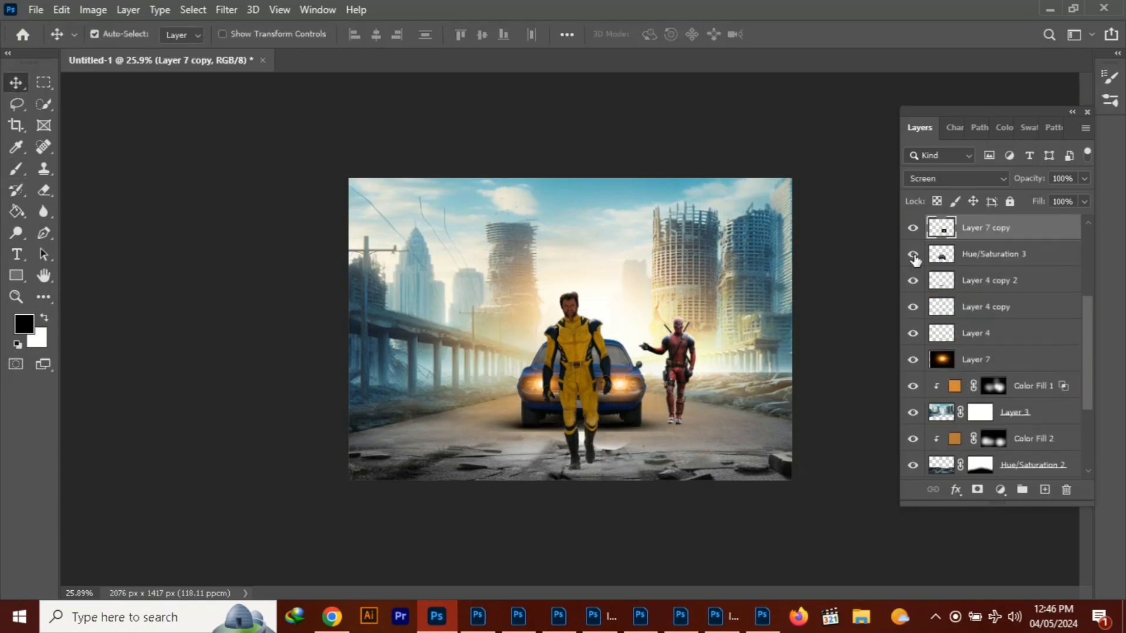
click(991, 254)
right_click(991, 254)
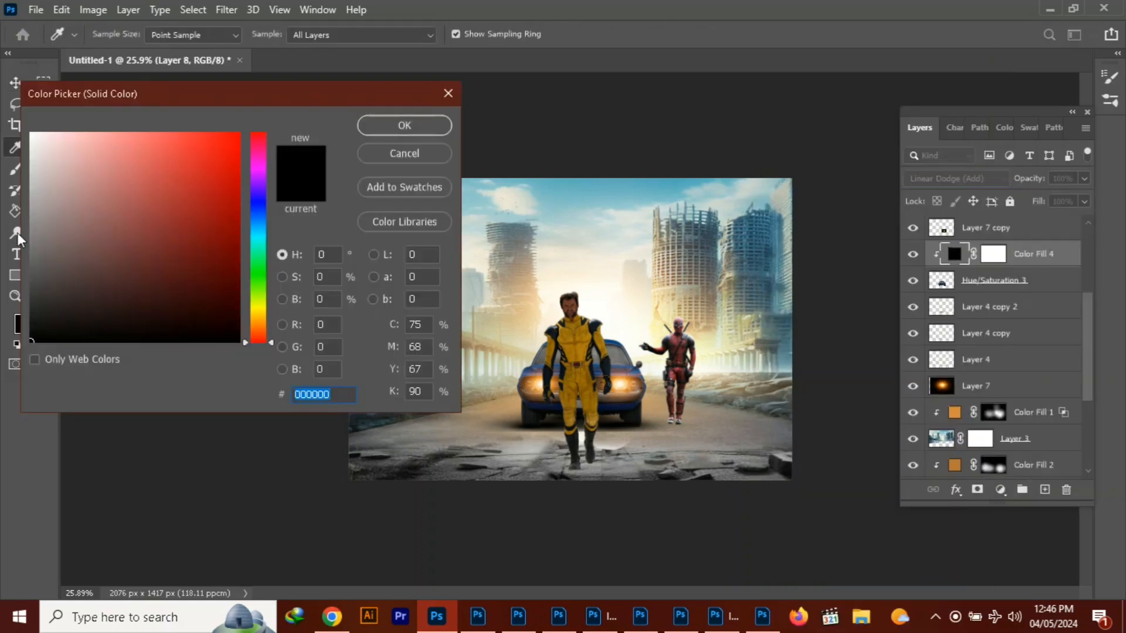
click(634, 390)
click(257, 307)
click(203, 162)
click(259, 313)
click(213, 149)
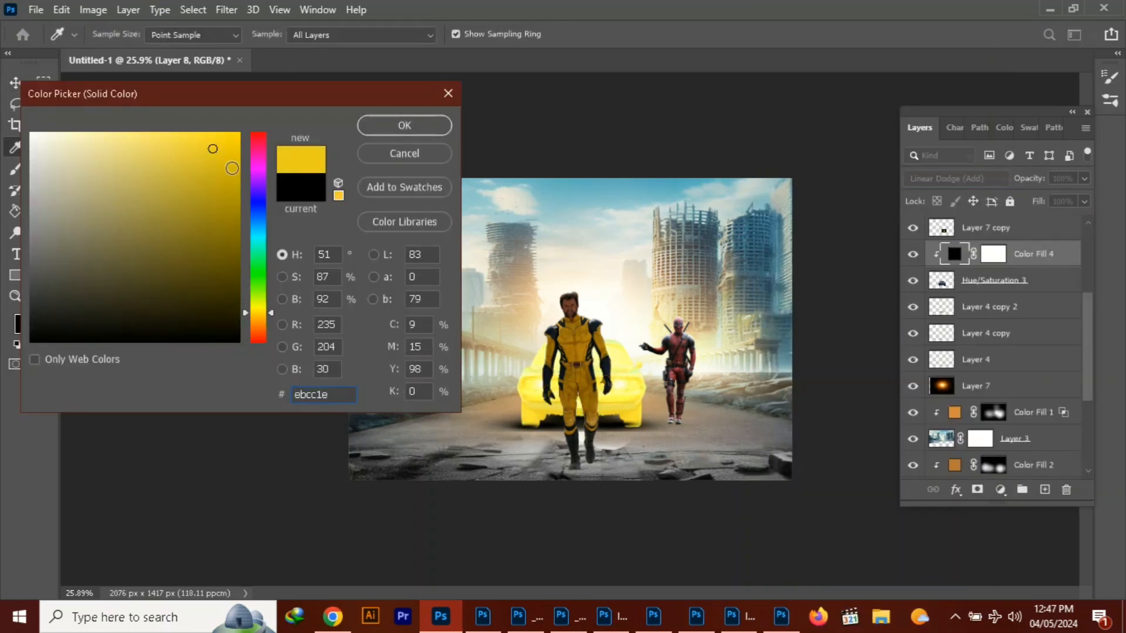
click(404, 125)
Split Color Fill 4's Blend If underlying-layer black slider to 0 / 80
click(956, 490)
click(984, 336)
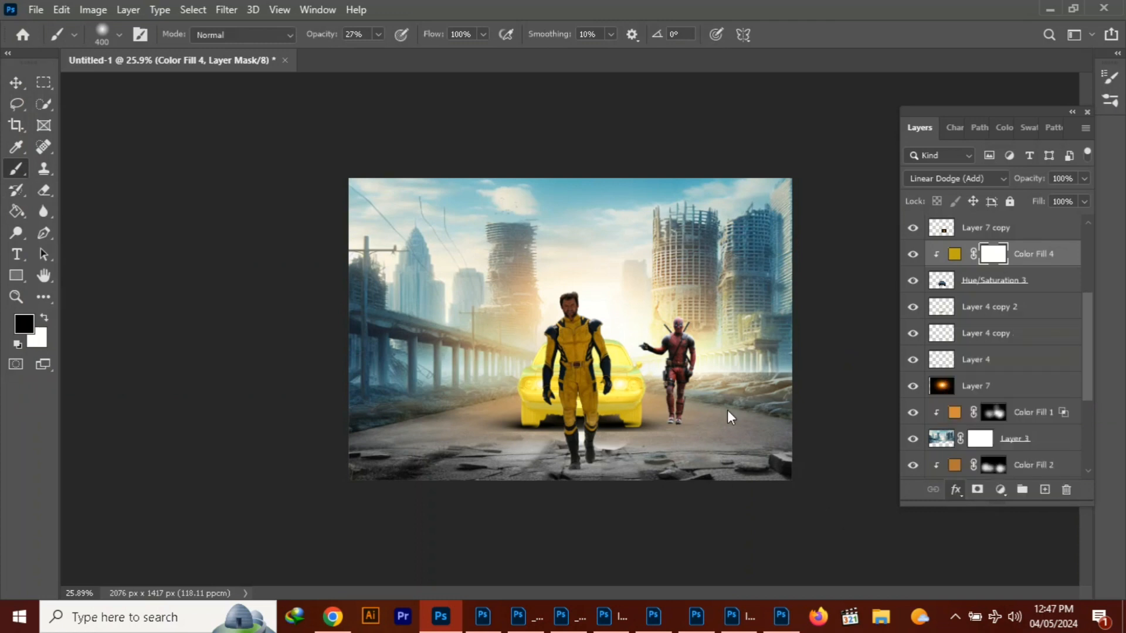
drag(695, 2, 83, 5)
drag(53, 341, 85, 345)
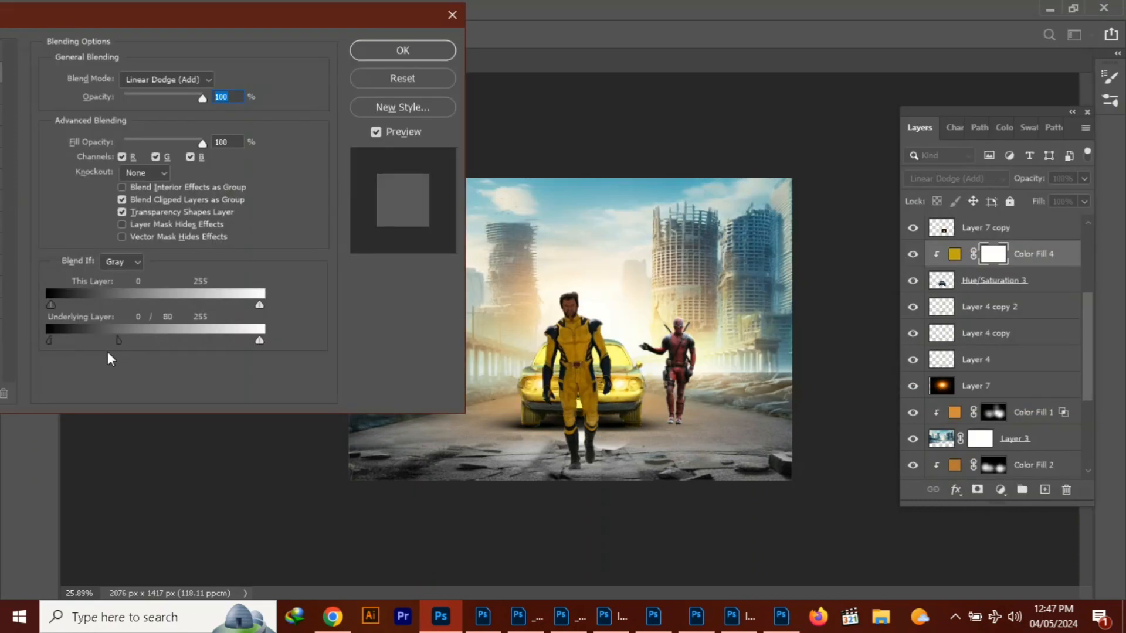
key(Return)
Fill Color Fill 4's mask with black and paint white along the car's roof and upper body edges at 100% brush opacity
mouse_move(1086, 367)
mouse_down()
mouse_move(1092, 405)
mouse_move(1091, 326)
mouse_up()
click(16, 211)
click(736, 407)
click(46, 317)
key(b)
scroll(647, 332, up, 4)
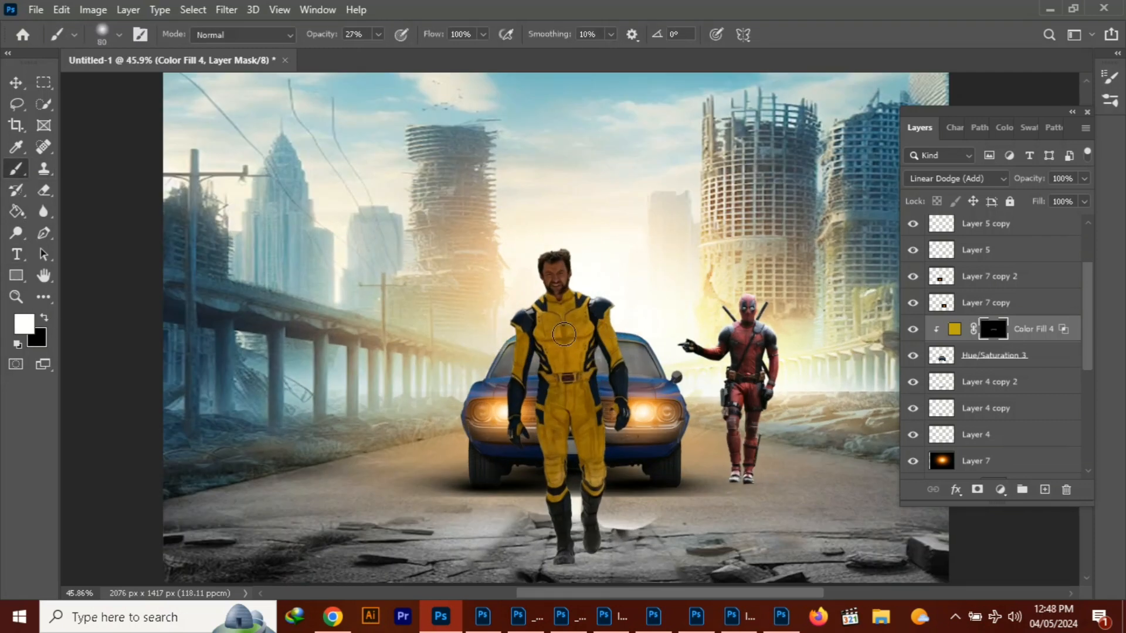
click(378, 35)
drag(401, 54, 444, 56)
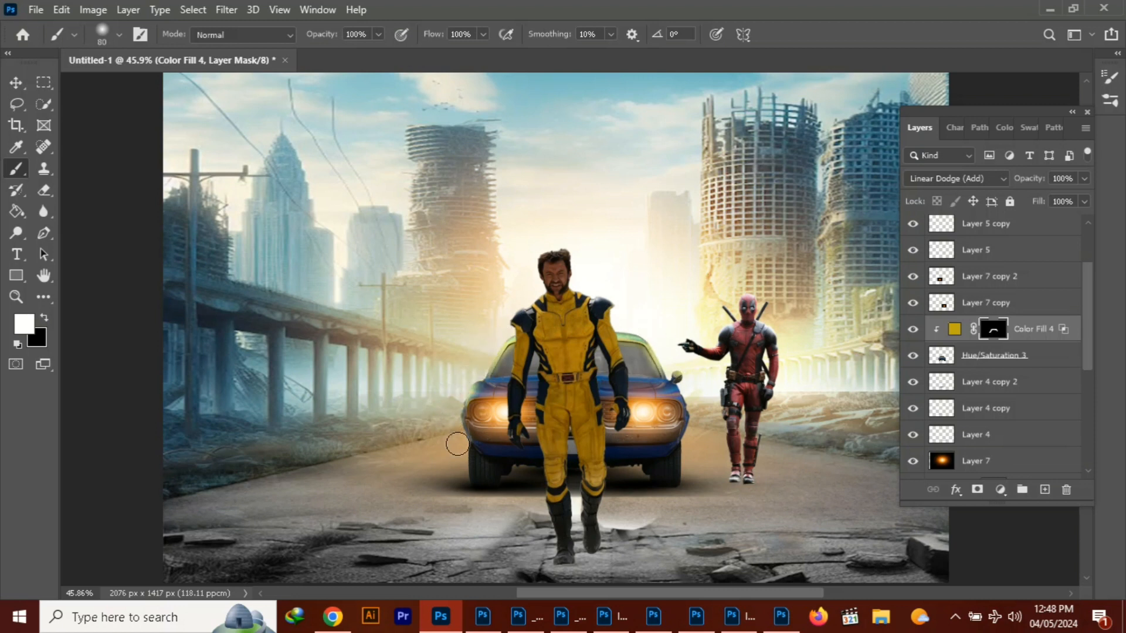
Change Color Fill 4's color to a deeper orange based on the headlight glow
double_click(959, 333)
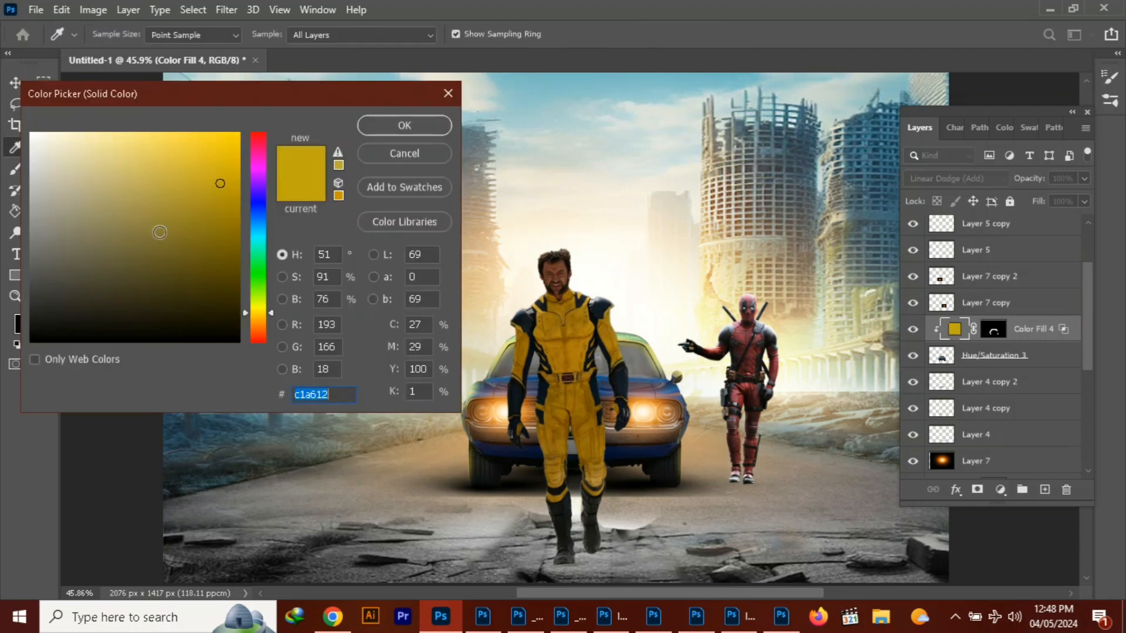
click(507, 408)
click(217, 168)
click(404, 125)
Paint white on Color Fill 4's mask across the car's front bumper below the headlights
click(993, 329)
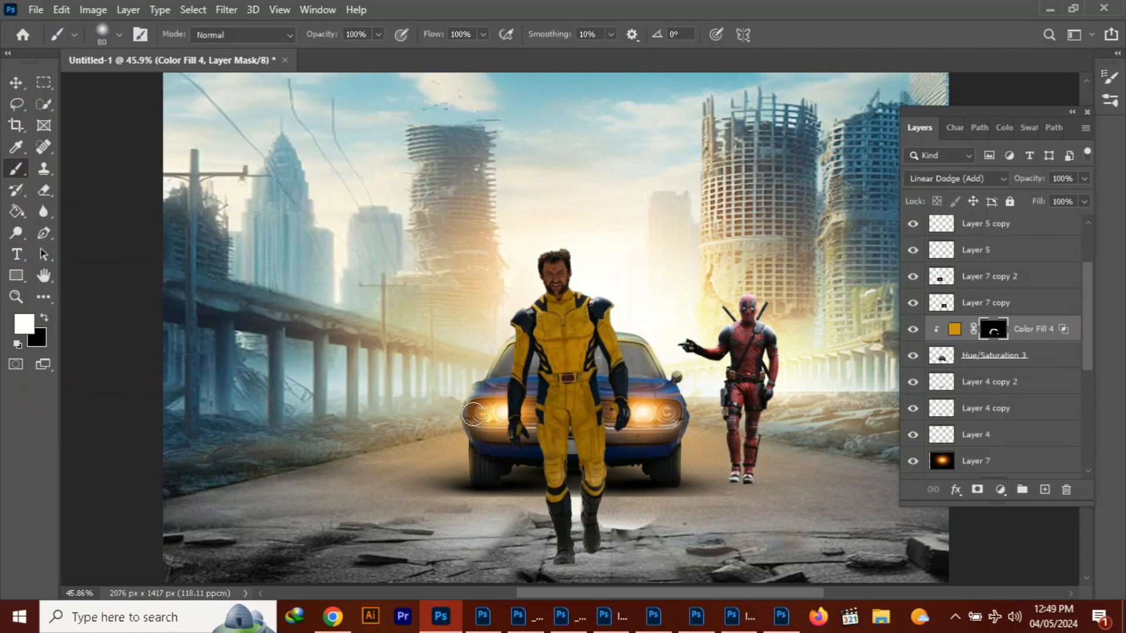
mouse_move(616, 435)
mouse_down()
mouse_move(657, 435)
mouse_move(679, 419)
mouse_up()
key(ctrl+z)
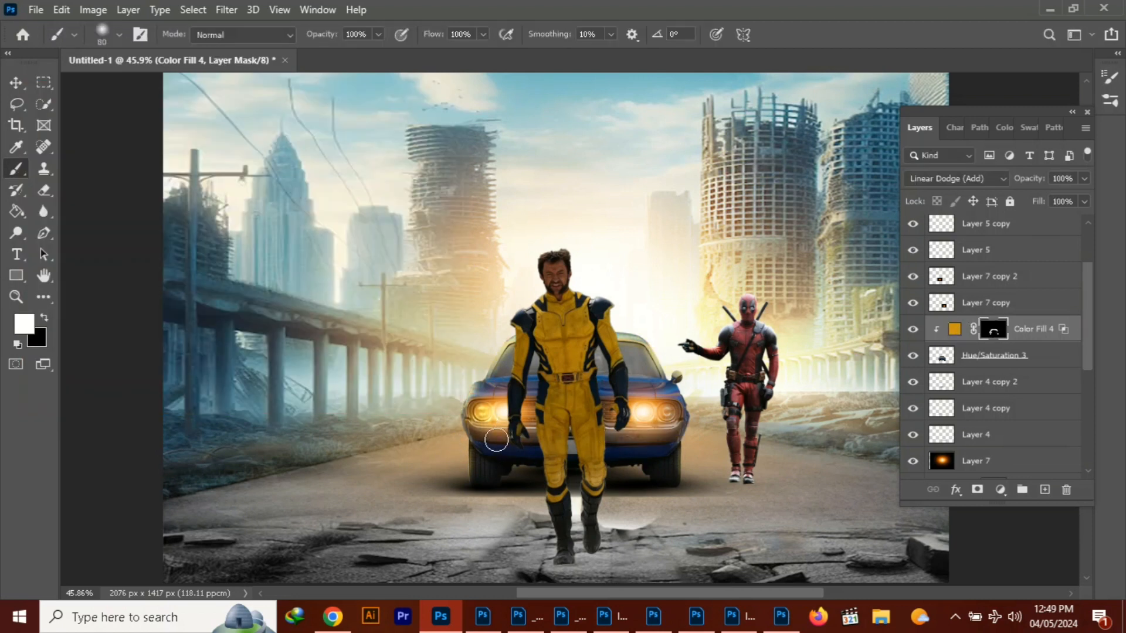
drag(496, 425, 662, 422)
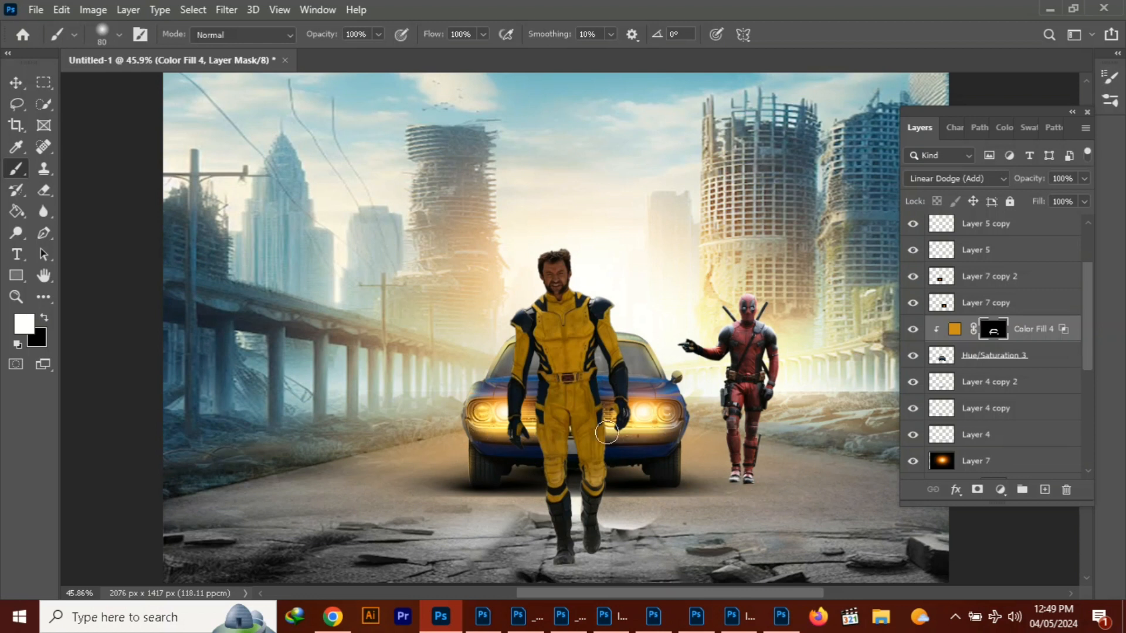
Set the brush opacity to 22% and Color Fill 4's layer opacity to 54%
key(2)
key(2)
drag(1084, 178, 1047, 209)
click(19, 84)
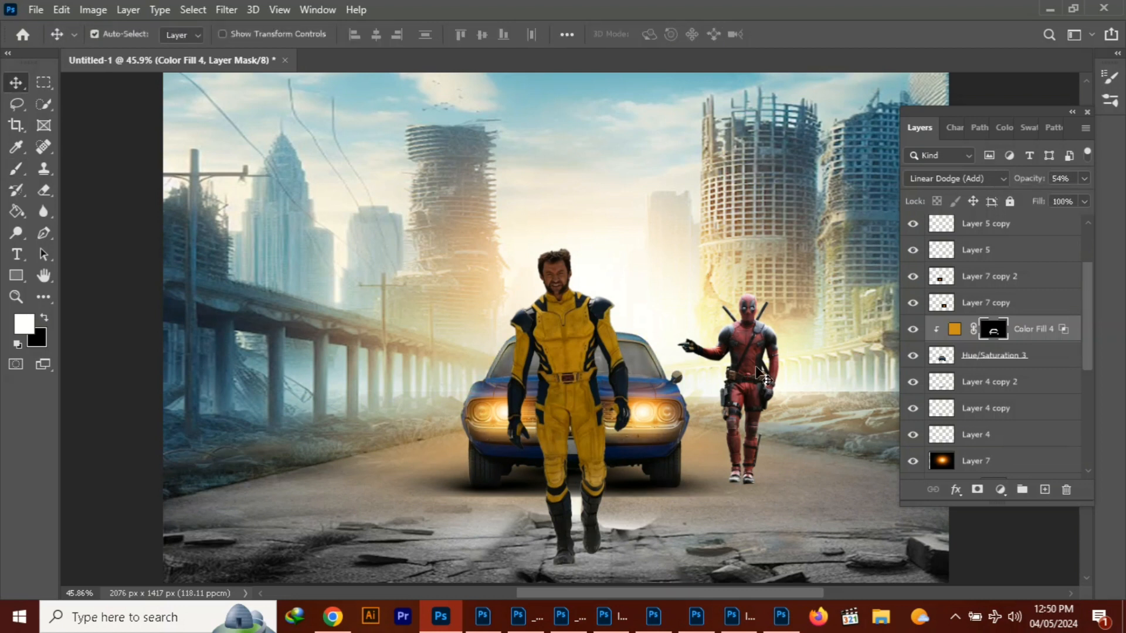
Add a new layer clipped to the red-suited figure's Brightness/Contrast 1 layer and set it to Linear Dodge (Add)
click(756, 368)
click(1045, 490)
right_click(987, 229)
click(824, 316)
click(970, 179)
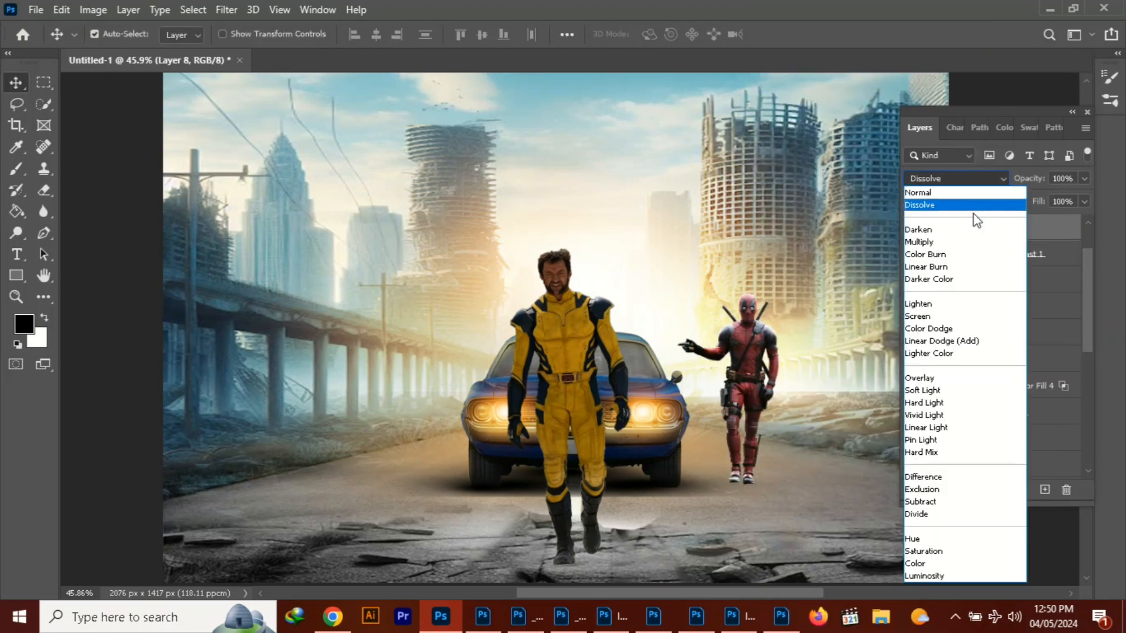
click(970, 338)
Turn the clipped layer over the red-suited figure into a tan solid color fill sampled from the scene
click(1000, 490)
click(1029, 201)
click(720, 307)
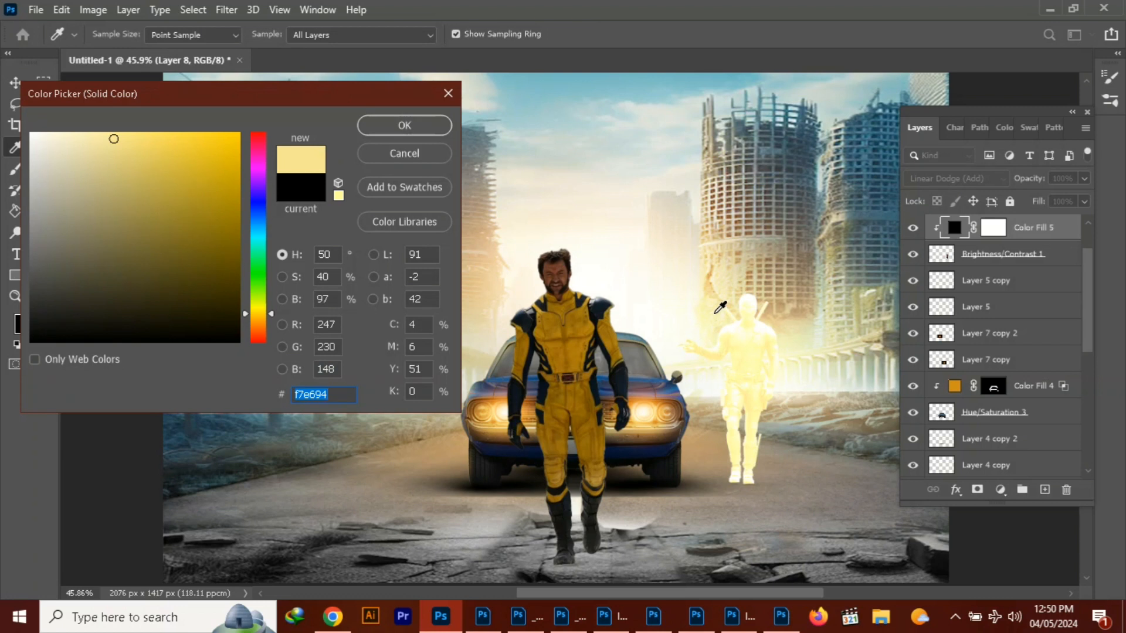
click(696, 356)
click(658, 426)
click(413, 125)
Split the Blend If underlying-layer black slider of the red-suited figure's tan color fill
click(956, 490)
click(985, 332)
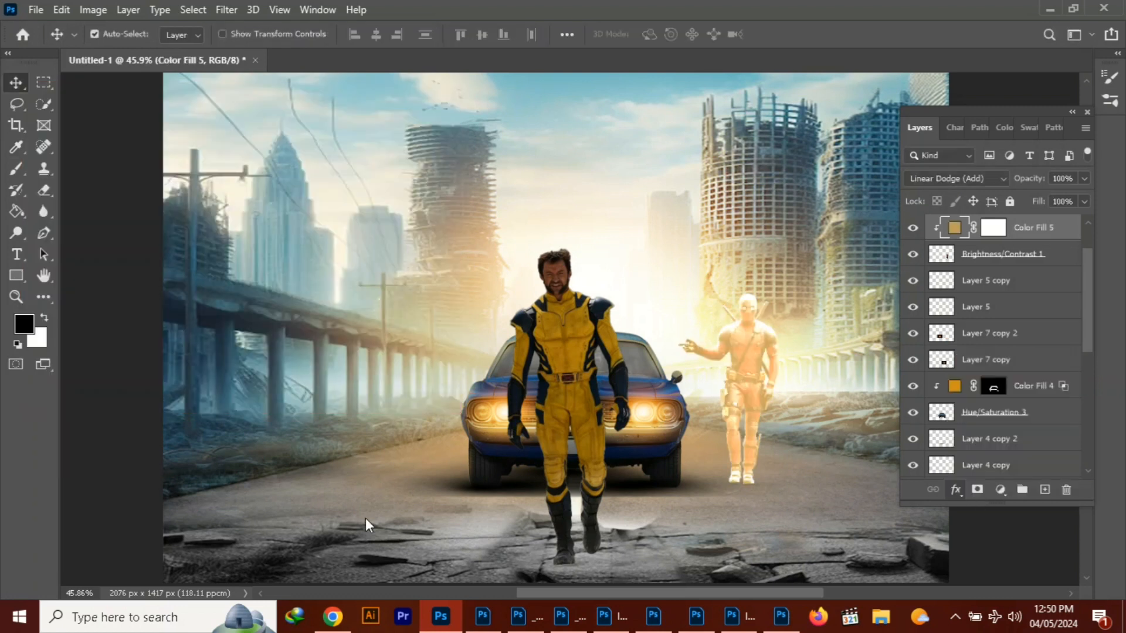
drag(237, 341, 270, 321)
click(590, 51)
click(993, 386)
click(44, 317)
click(17, 211)
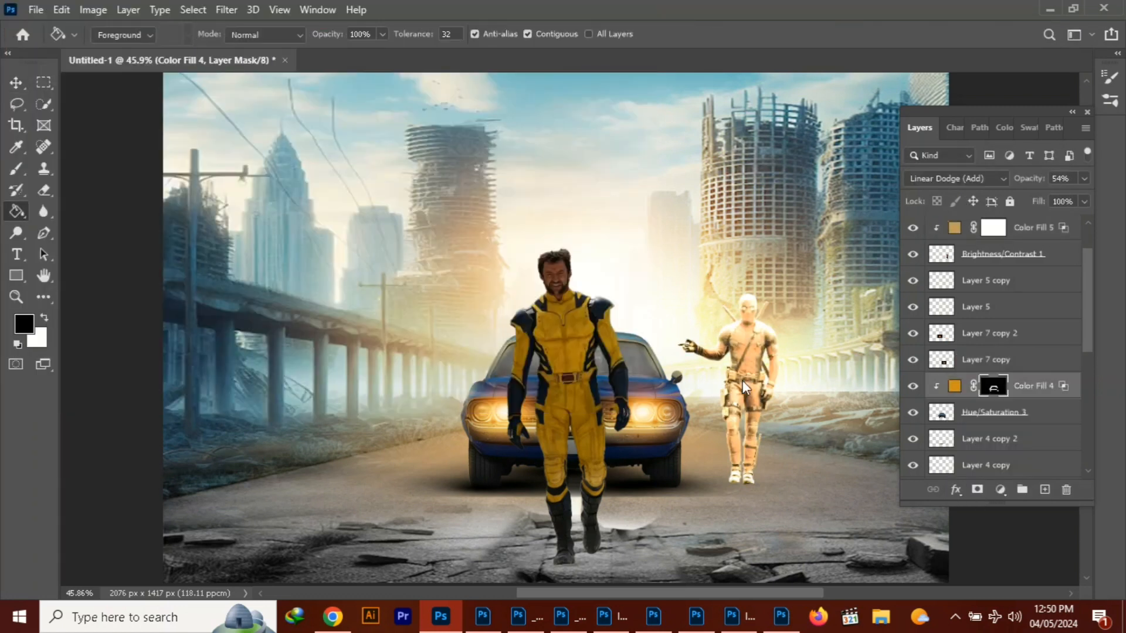
click(44, 317)
click(741, 349)
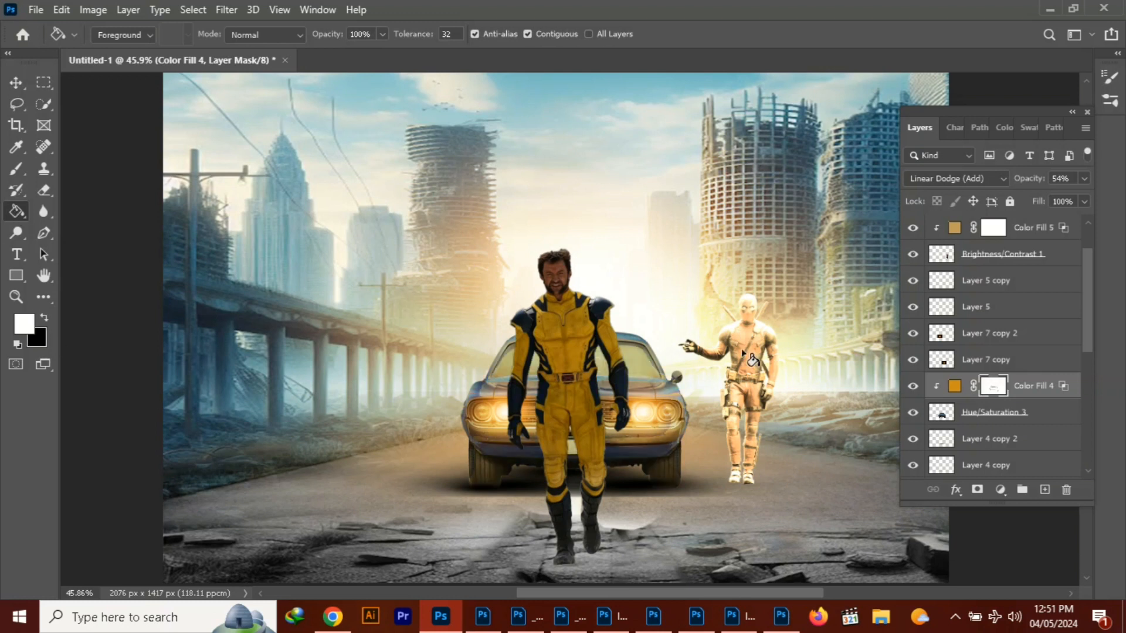
key(ctrl+z)
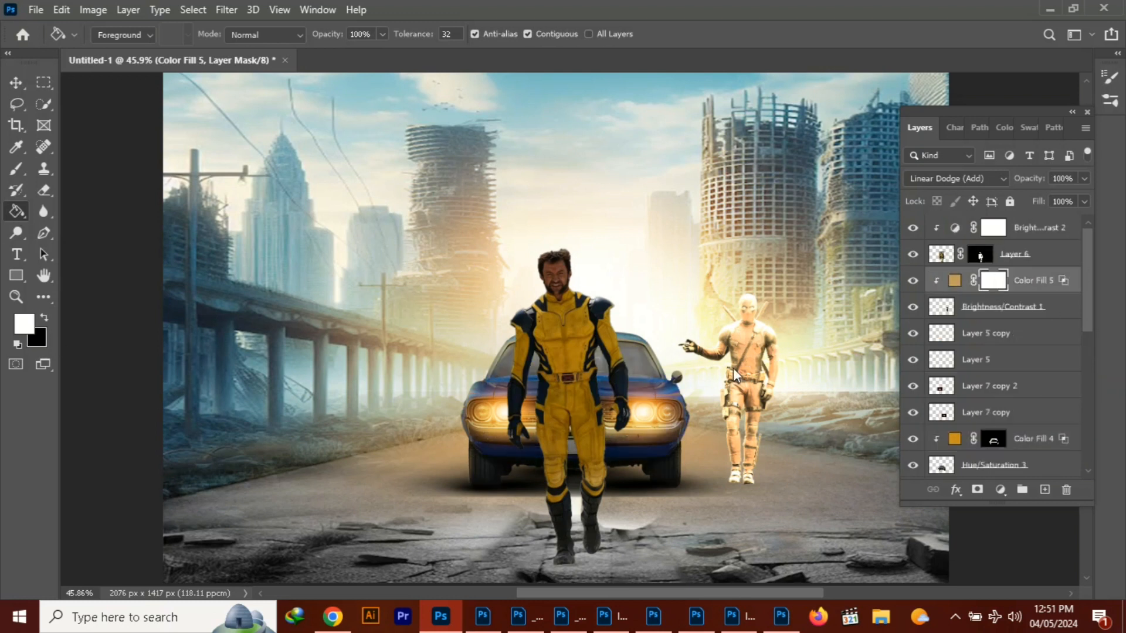
Fill Color Fill 5's mask with black and set the brush opacity to 100%
click(44, 317)
click(743, 353)
click(16, 169)
scroll(803, 380, up, 8)
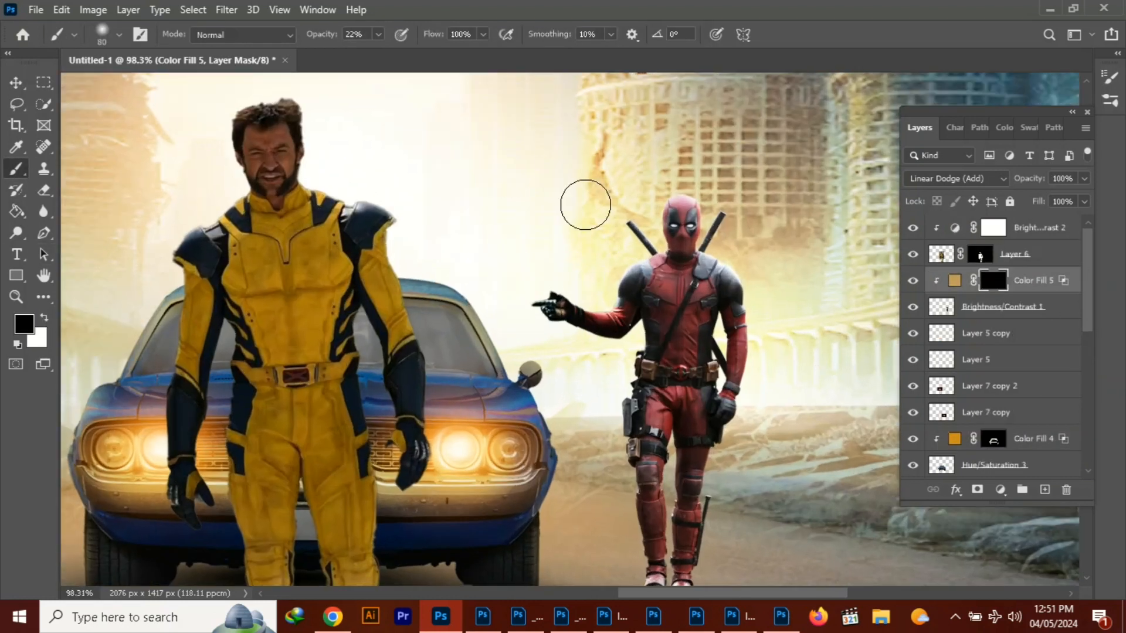
key(0)
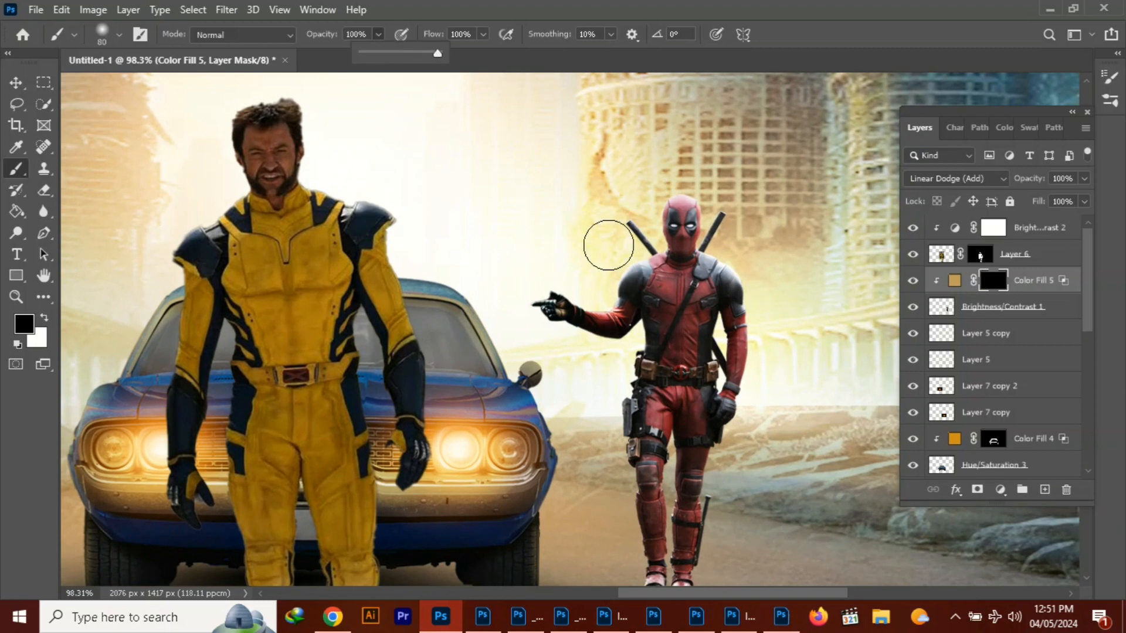
Delete the Color Fill 5 layer
click(954, 280)
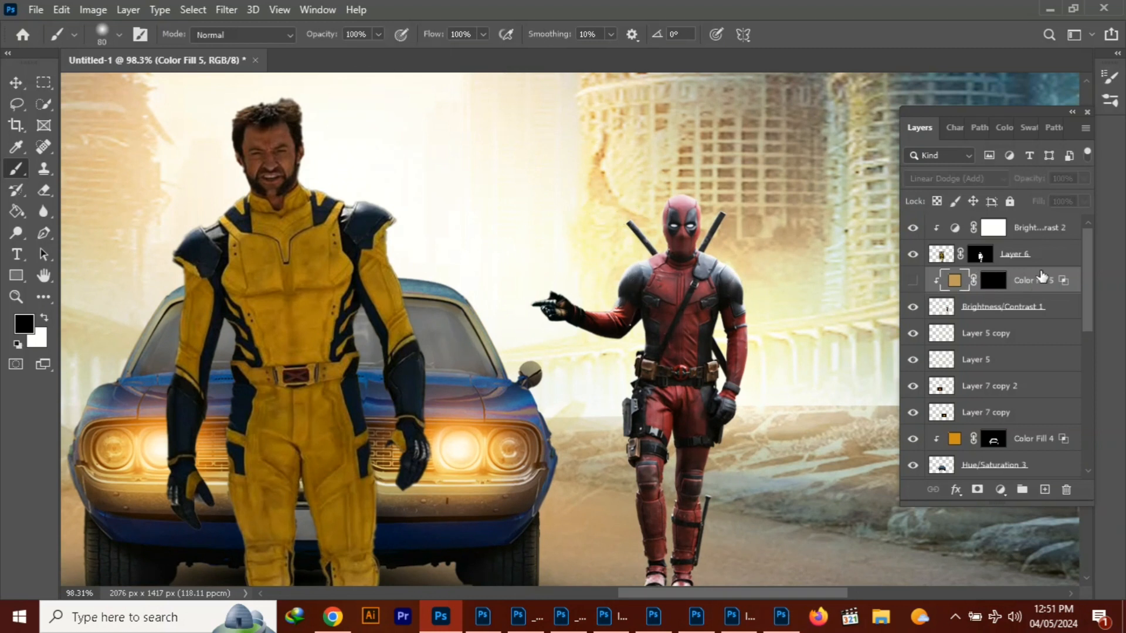
key(Delete)
Add a new layer above Brightness/Contrast 1, clip it to that layer and set its blend mode to Linear Dodge (Add)
click(1044, 490)
right_click(967, 282)
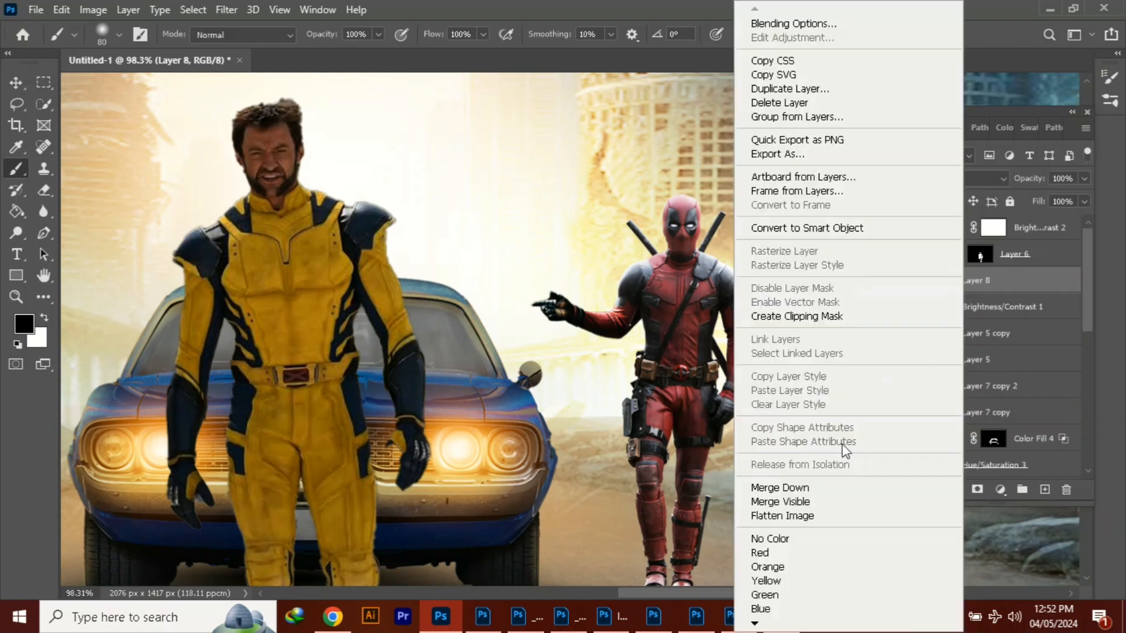
click(833, 317)
click(956, 179)
click(945, 342)
Turn the new clipped layer into a solid color fill of #eaa848 sampled from the car's headlight
click(999, 491)
click(1015, 203)
click(492, 460)
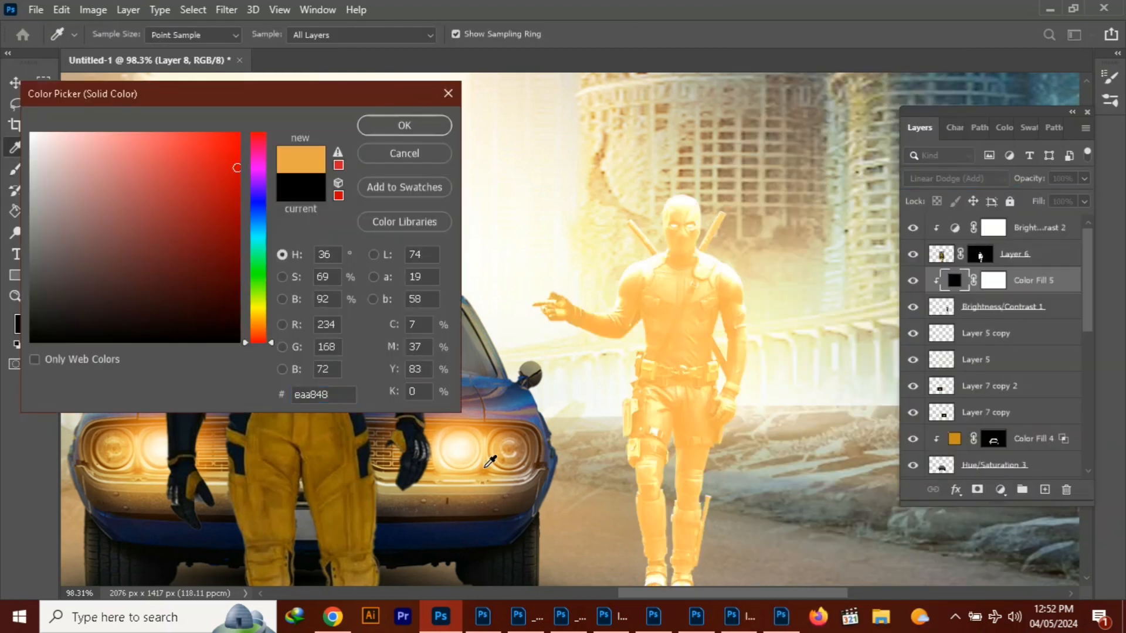
click(405, 125)
Split the new color fill's Blend If underlying-layer black slider to 0 / 33
click(957, 491)
click(973, 336)
drag(235, 343, 266, 346)
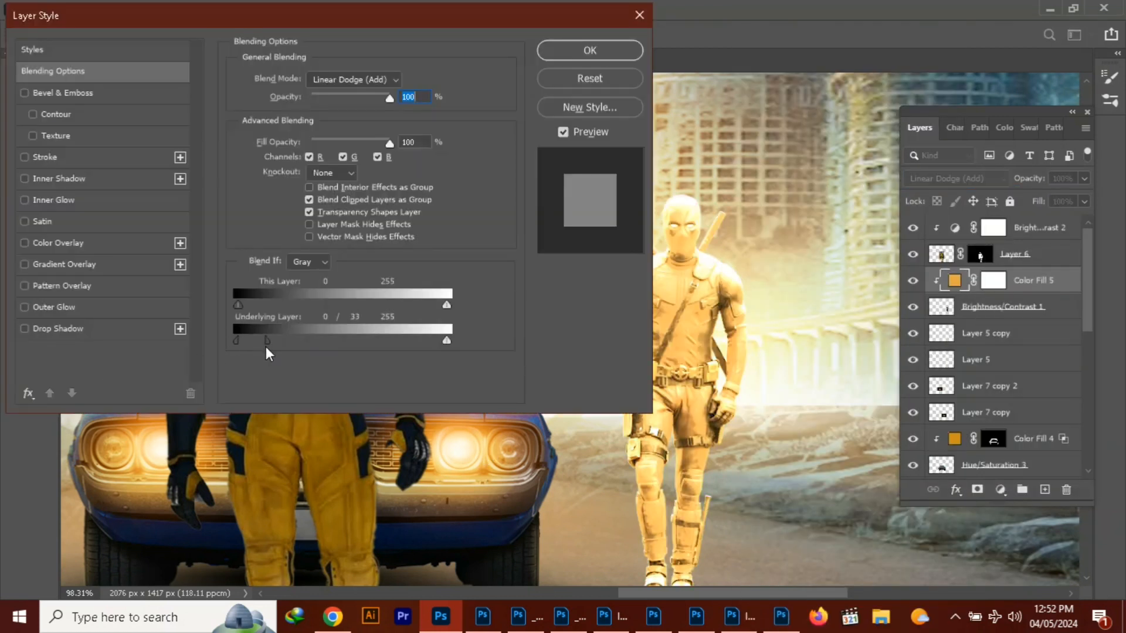
click(589, 51)
Fill the new Color Fill 5's mask with black and make white the painting color
click(992, 280)
click(17, 212)
click(129, 258)
click(44, 318)
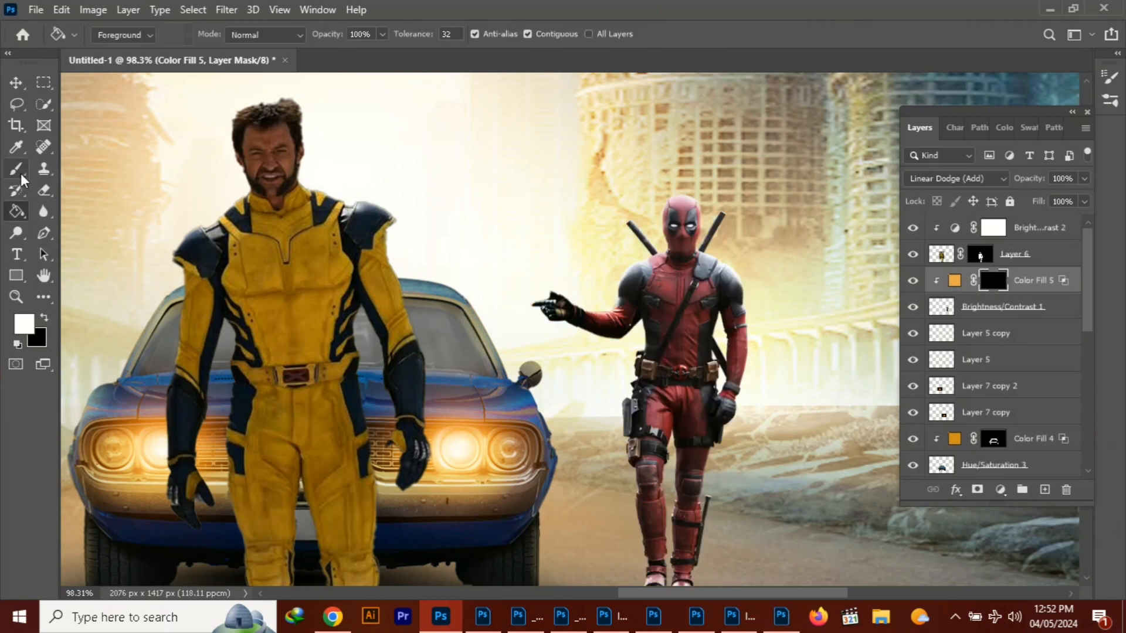
Paint white rim light with an 8 px brush along the red-suited figure's head, shoulder and pointing arm on Color Fill 5's mask
click(16, 169)
key(bracketleft)
key(bracketleft)
key(bracketleft)
key(bracketleft)
key(bracketleft)
key(bracketleft)
scroll(613, 245, up, 2)
scroll(613, 244, up, 3)
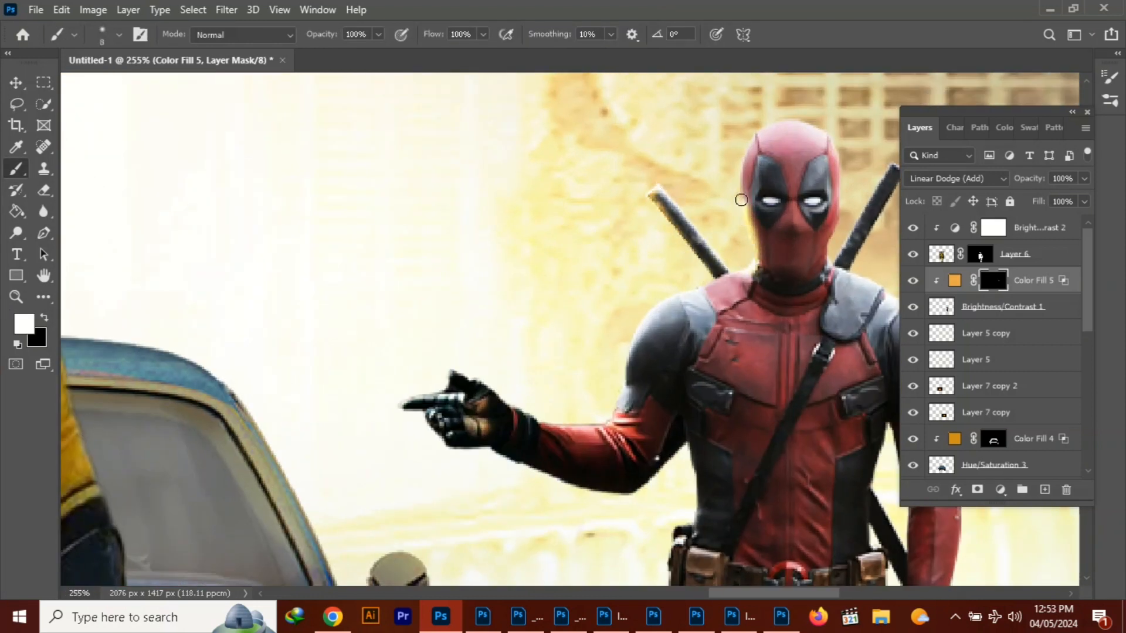
drag(756, 139, 828, 144)
mouse_move(753, 262)
mouse_down()
mouse_move(676, 299)
mouse_move(607, 421)
mouse_move(529, 419)
mouse_move(496, 401)
mouse_up()
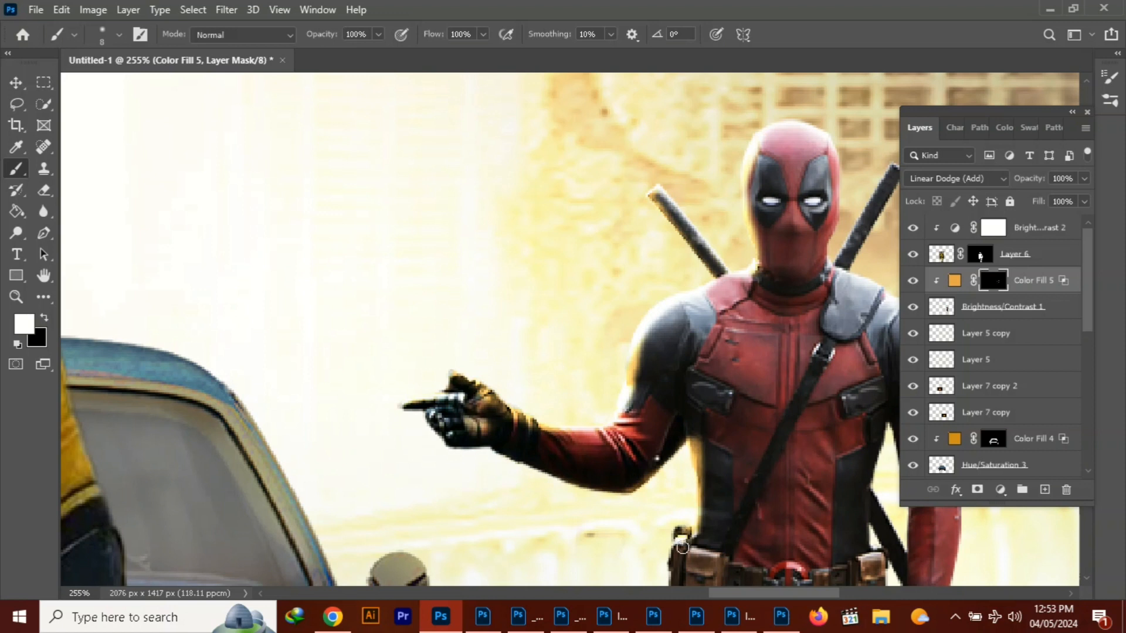
Continue the white rim light on the mask down the red-suited figure's car-facing torso, holster, legs and shoes
scroll(689, 505, down, 5)
mouse_move(612, 309)
mouse_down()
mouse_move(596, 434)
mouse_move(618, 557)
mouse_up()
scroll(618, 557, down, 5)
mouse_move(650, 208)
mouse_down()
mouse_move(642, 278)
mouse_move(671, 454)
mouse_move(661, 495)
mouse_up()
scroll(772, 359, up, 4)
drag(666, 319, 662, 530)
scroll(661, 530, down, 5)
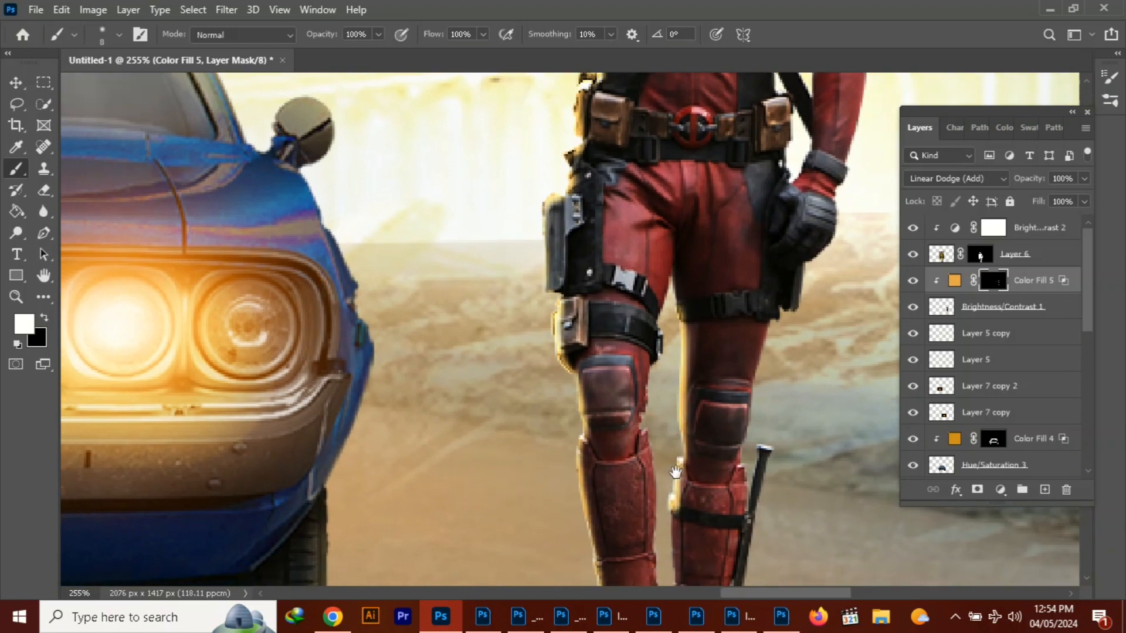
drag(681, 237, 684, 450)
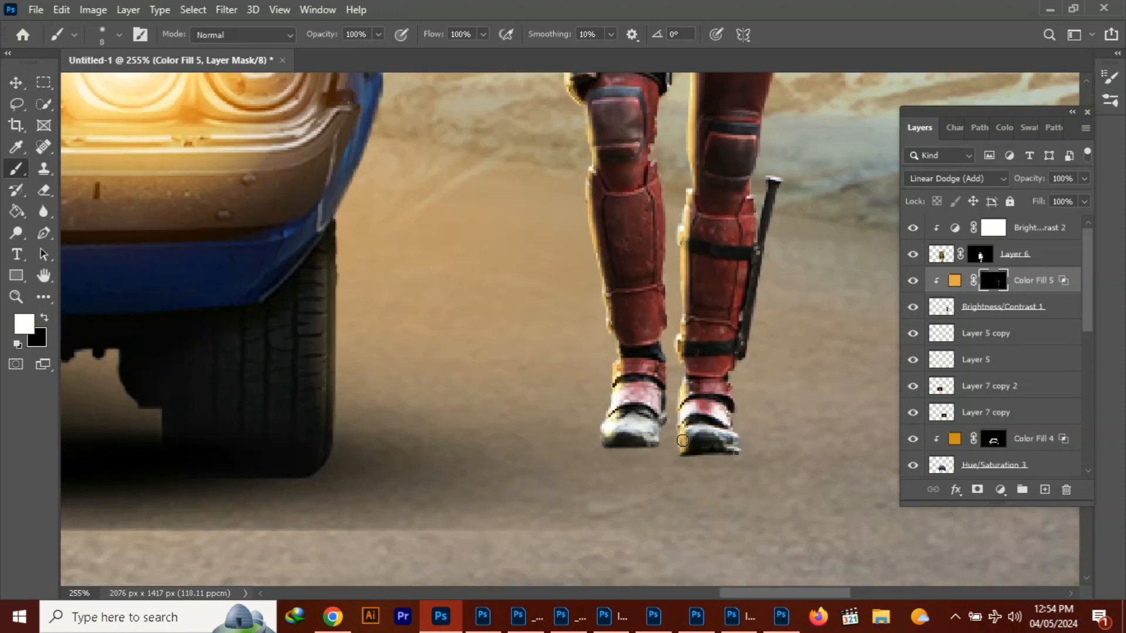
Paint white rim light on Color Fill 5's mask along the red-suited figure's thighs, knees and shins on the side away from the car
scroll(645, 305, up, 4)
drag(623, 249, 631, 436)
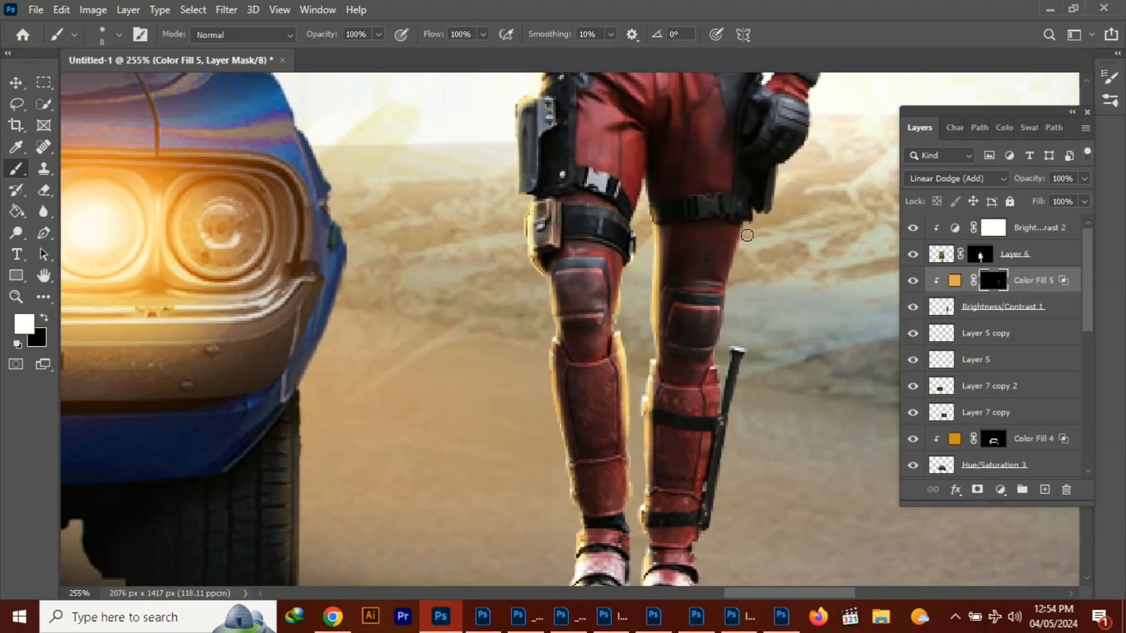
mouse_move(747, 235)
mouse_down()
mouse_move(698, 577)
mouse_move(684, 366)
mouse_move(688, 406)
mouse_up()
drag(718, 417, 675, 562)
drag(692, 117, 569, 563)
Try painting rim light along the sword handle behind the red-suited figure's shoulder, and undo the strokes
drag(587, 129, 535, 222)
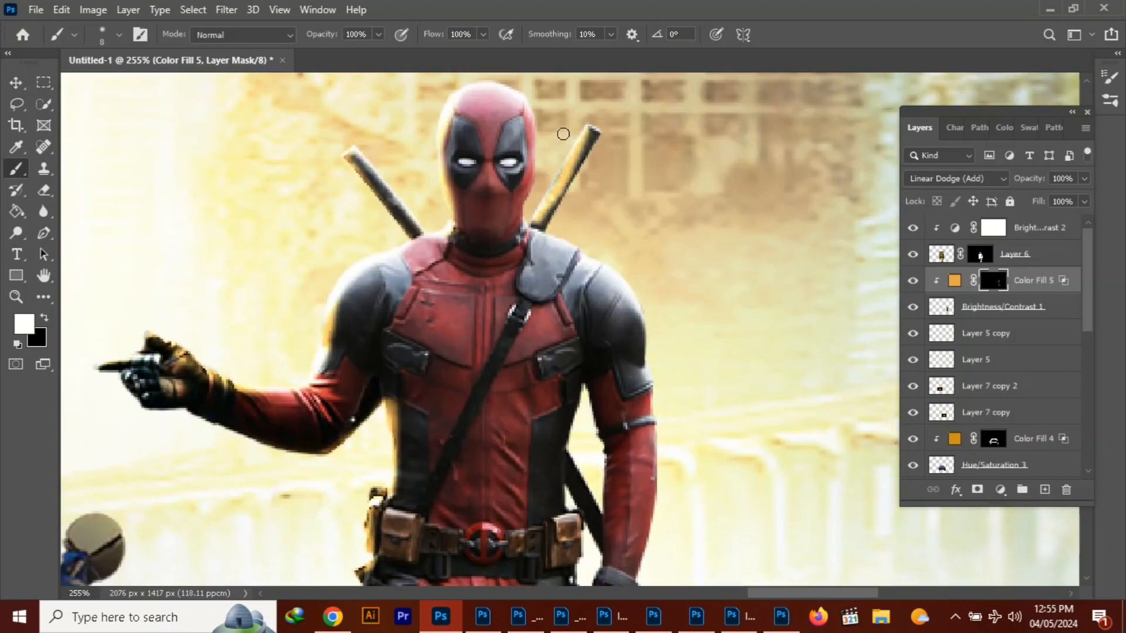
key(ctrl+z)
drag(536, 168, 525, 219)
key(ctrl+z)
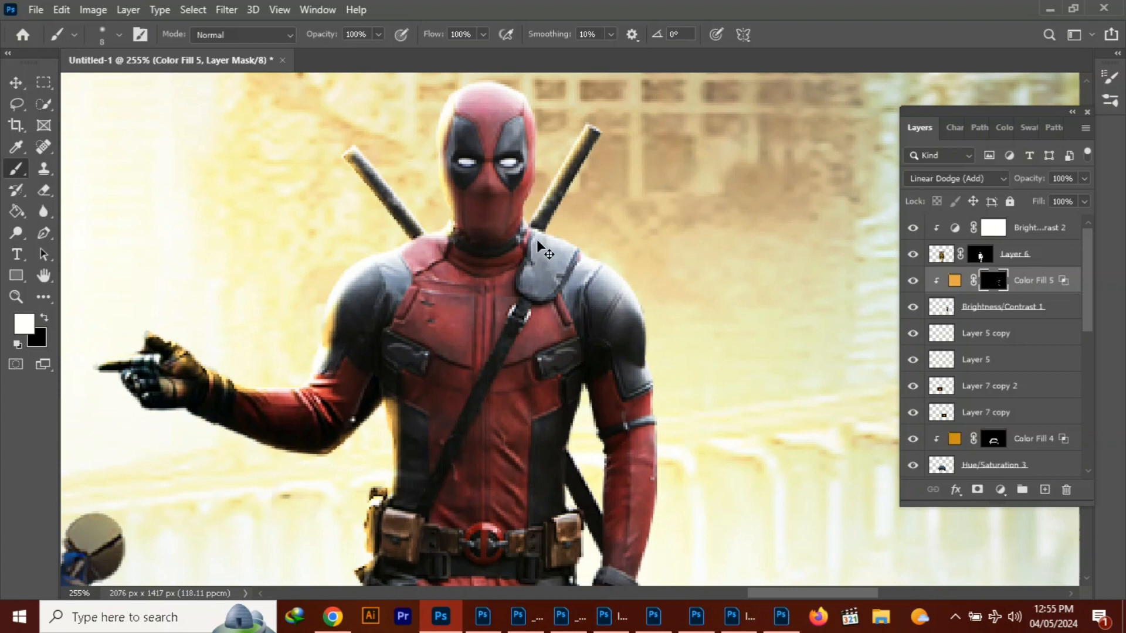
Paint white rim light on Color Fill 5's mask along the red-suited figure's lowered arm, back strap and gloved hand
drag(622, 284, 653, 449)
drag(586, 390, 606, 453)
mouse_move(583, 390)
mouse_down()
mouse_move(567, 461)
mouse_move(605, 515)
mouse_up()
mouse_move(563, 474)
mouse_down()
mouse_move(562, 432)
mouse_move(560, 275)
mouse_up()
mouse_move(563, 294)
mouse_down()
mouse_move(579, 345)
mouse_move(574, 405)
mouse_up()
drag(602, 369, 581, 407)
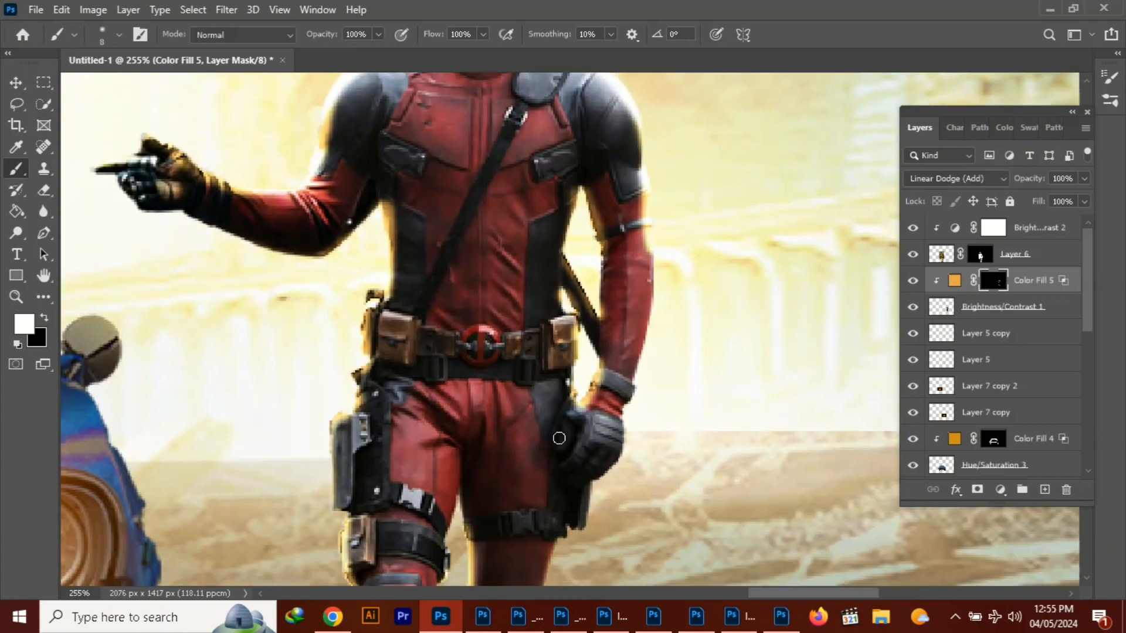
Duplicate the red-suited figure's Brightness/Contrast 1 layer and turn the copy upside down
scroll(990, 334, down, 3)
scroll(649, 281, down, 8)
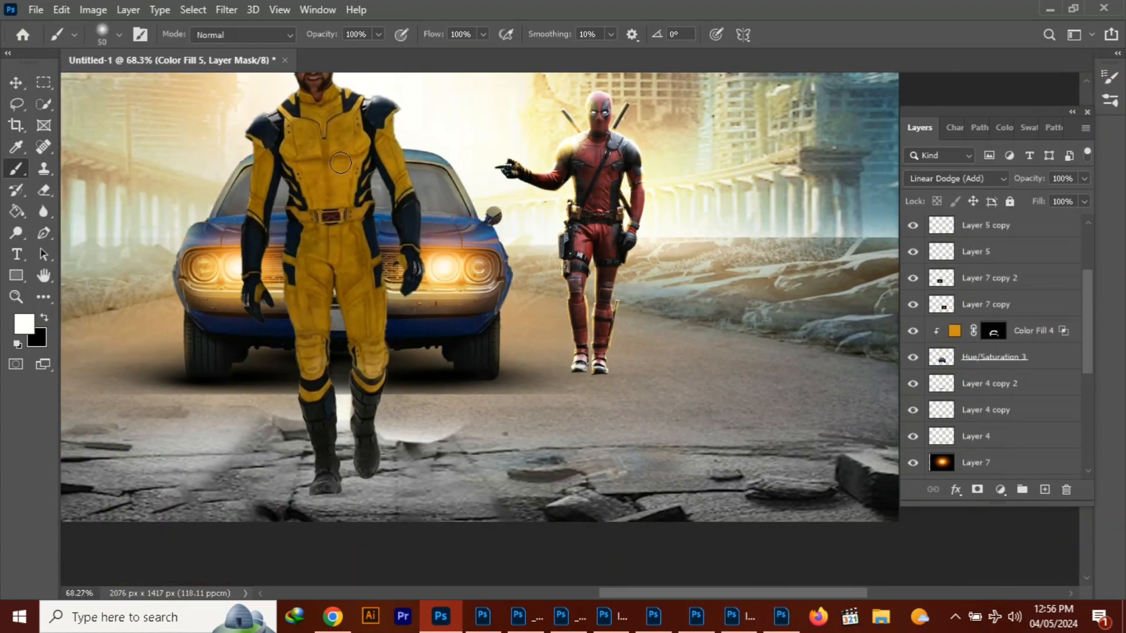
scroll(996, 305, up, 5)
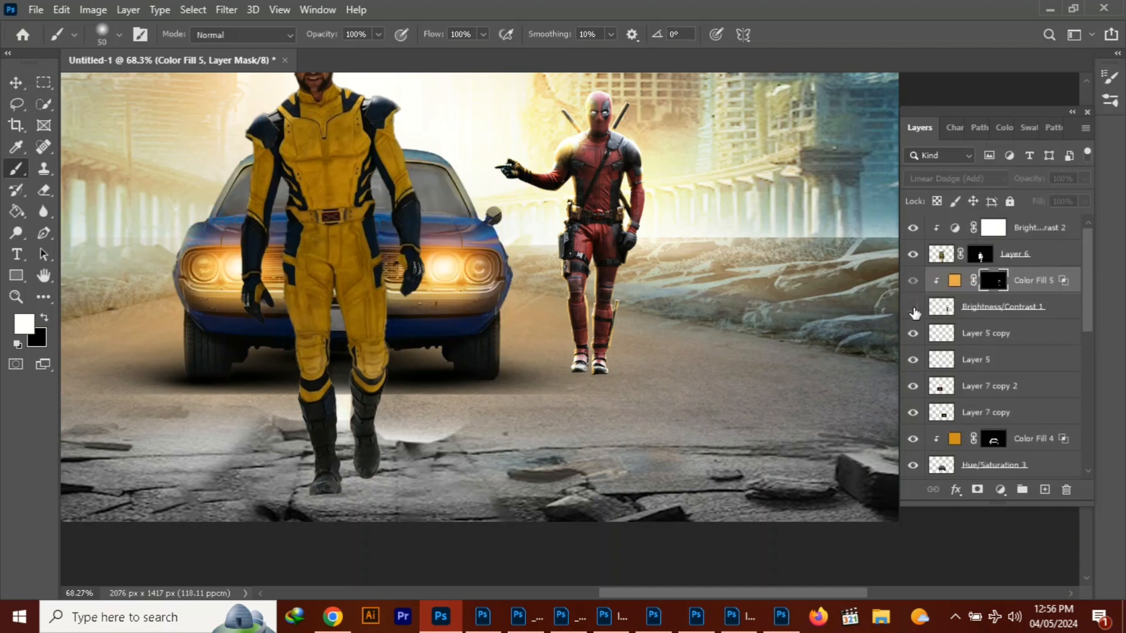
click(996, 306)
key(ctrl+j)
key(ctrl+t)
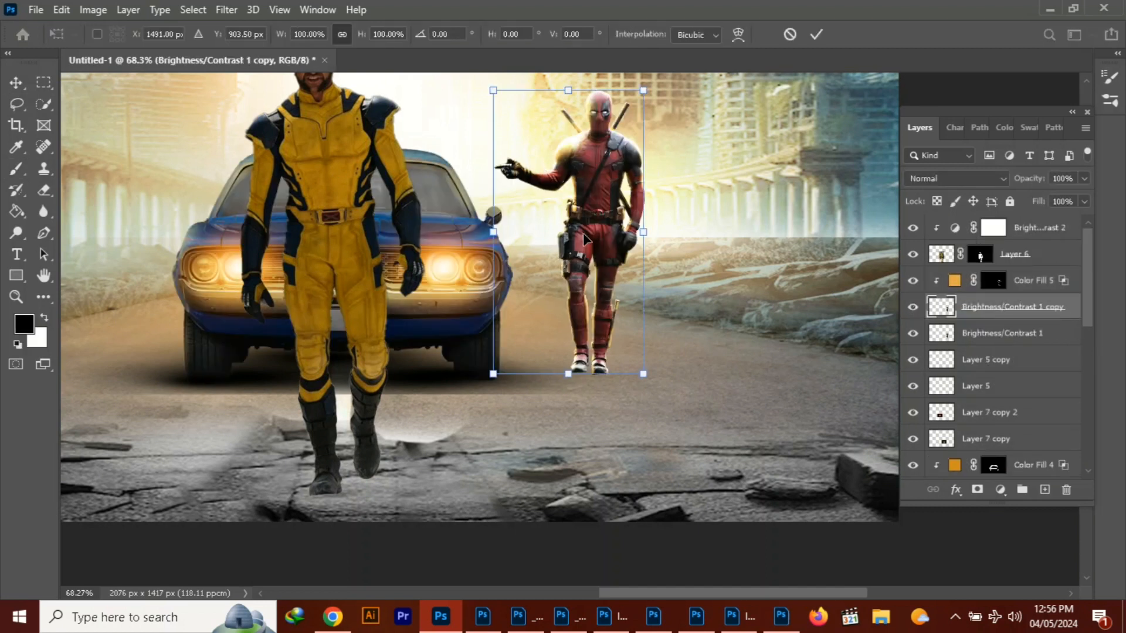
right_click(584, 234)
click(622, 465)
Move the copy below the red-suited figure's feet and skew it into a slanted shadow shape about 71% wide and 29% high
drag(546, 280, 590, 458)
drag(687, 551, 629, 436)
drag(584, 269, 597, 368)
drag(584, 440, 698, 439)
drag(694, 402, 706, 392)
drag(636, 428, 626, 430)
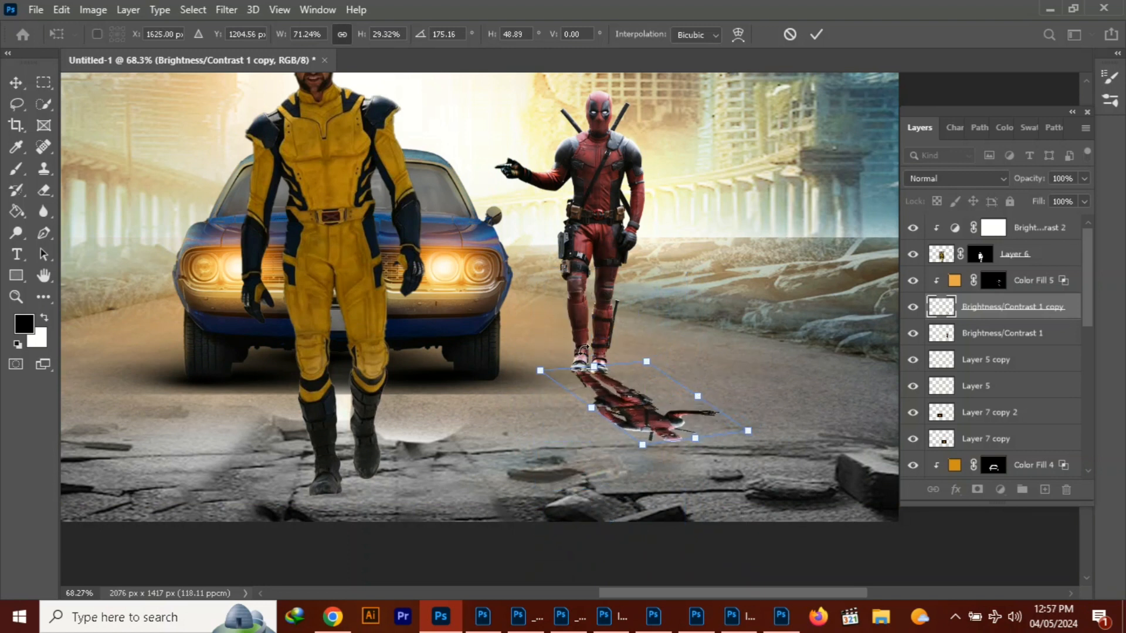
Reshape the copy to about 85% width and 25% height at the figure's feet, and place it beneath the Brightness/Contrast 1 layer
drag(593, 366, 594, 370)
drag(695, 438, 741, 446)
drag(691, 432, 689, 428)
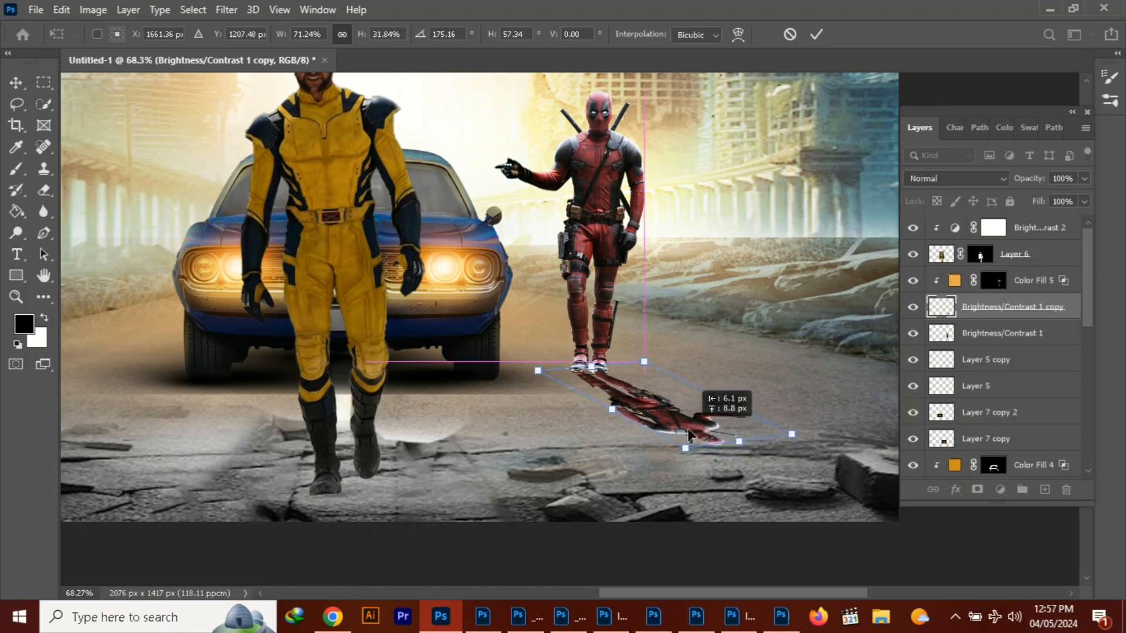
drag(537, 371, 534, 363)
drag(644, 362, 661, 376)
drag(628, 394, 619, 392)
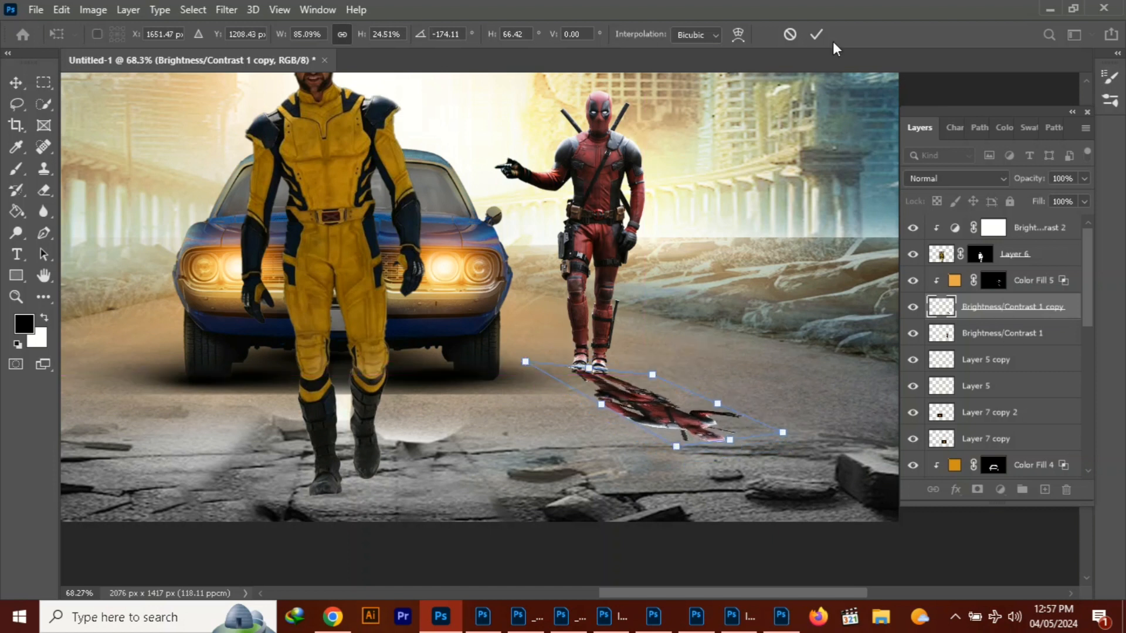
click(816, 34)
key(ctrl+bracketleft)
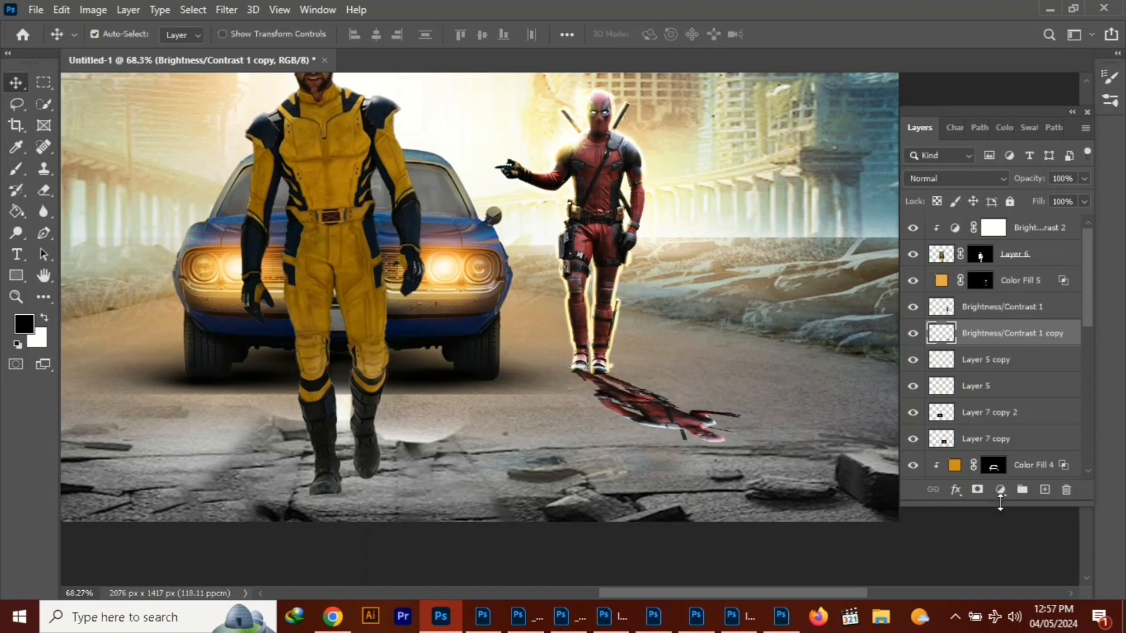
Turn the shadow copy solid black with a clipped Hue/Saturation adjustment that lowers lightness and saturation, and merge the two layers
click(1000, 489)
click(1032, 333)
drag(135, 351, 36, 349)
drag(136, 320, 38, 318)
click(251, 154)
ctrl+click(1022, 362)
right_click(1019, 362)
click(837, 488)
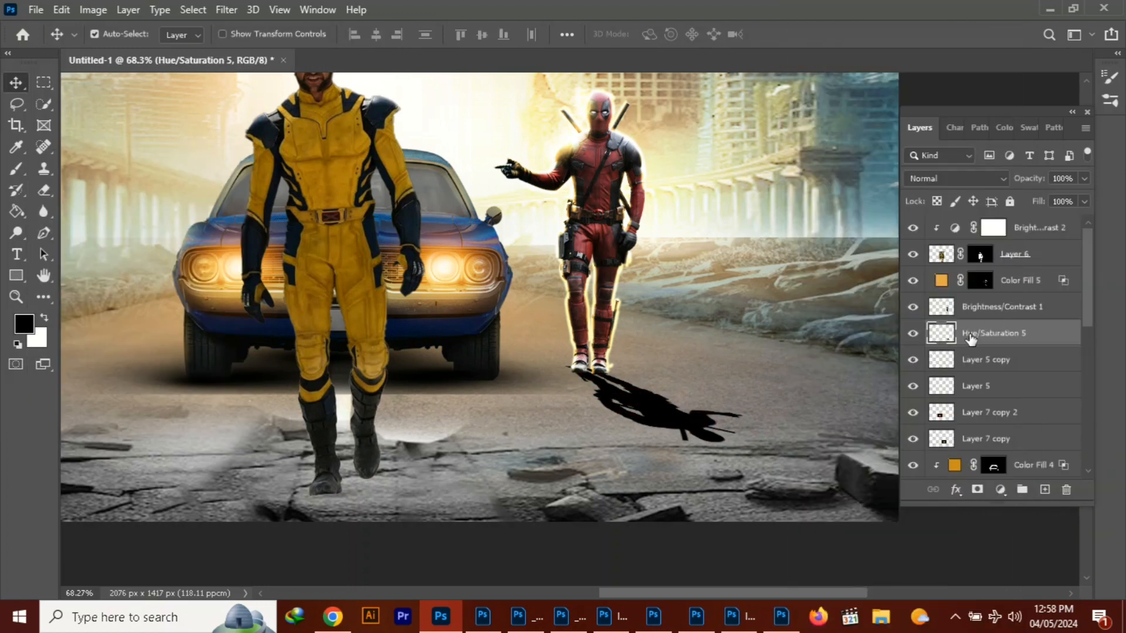
Apply a 4.2 px Gaussian Blur to the red-suited figure's shadow and lower the shadow layer's opacity
click(226, 10)
mouse_move(247, 192)
click(475, 259)
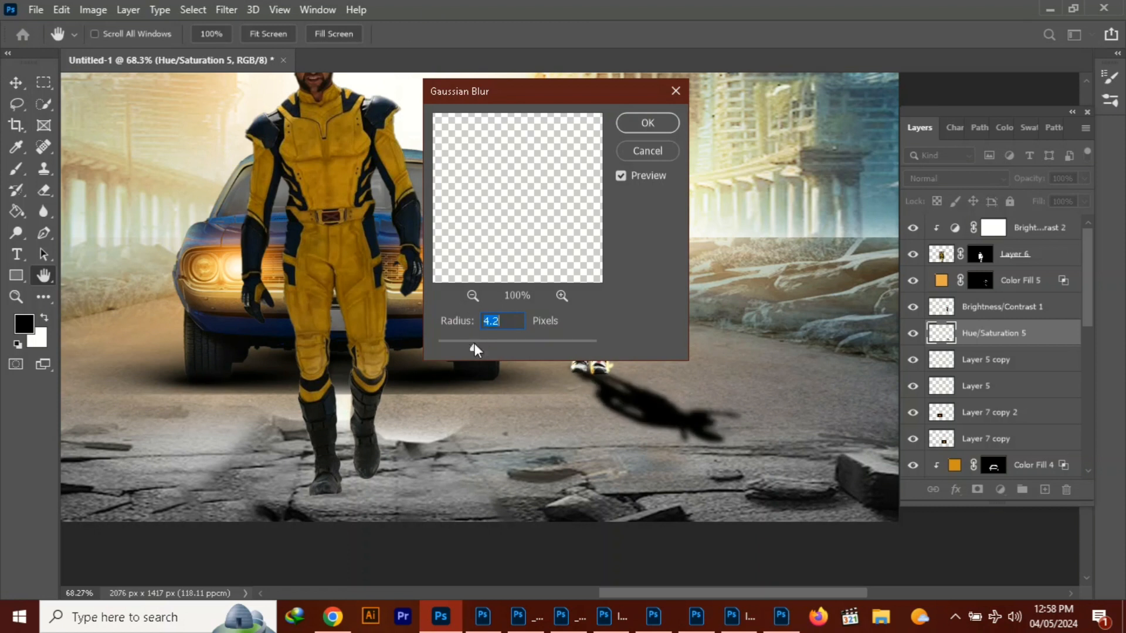
key(Return)
drag(1088, 180, 1047, 201)
Try erasing rim light on Color Fill 5's mask with a 50 px black brush and set the layer's opacity to 59%
click(978, 286)
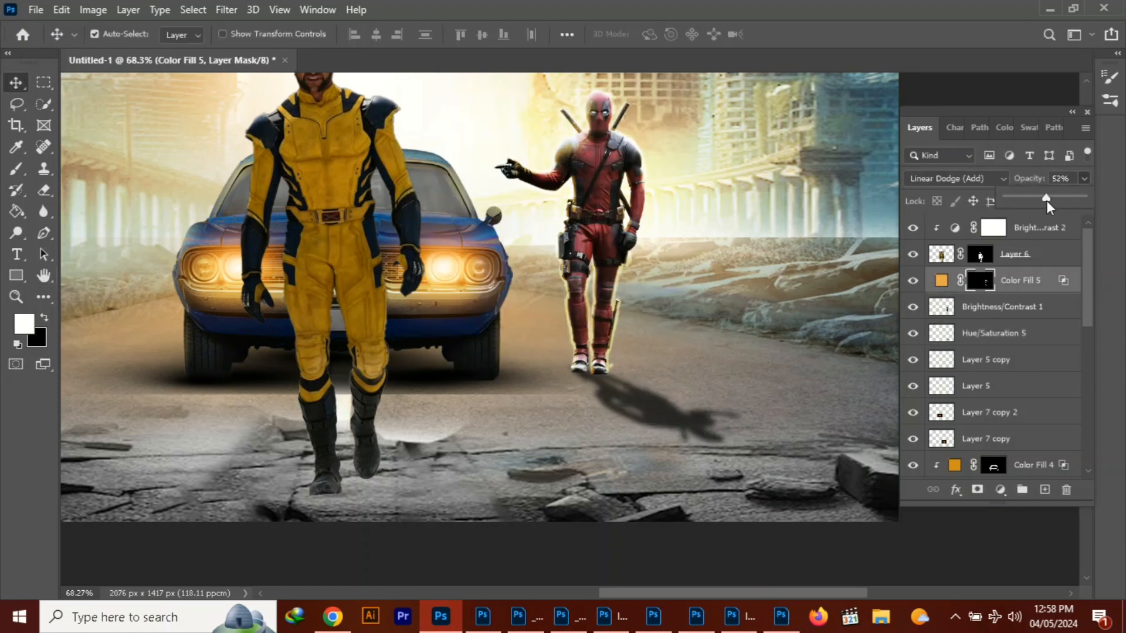
click(44, 318)
key(e)
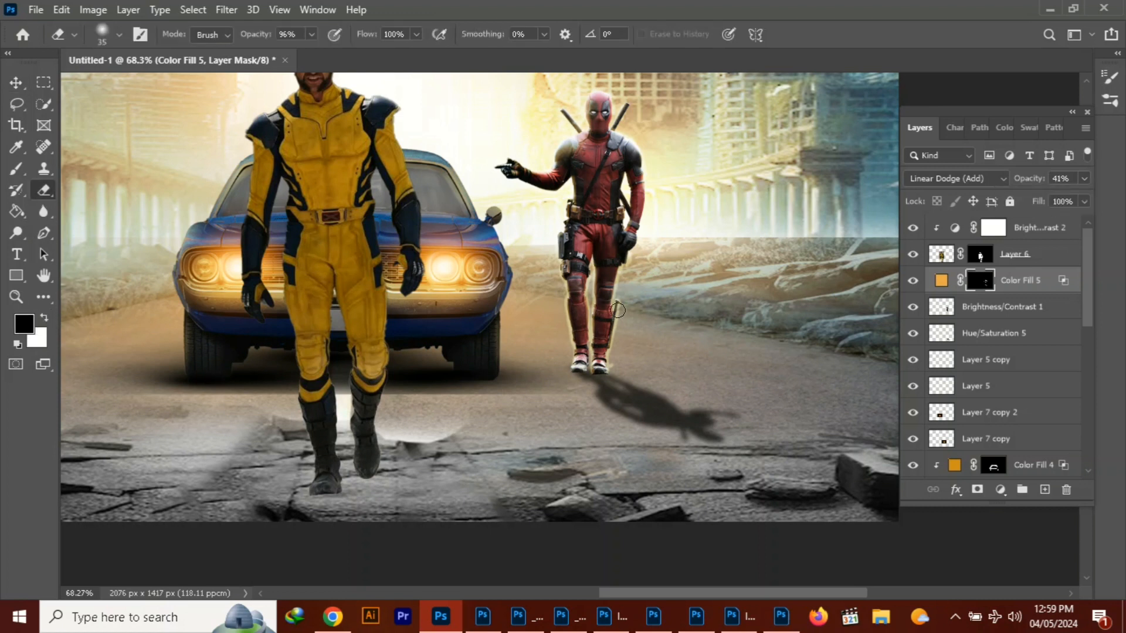
click(940, 281)
key(b)
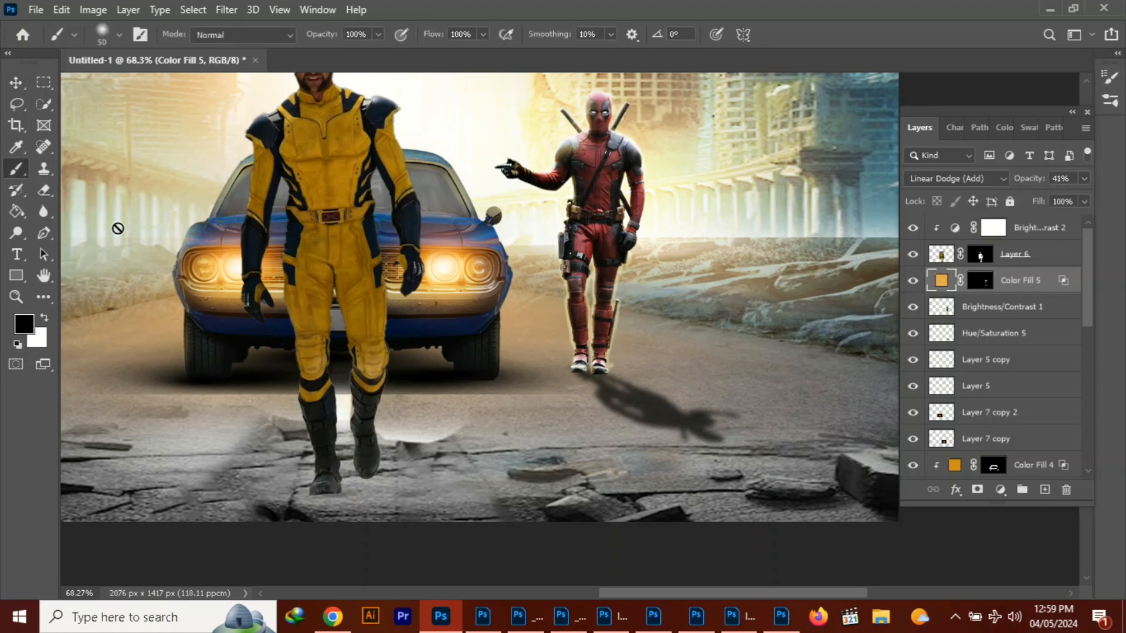
click(978, 281)
mouse_move(563, 257)
mouse_down()
mouse_move(575, 356)
mouse_move(612, 346)
mouse_up()
key(ctrl+z)
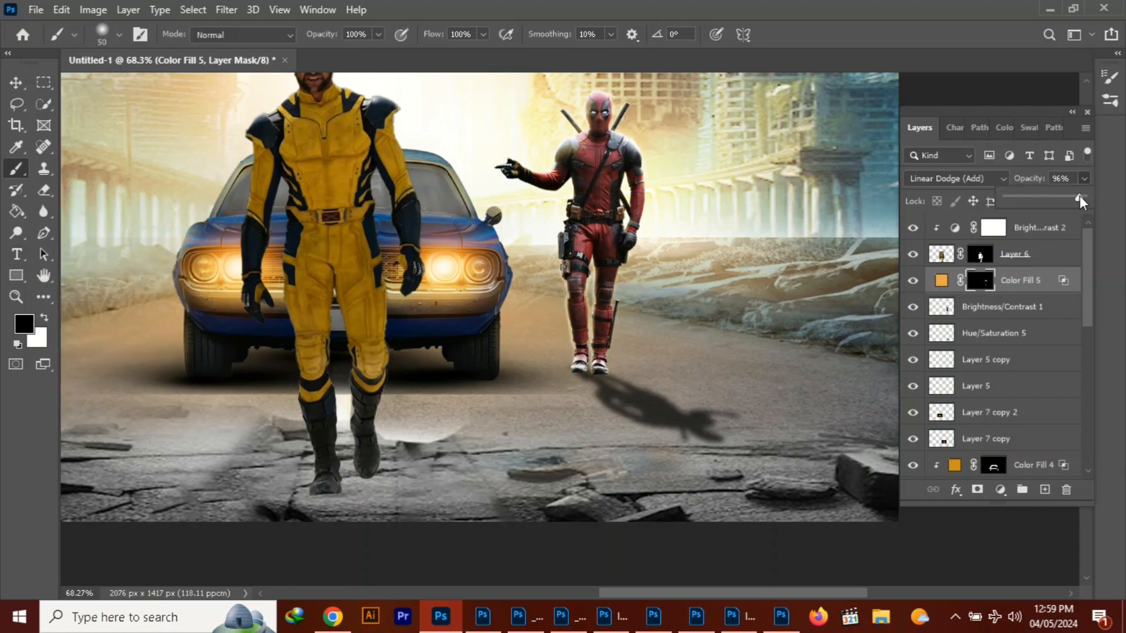
drag(1078, 196, 1052, 201)
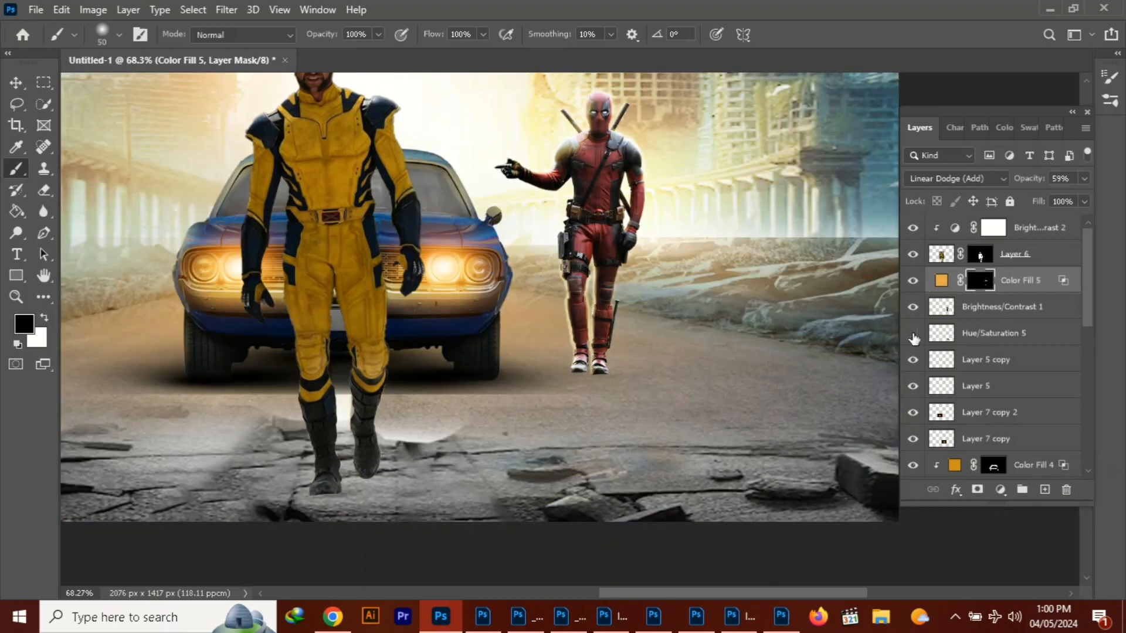
Delete the orange Color Fill 5 rim-light layer above the red-suited figure
click(944, 307)
click(913, 280)
click(913, 281)
click(1015, 281)
key(Delete)
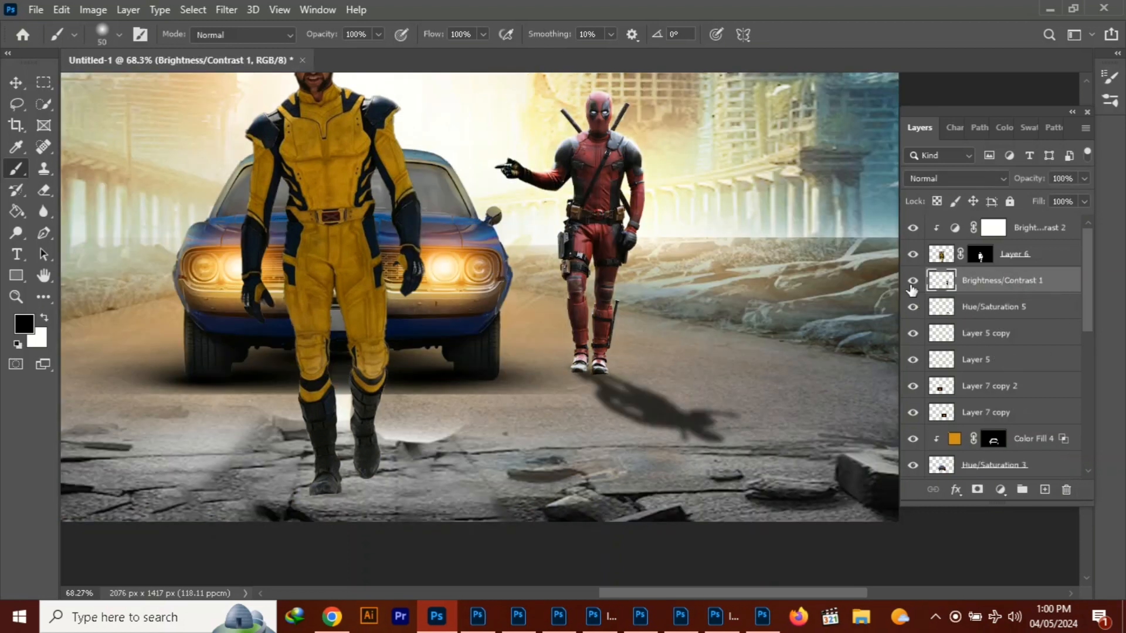
Add a new layer clipped to Brightness/Contrast 1 and set its blend mode to Linear Dodge (Add)
click(1045, 489)
right_click(993, 281)
click(938, 288)
click(979, 179)
click(956, 341)
Add a Solid Color fill over the red-suited figure in pale yellow f3eba6, sampled from the glowing background
click(1000, 490)
click(1021, 201)
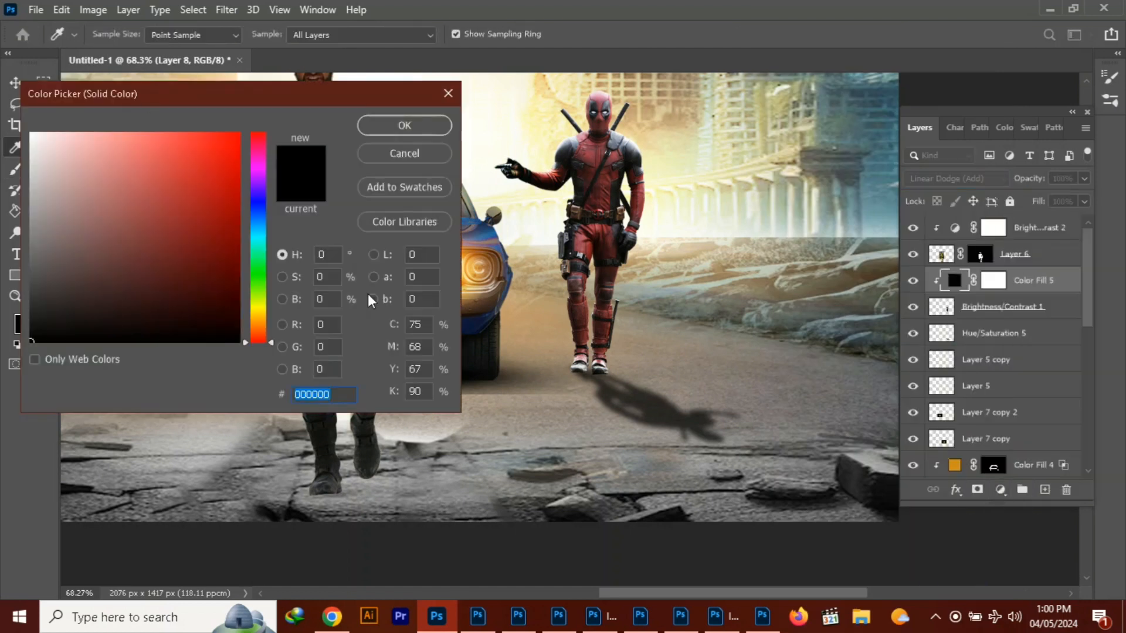
click(476, 292)
click(538, 143)
click(526, 218)
click(527, 206)
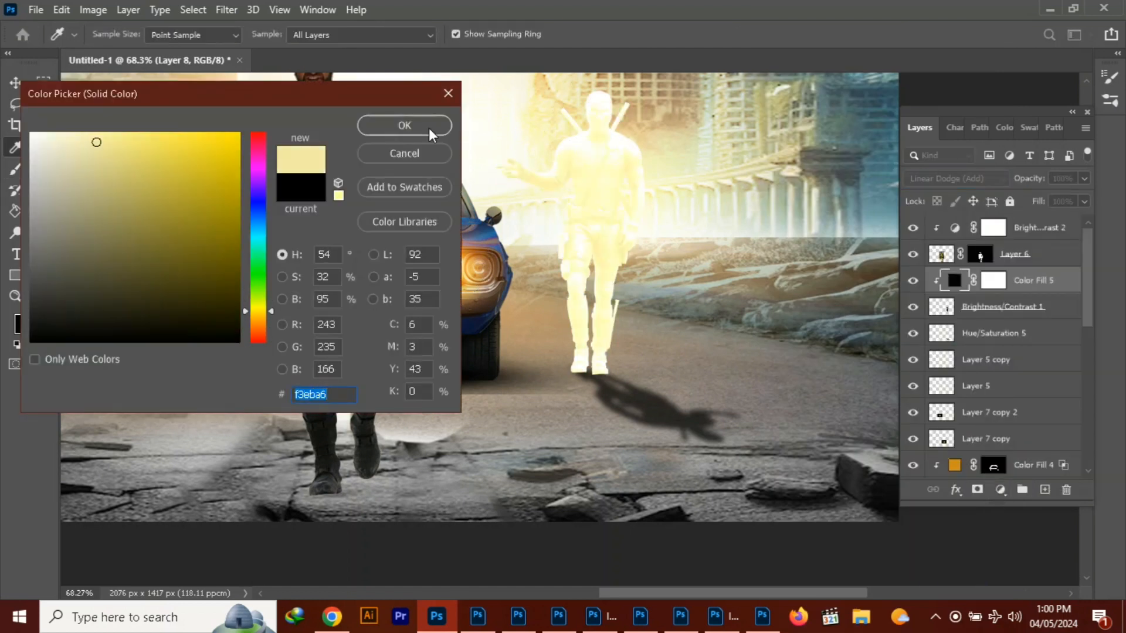
click(429, 130)
Set the pale yellow fill's Blend If underlying-layer black slider to 37 and pull its black end back toward 0
click(955, 490)
click(977, 330)
drag(234, 341, 264, 343)
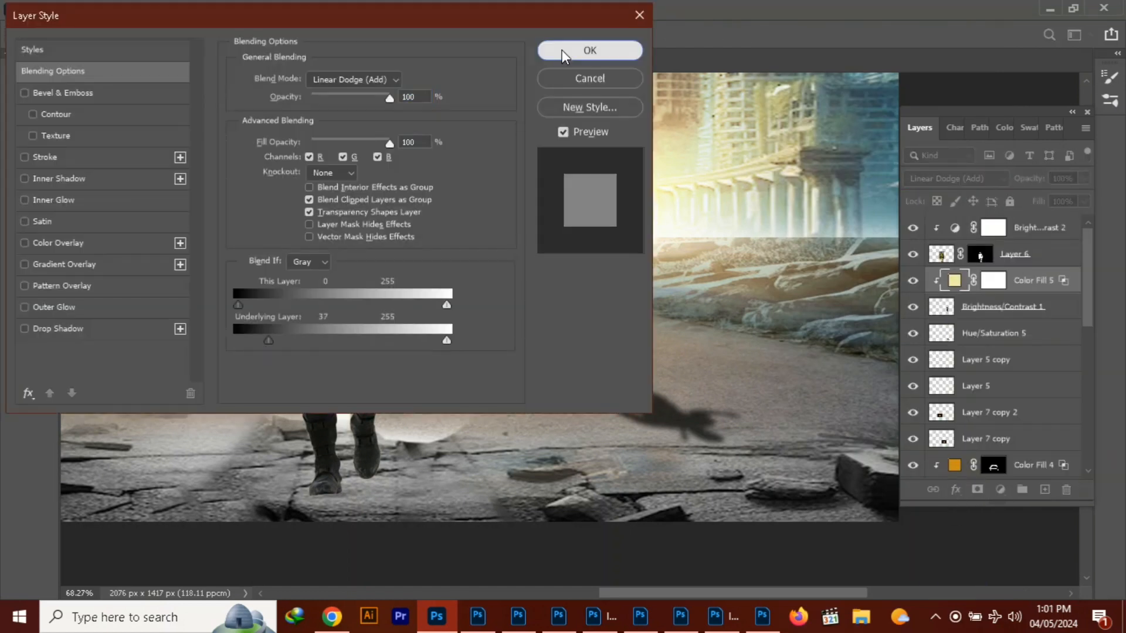
click(564, 51)
click(956, 490)
click(978, 333)
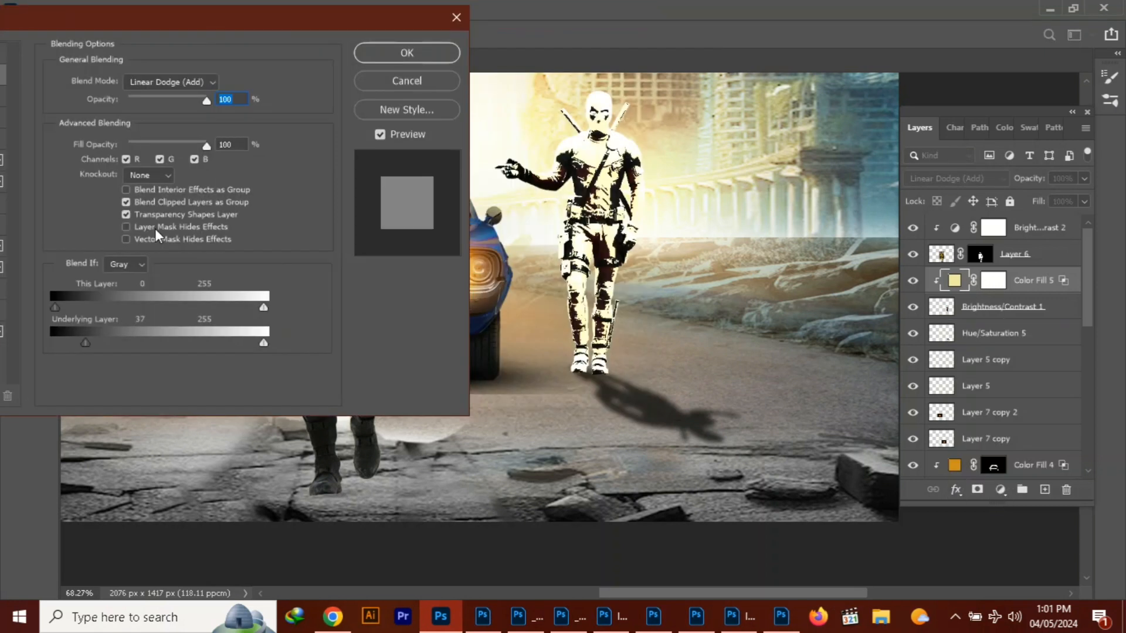
drag(88, 341, 53, 341)
click(407, 53)
Black out Color Fill 5's mask and paint white light with a 50 px brush along the red-suited figure's head, arms and legs
click(992, 280)
key(ctrl+i)
key(x)
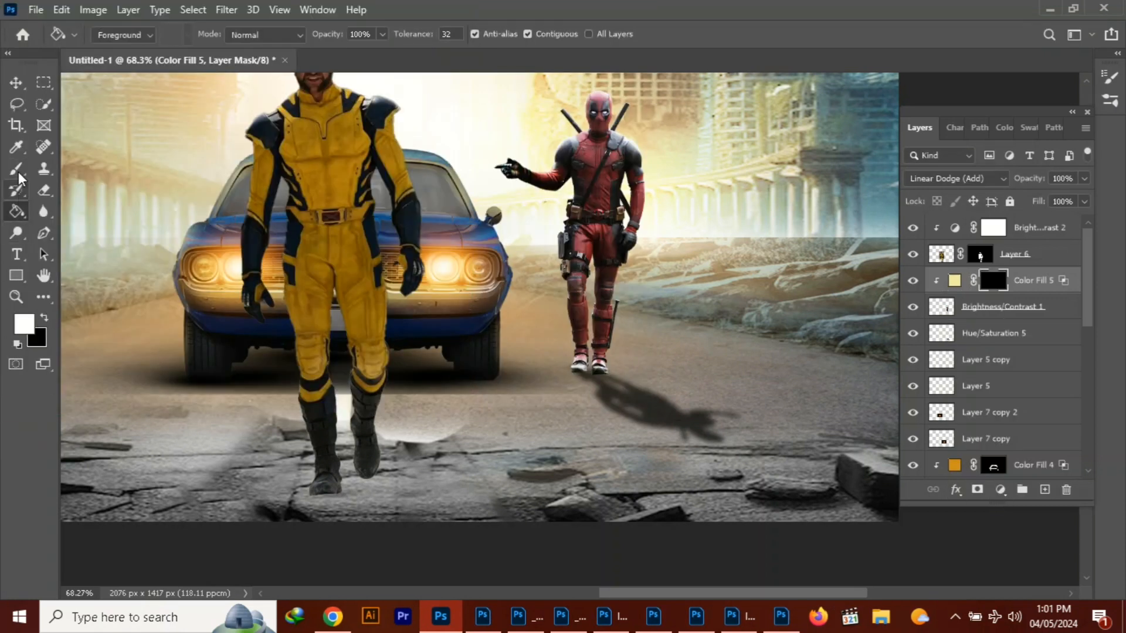
mouse_move(530, 153)
mouse_down()
mouse_move(578, 104)
mouse_move(527, 136)
mouse_move(557, 159)
mouse_move(594, 77)
mouse_up()
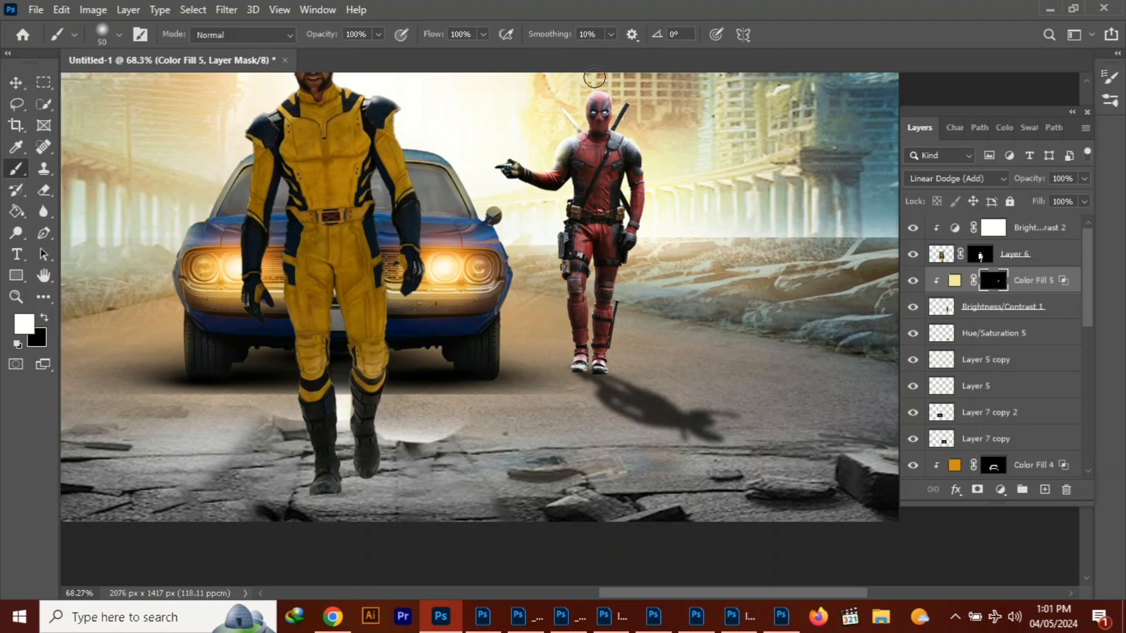
mouse_move(552, 159)
mouse_down()
mouse_move(564, 208)
mouse_move(556, 273)
mouse_up()
drag(655, 196, 615, 334)
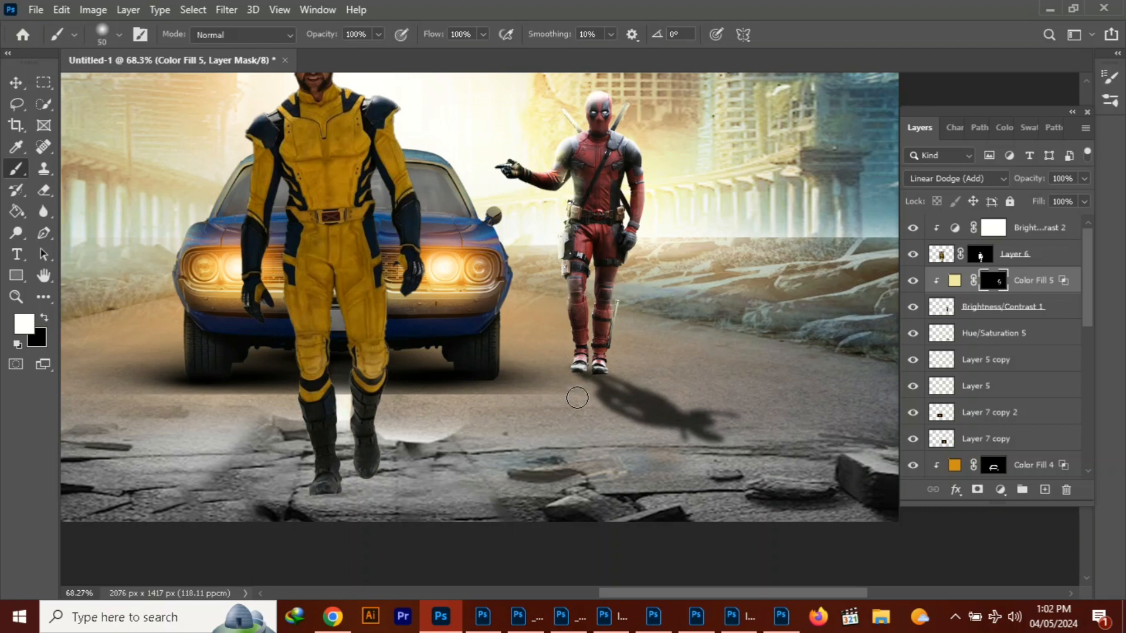
Move the yellow-suited figure slightly up the road
key(v)
scroll(246, 103, down, 3)
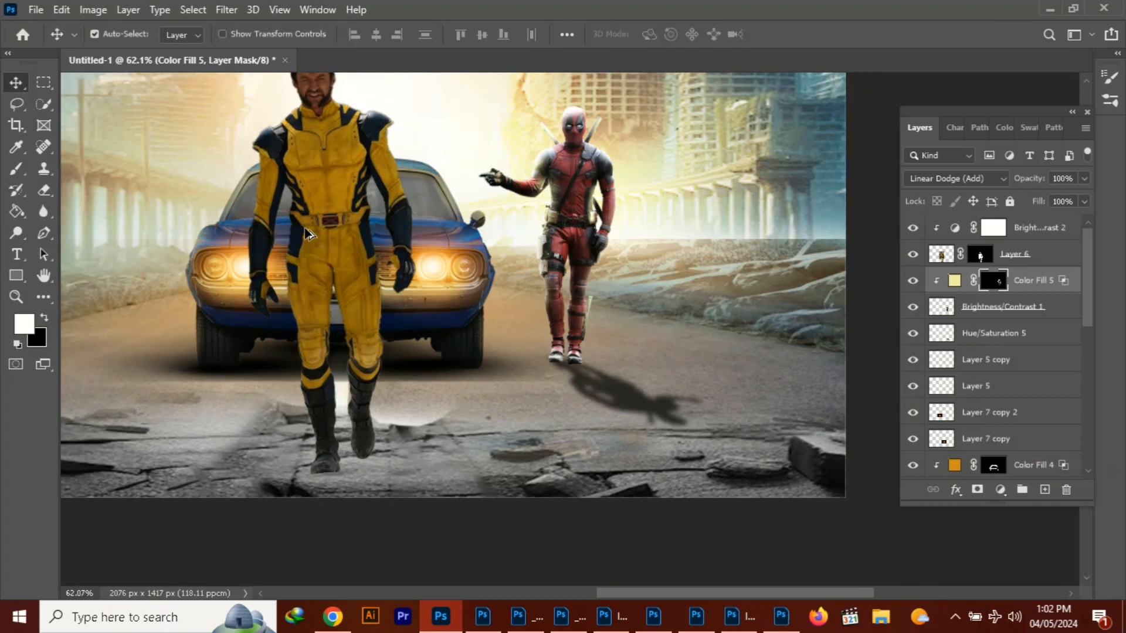
scroll(247, 102, down, 4)
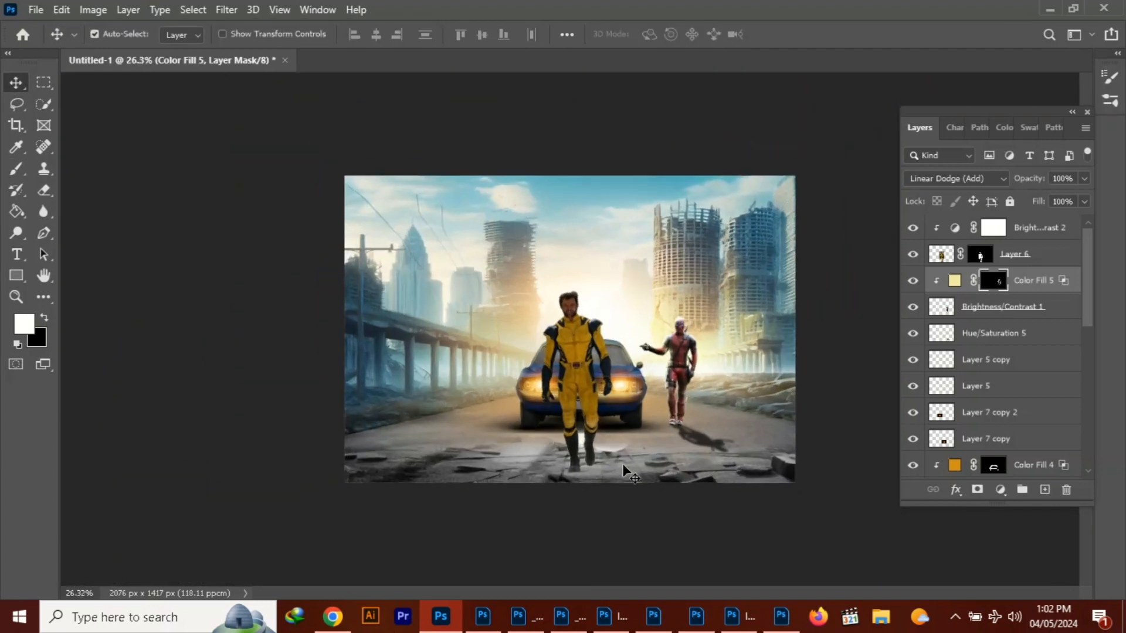
drag(576, 345, 577, 339)
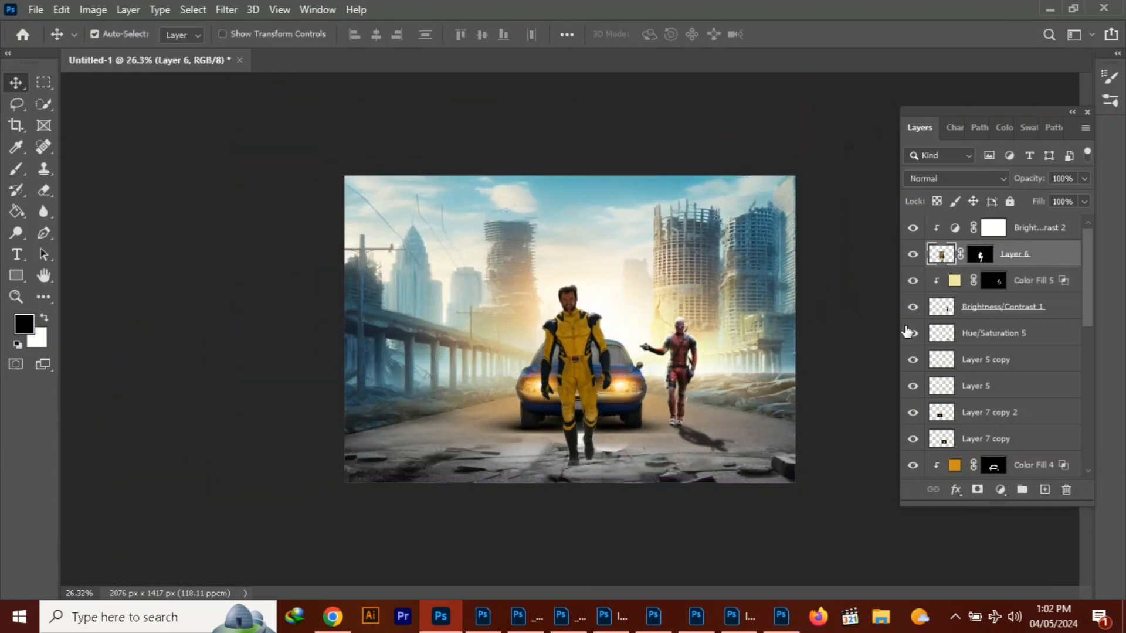
Merge the yellow-suited figure's Layer 6 with its clipped Brightness/Contrast 2 adjustment
click(984, 232)
ctrl+click(1030, 254)
right_click(1032, 254)
click(944, 437)
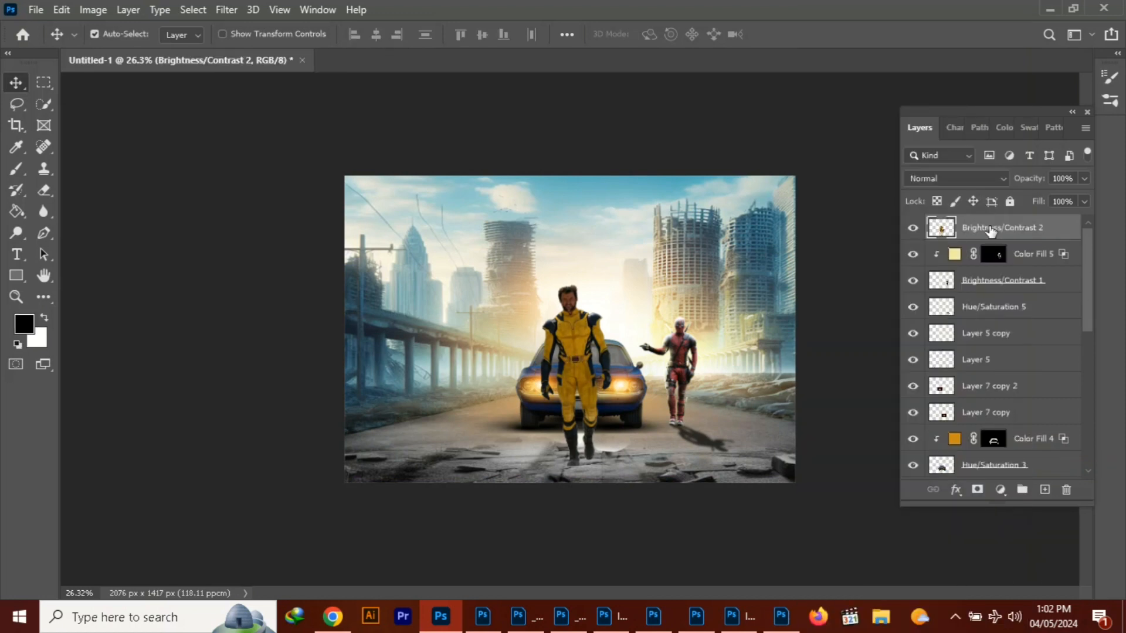
Duplicate the yellow-suited figure's merged layer and rotate the copy 180°
key(ctrl+j)
key(ctrl+t)
right_click(580, 369)
click(609, 370)
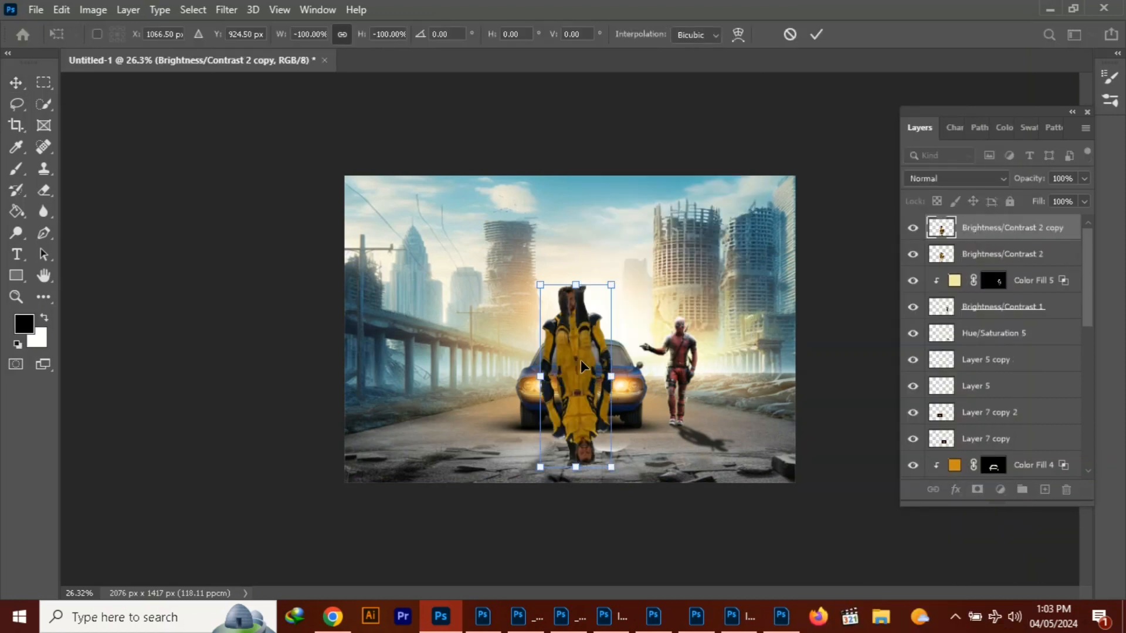
Position the upside-down copy beneath the yellow-suited figure's boots and place its layer below the original figure's layer
drag(586, 349, 578, 512)
scroll(587, 478, down, 2)
drag(581, 405, 581, 412)
drag(564, 462, 559, 463)
drag(595, 462, 593, 483)
key(Return)
scroll(592, 490, up, 2)
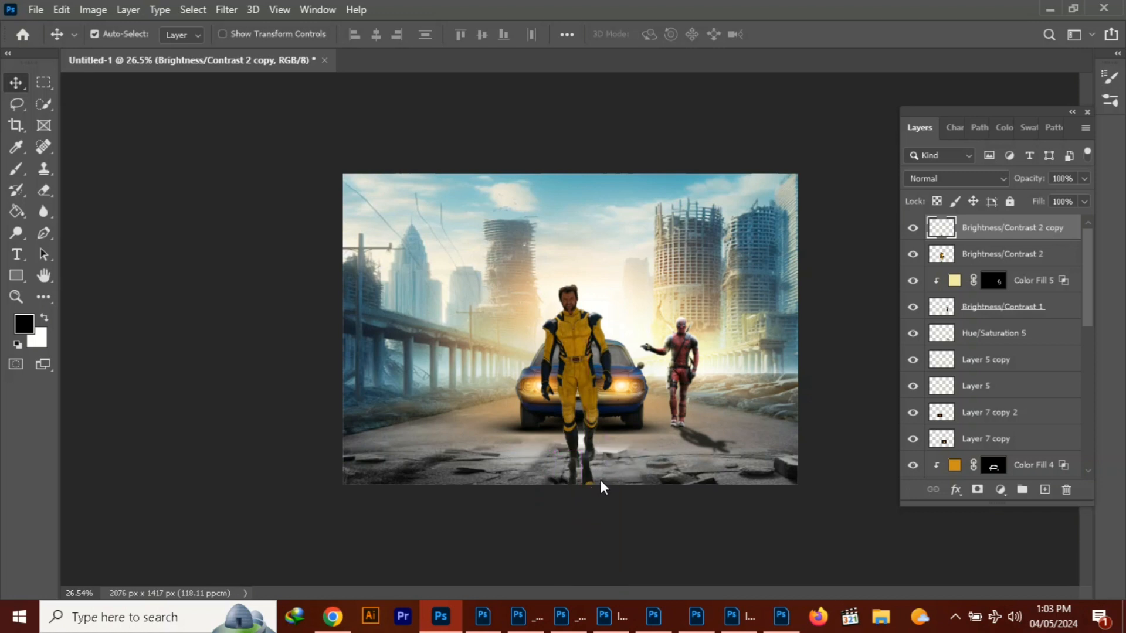
drag(1038, 240, 1037, 266)
click(588, 478)
click(1000, 490)
click(1028, 335)
click(133, 450)
drag(135, 352, 5, 355)
click(1066, 490)
click(490, 238)
Blacken the Brightness/Contrast 2 copy with a clipped Hue/Saturation adjustment and nudge the copy into line with the boots
click(1008, 254)
click(1000, 490)
click(1029, 335)
click(133, 450)
drag(595, 485, 596, 487)
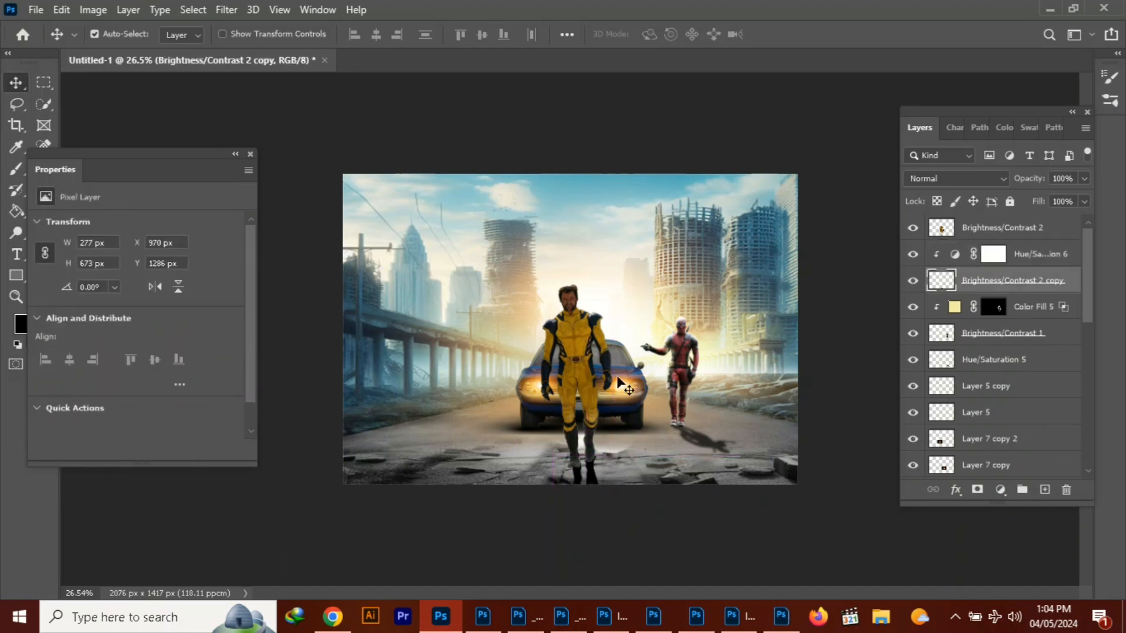
Merge the clipped Hue/Saturation adjustment with the Brightness/Contrast 2 copy layer
click(1022, 256)
ctrl+click(1022, 285)
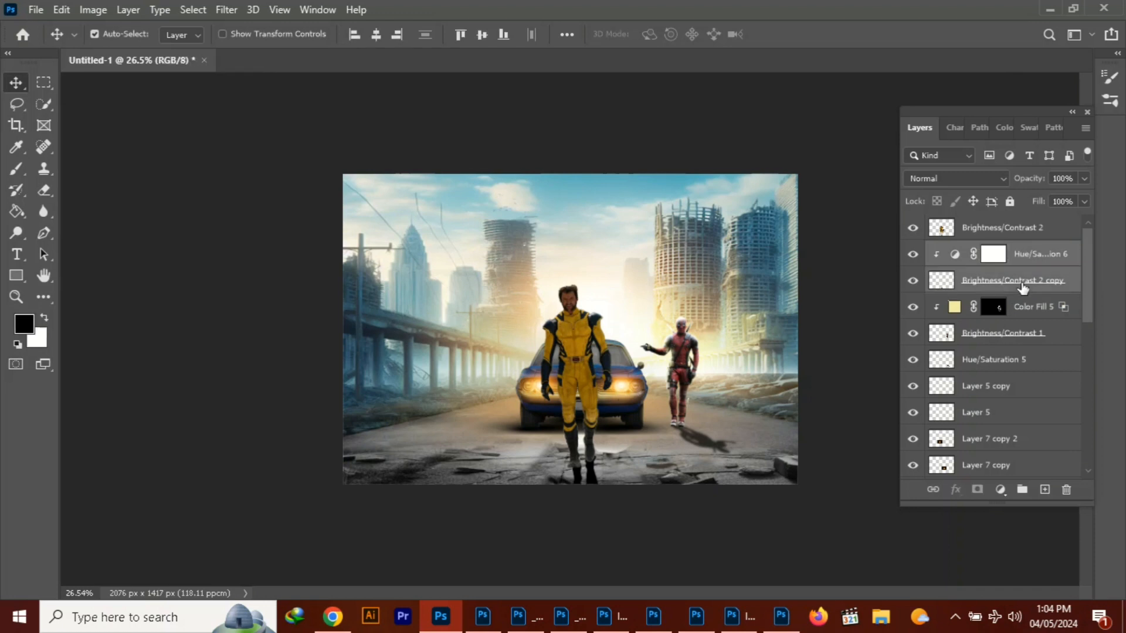
right_click(1013, 285)
click(913, 301)
Apply a Gaussian Blur with a 4.2-pixel radius to the merged Hue/Saturation 6 shadow layer
click(228, 10)
mouse_move(293, 199)
click(460, 259)
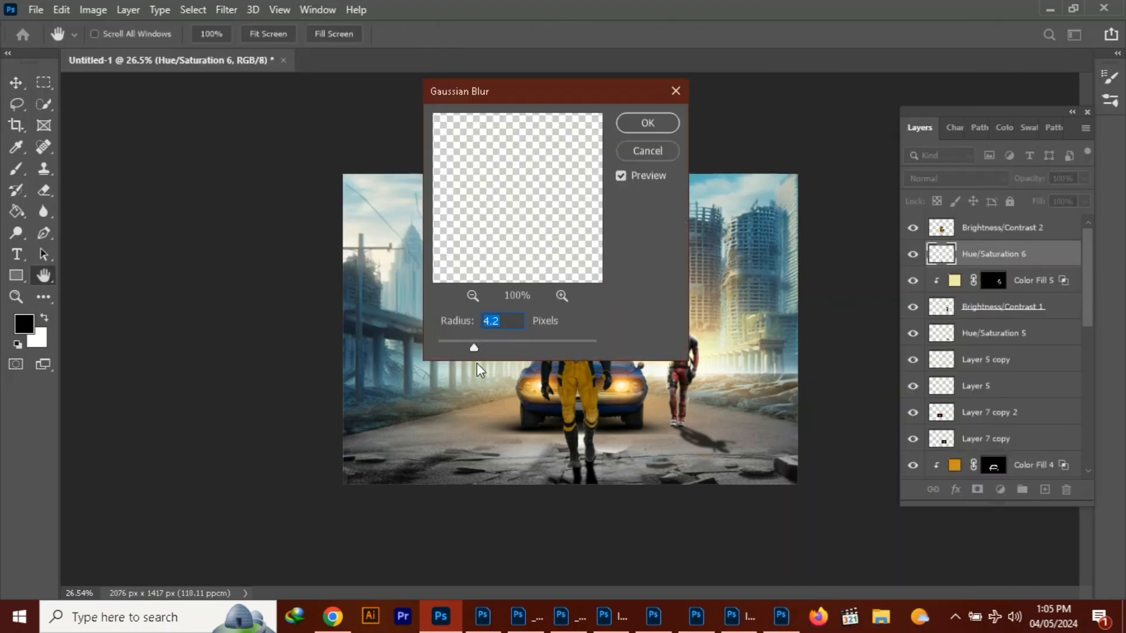
key(Return)
Add a new layer clipped to the yellow-suited figure and set its blend mode to Linear Dodge (Add)
click(1044, 489)
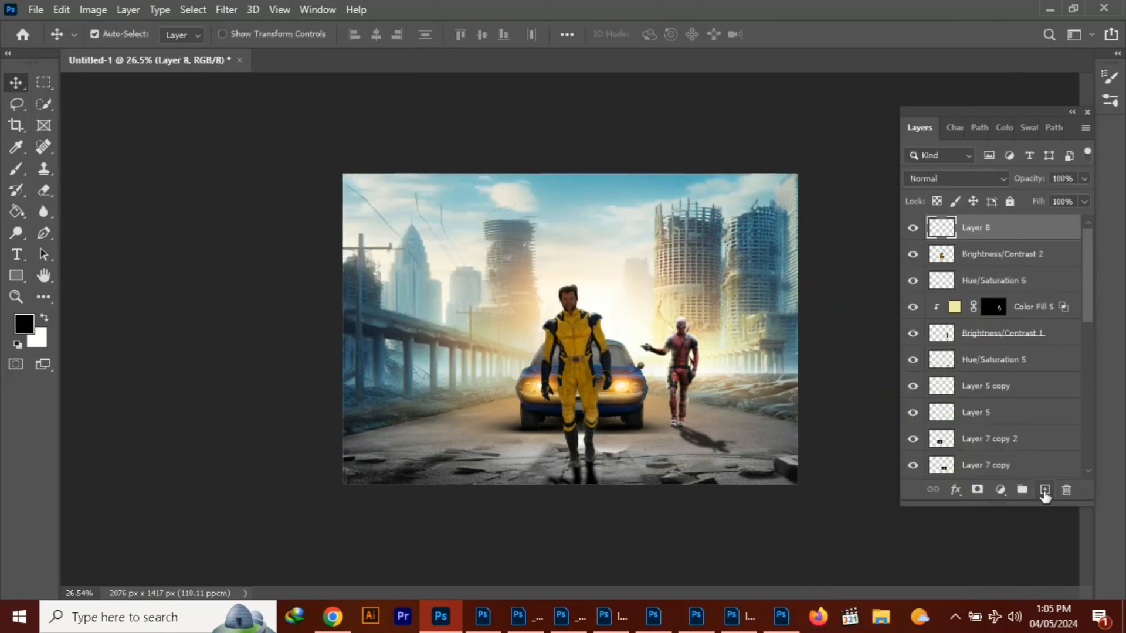
alt+click(989, 251)
click(956, 179)
click(942, 342)
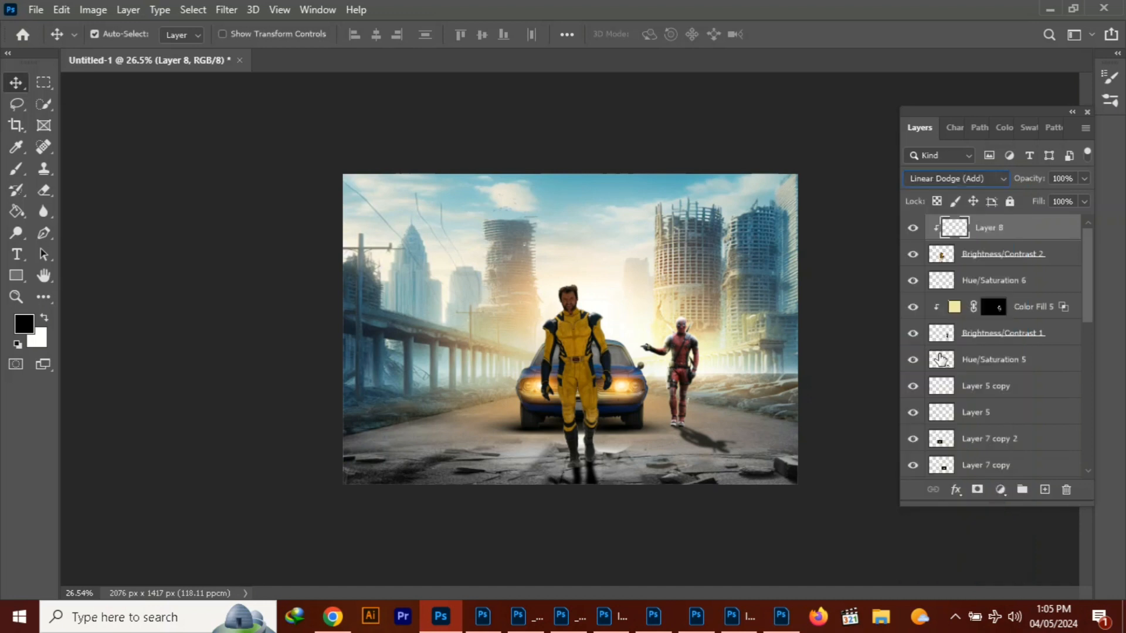
Turn the clipped layer over the yellow-suited figure into a dark orange Solid Color fill
click(1000, 490)
click(1014, 203)
click(532, 385)
click(207, 197)
click(385, 128)
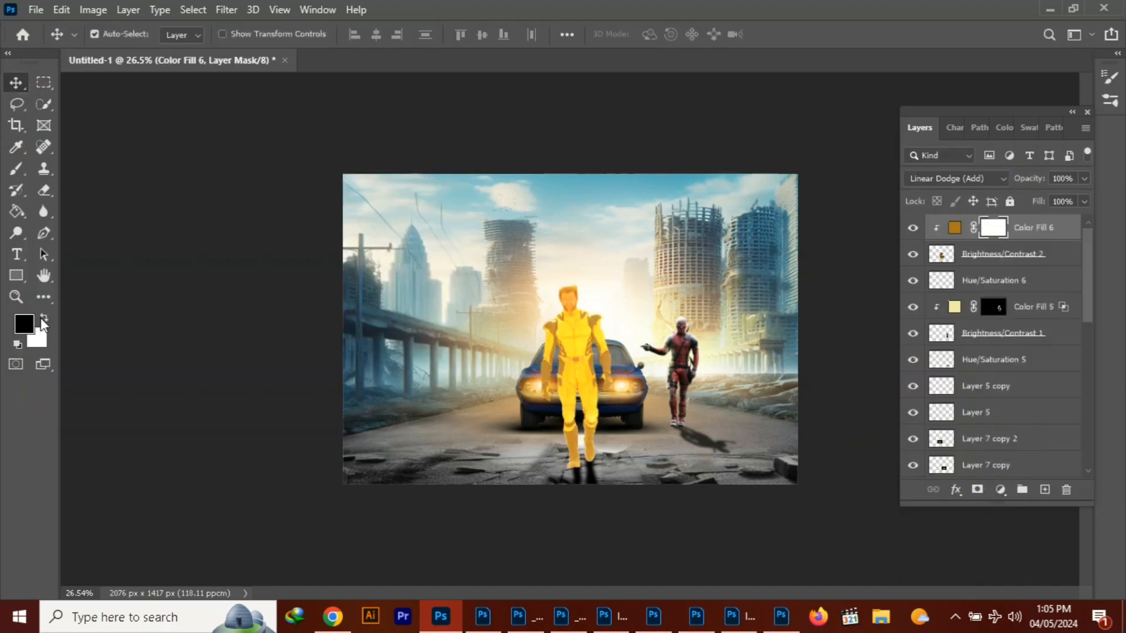
Fill Color Fill 6's mask with black and paint it white along the yellow-suited figure's edges to add rim light
key(g)
click(375, 328)
key(x)
key(b)
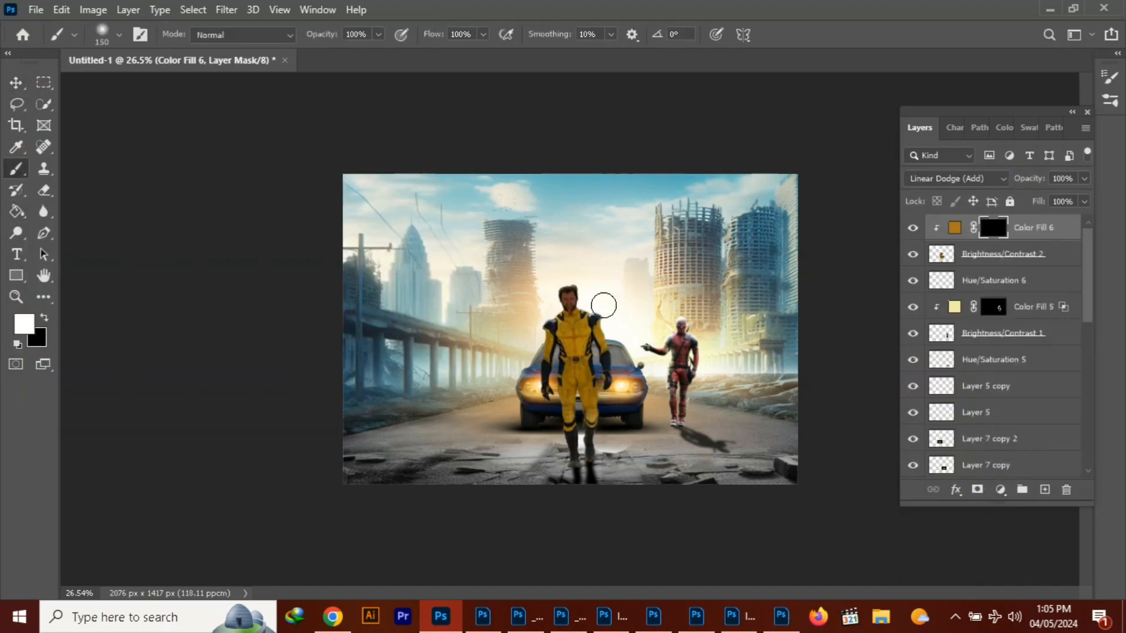
drag(603, 295, 604, 403)
scroll(530, 295, up, 4)
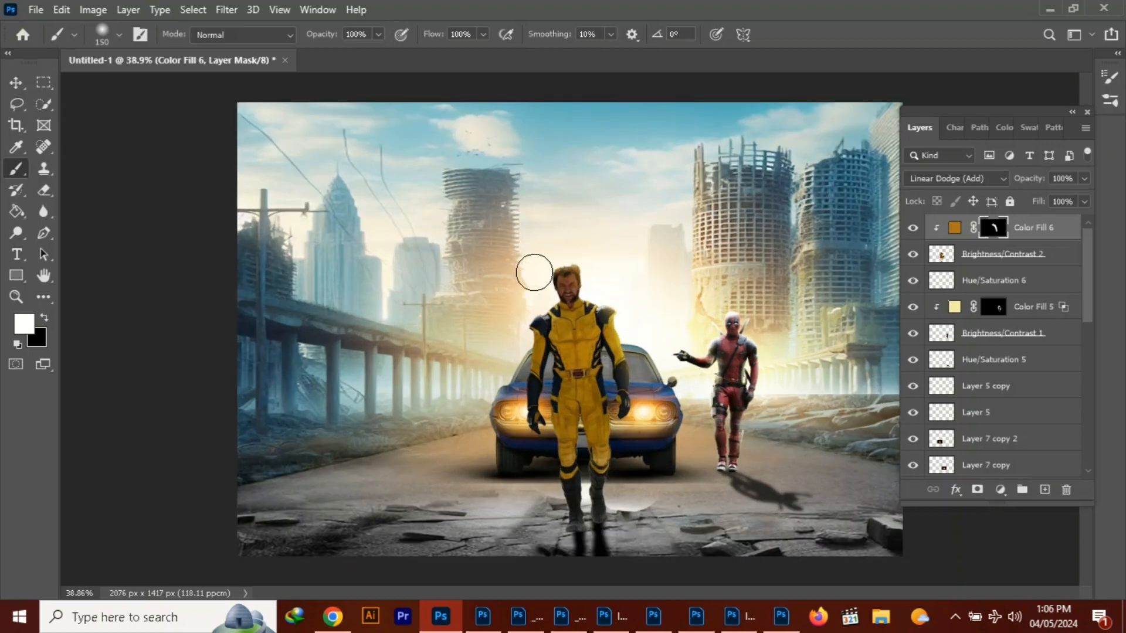
mouse_move(535, 273)
mouse_down()
mouse_move(510, 335)
mouse_move(519, 420)
mouse_up()
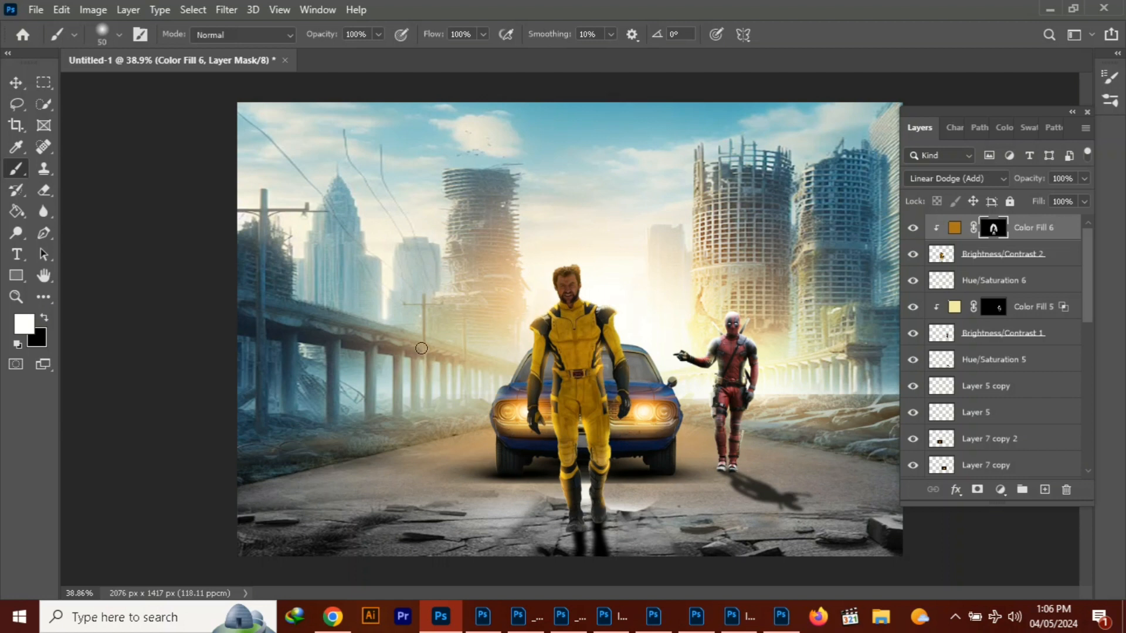
key(v)
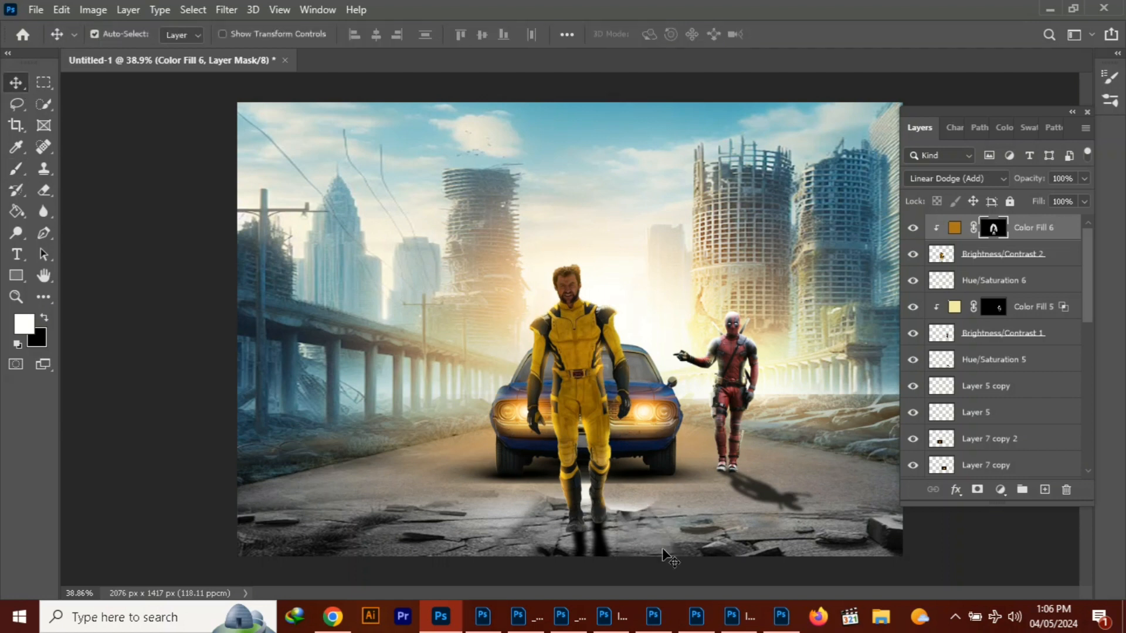
Add a new layer clipped to the cracked foreground layer, Hue/Saturation 4
click(662, 549)
click(914, 441)
click(914, 440)
click(1015, 444)
shift+click(1012, 463)
right_click(1011, 463)
click(954, 469)
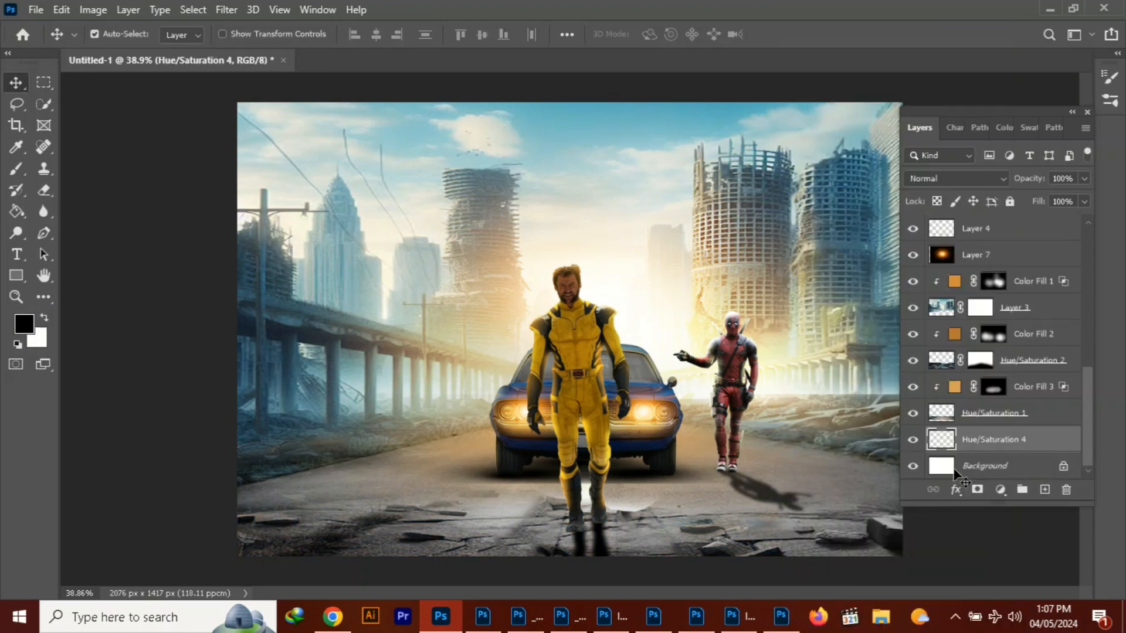
click(1044, 490)
right_click(1030, 440)
click(868, 317)
Set the new clipped layer to Linear Dodge (Add) and make it a light orange Solid Color fill
click(956, 179)
drag(647, 448, 650, 419)
click(415, 129)
click(993, 439)
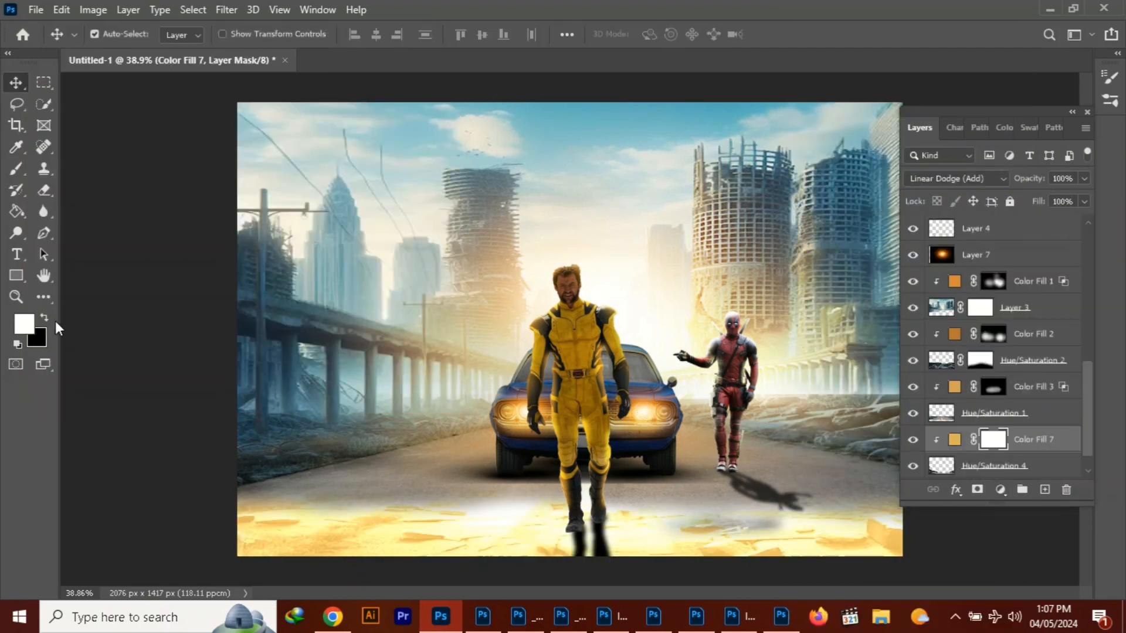
Fill Color Fill 7's mask with black and ready the Brush with white as the foreground color
click(44, 318)
click(17, 214)
click(663, 531)
click(43, 320)
key(b)
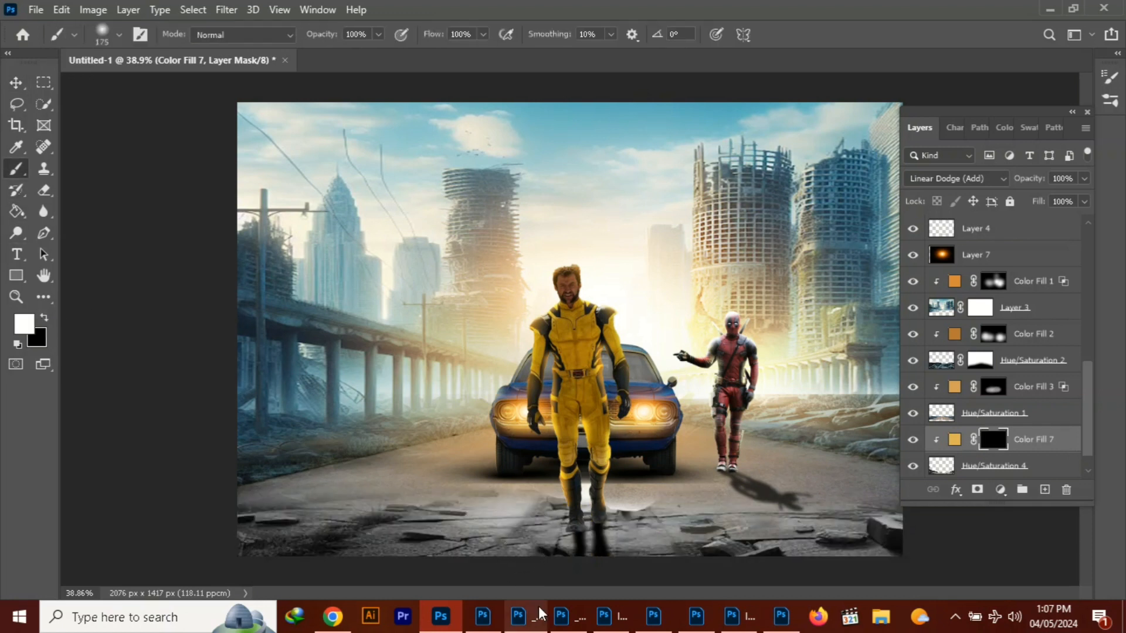
Paint the cracked ground on Color Fill 7's mask at 36% brush opacity and undo the last stroke
drag(378, 34, 329, 51)
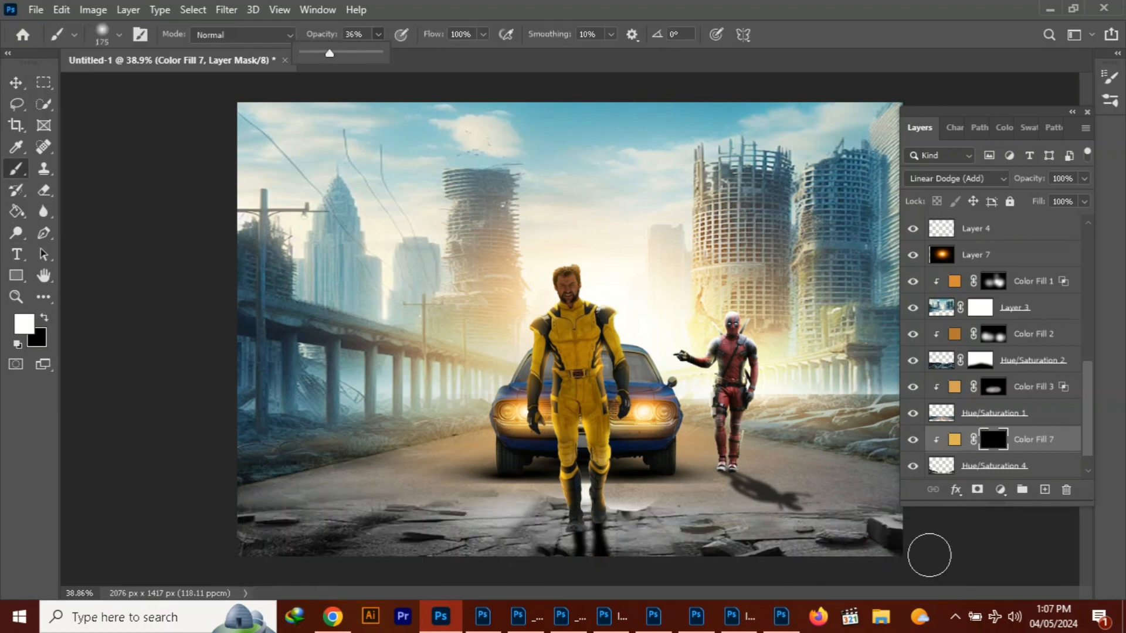
click(882, 521)
drag(645, 521, 541, 511)
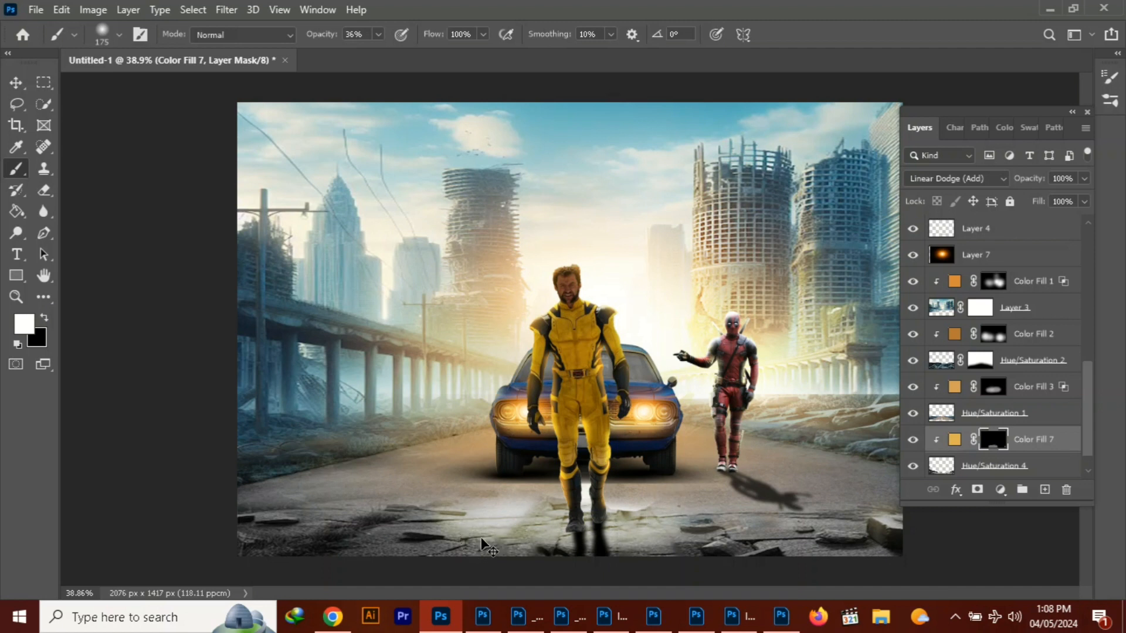
key(ctrl+z)
Paint a glow on the ground around the yellow-suited figure's boots at 80% brush opacity and lower the opacity to 8%
drag(379, 34, 412, 52)
mouse_move(663, 521)
mouse_down()
mouse_move(539, 516)
mouse_move(663, 519)
mouse_up()
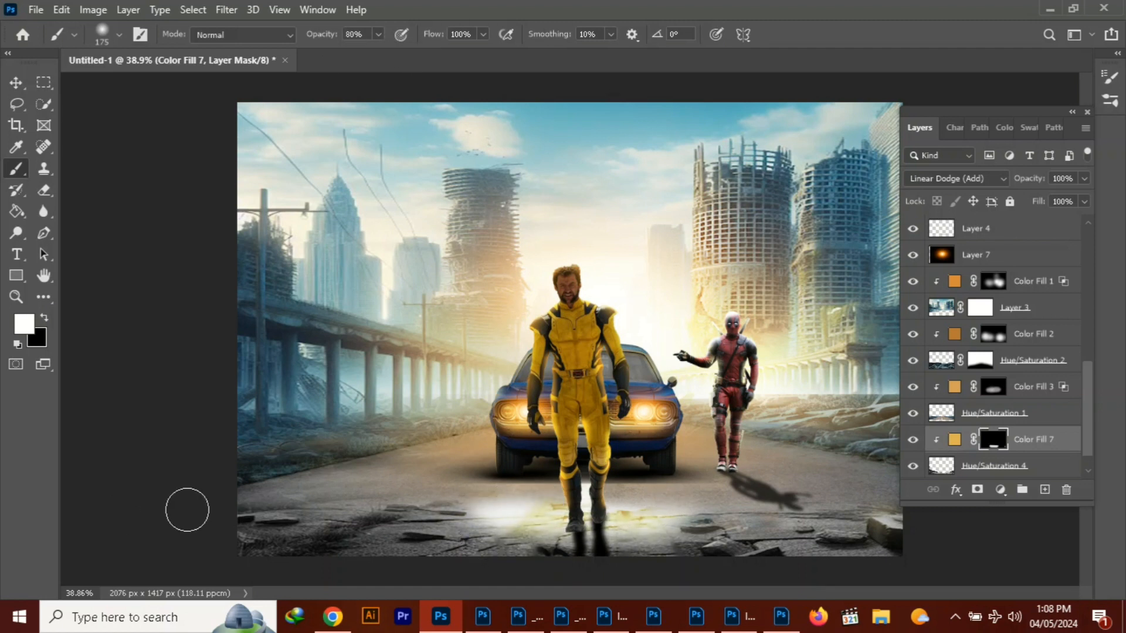
mouse_move(379, 34)
mouse_down()
mouse_move(365, 55)
mouse_move(315, 52)
mouse_up()
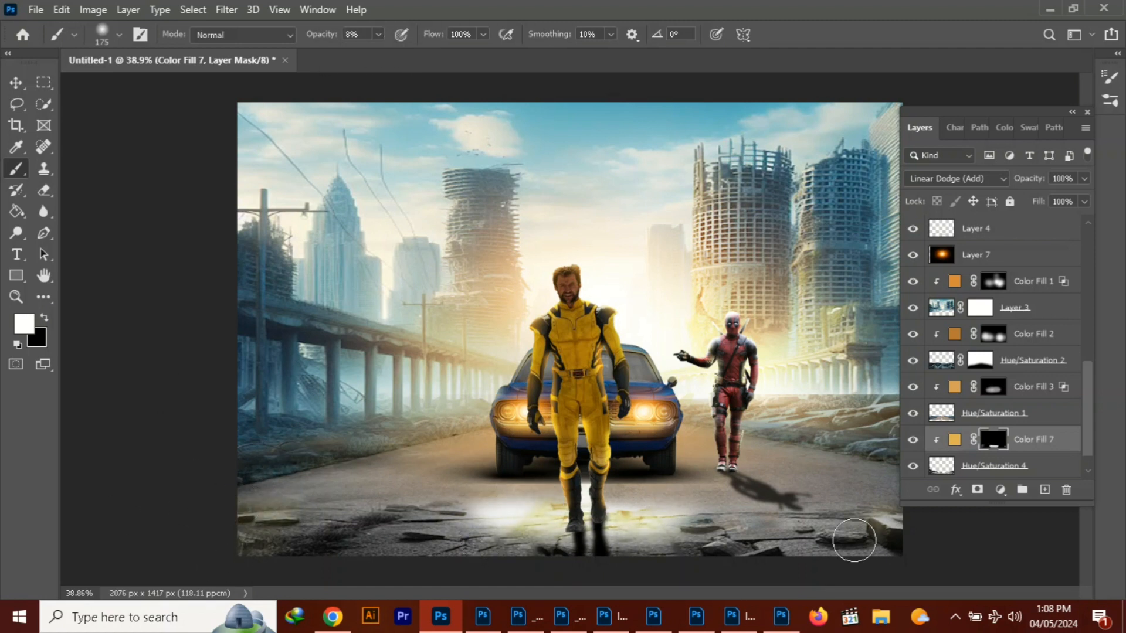
click(18, 82)
click(654, 405)
click(1044, 490)
key(ctrl+z)
key(ctrl+shift+z)
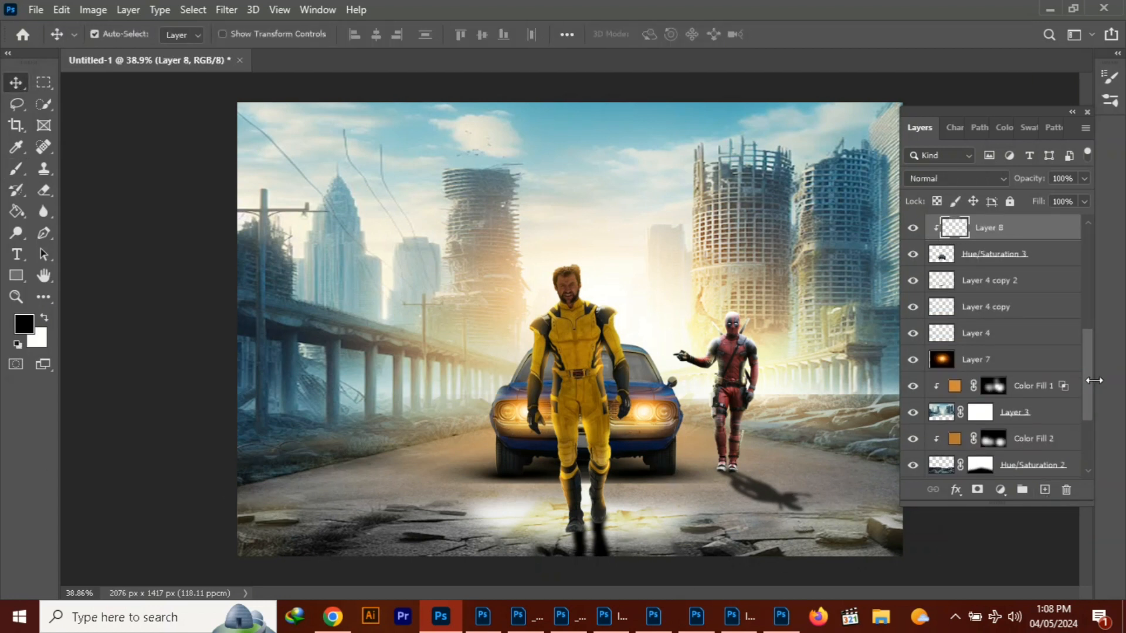
key(ctrl+z)
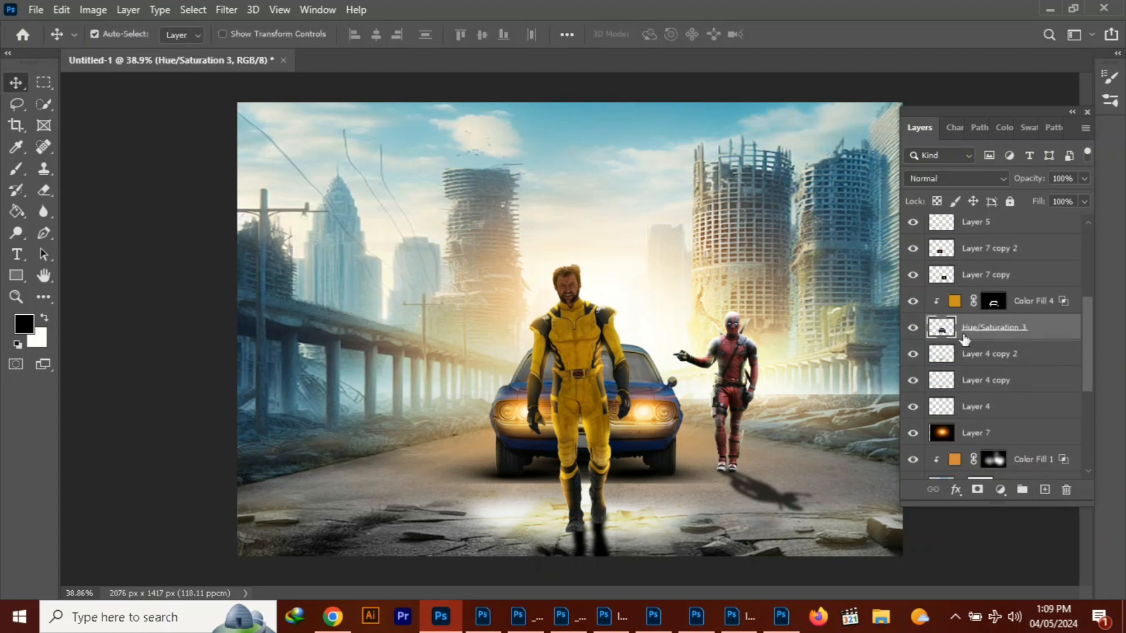
click(621, 497)
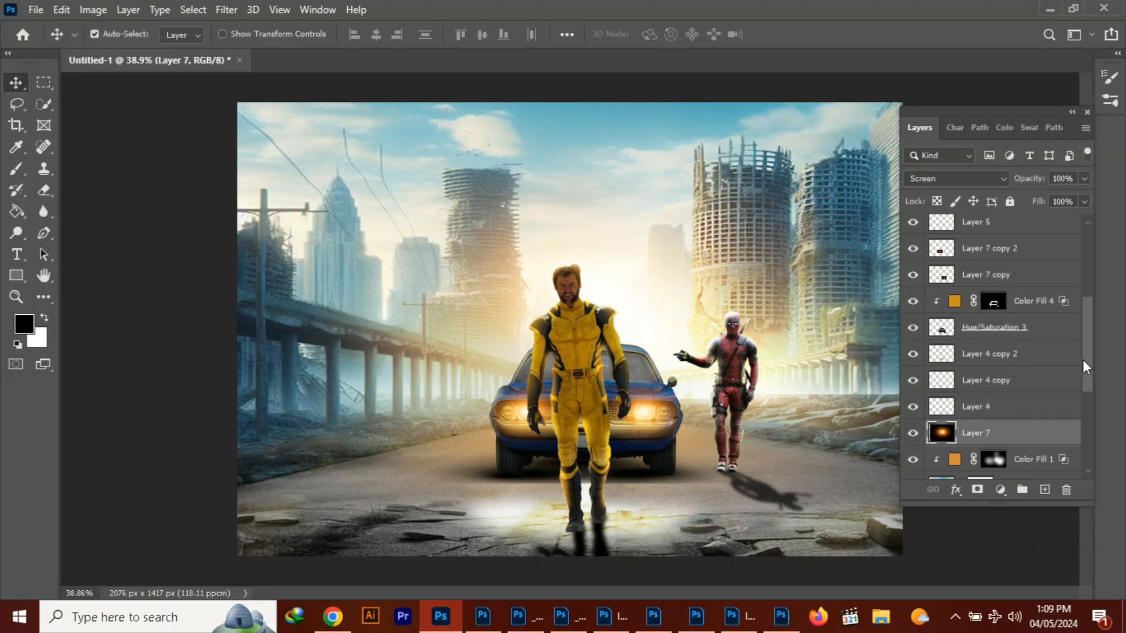
Add a new layer above Hue/Saturation 1, leaving it and Color Fill 3 released from the clipping mask
drag(1082, 360, 1102, 442)
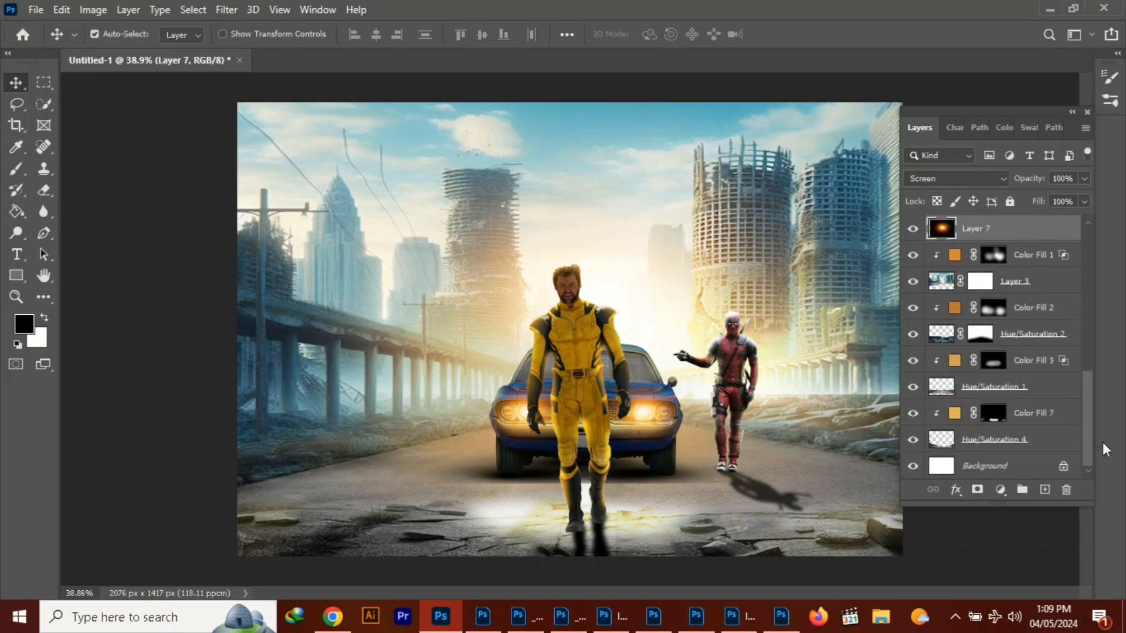
click(992, 389)
click(1045, 490)
right_click(988, 388)
click(821, 317)
Move Layer 8 to the top of the stack, brush a faint f3c863 haze over the lower scene and hide the layer
click(15, 169)
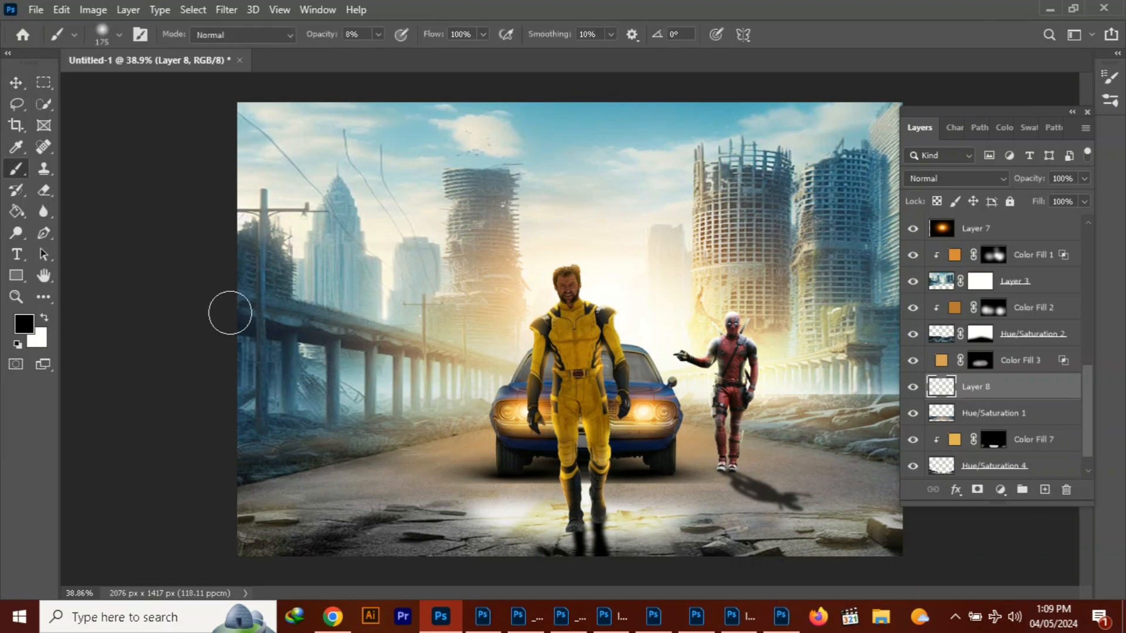
click(24, 323)
click(121, 133)
click(155, 142)
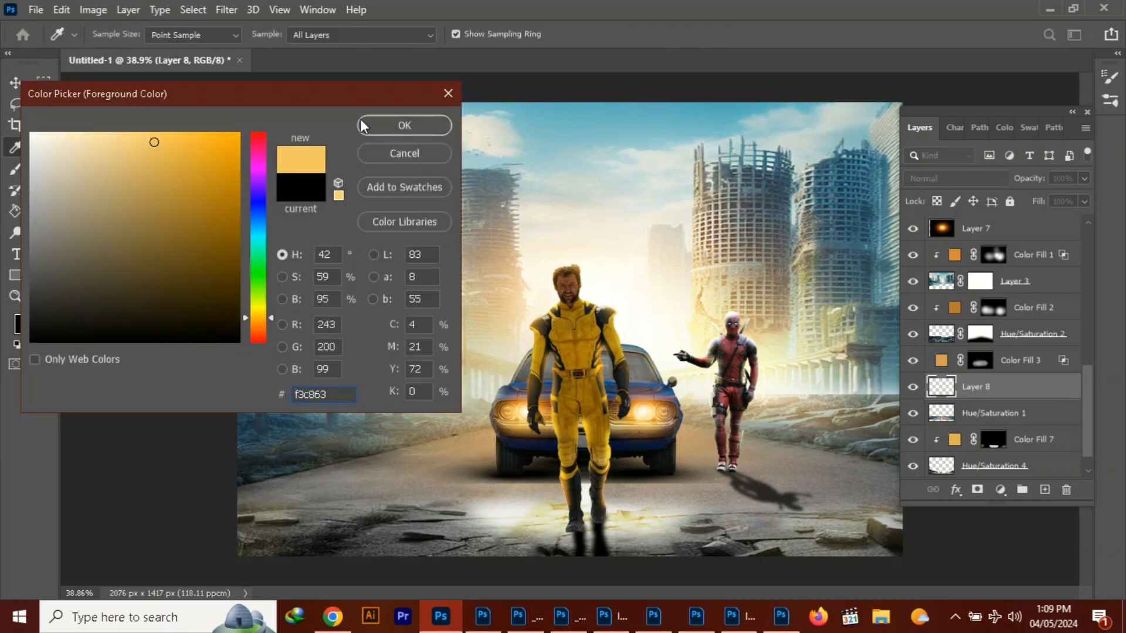
click(364, 126)
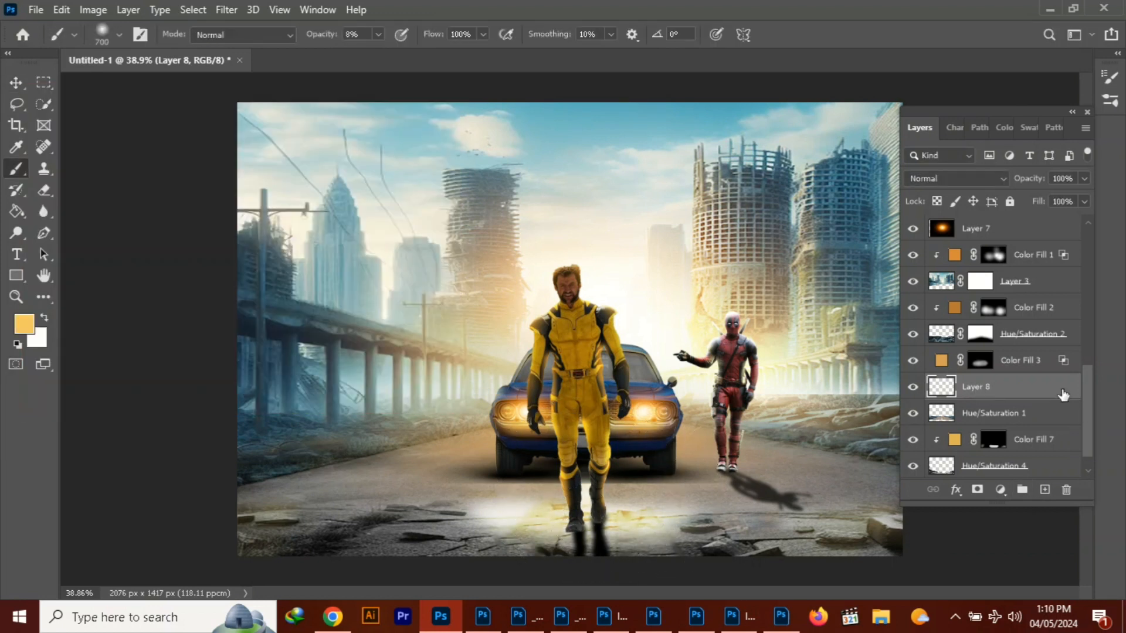
drag(1063, 395, 999, 221)
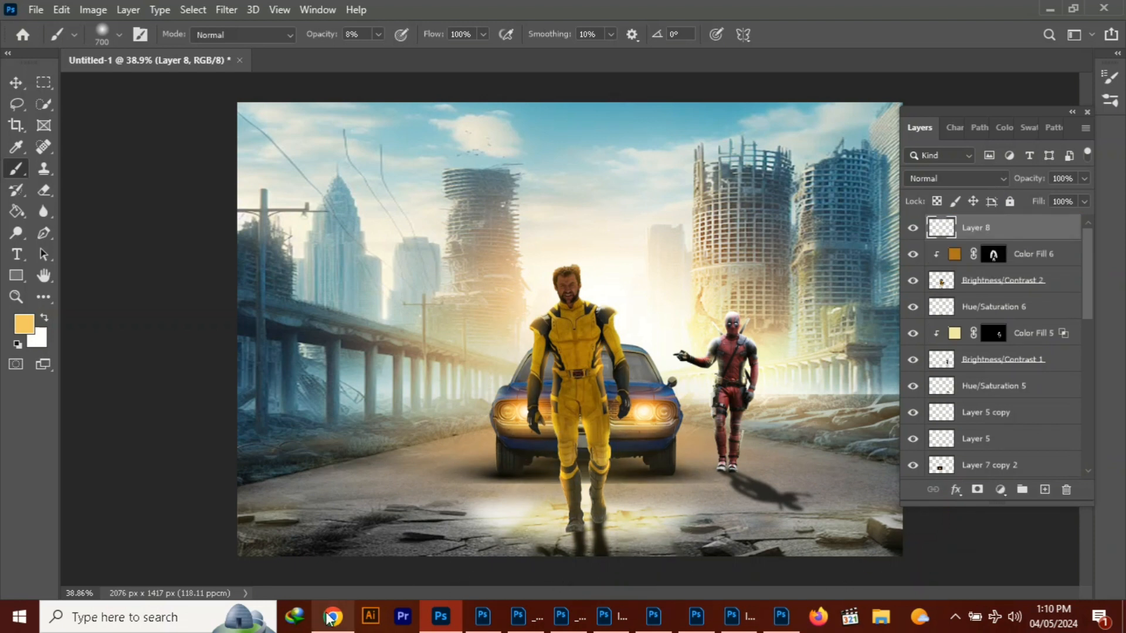
click(913, 228)
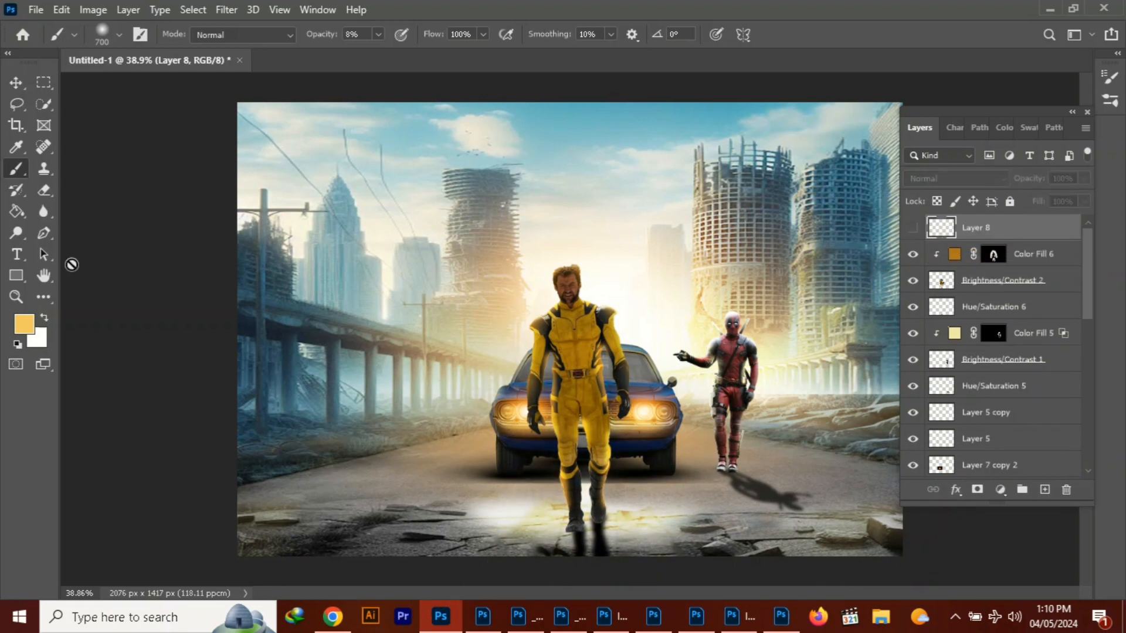
Select Color Fill 3's mask and try painting white on the road in front of the car at 100% brush opacity
click(16, 82)
click(833, 465)
scroll(942, 384, down, 5)
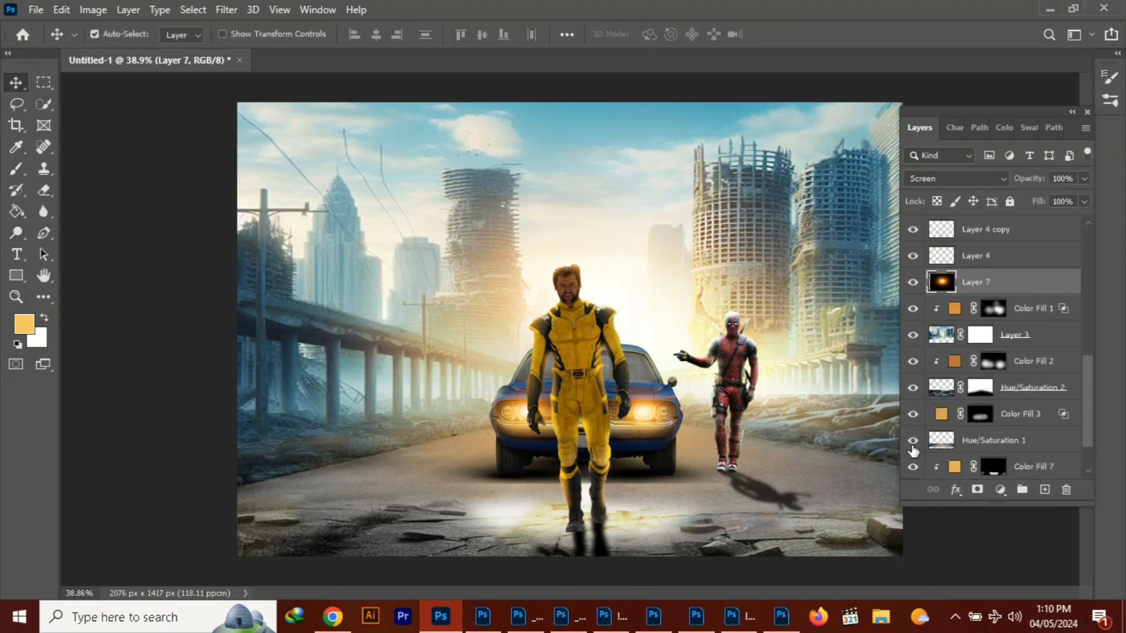
click(980, 414)
key(b)
key(0)
key(bracketleft)
key(bracketleft)
key(bracketleft)
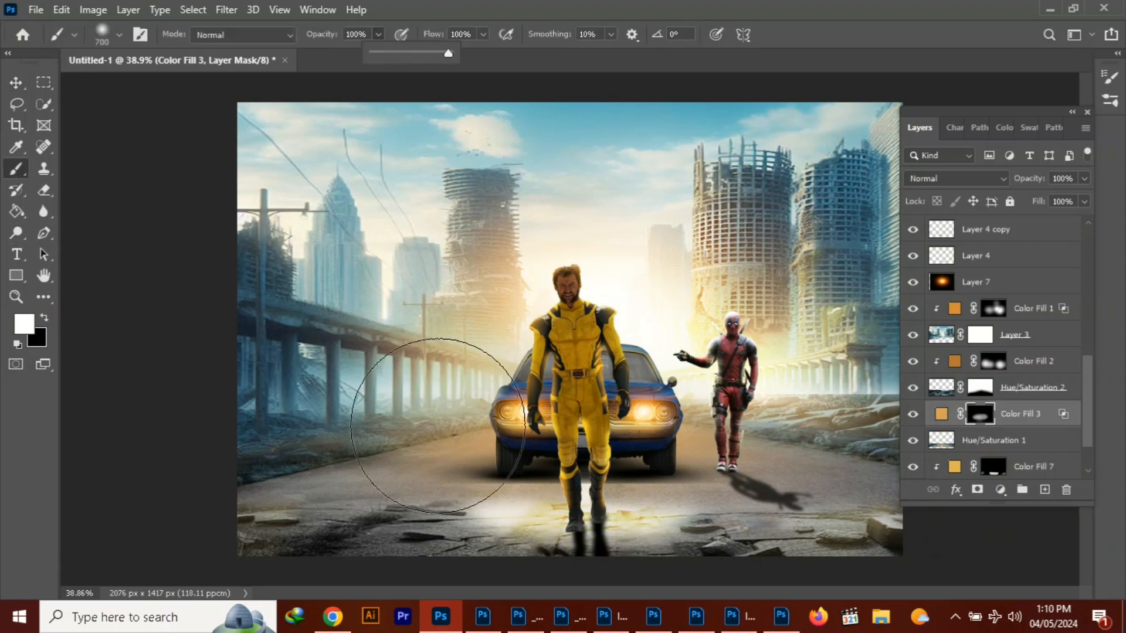
drag(661, 487, 515, 495)
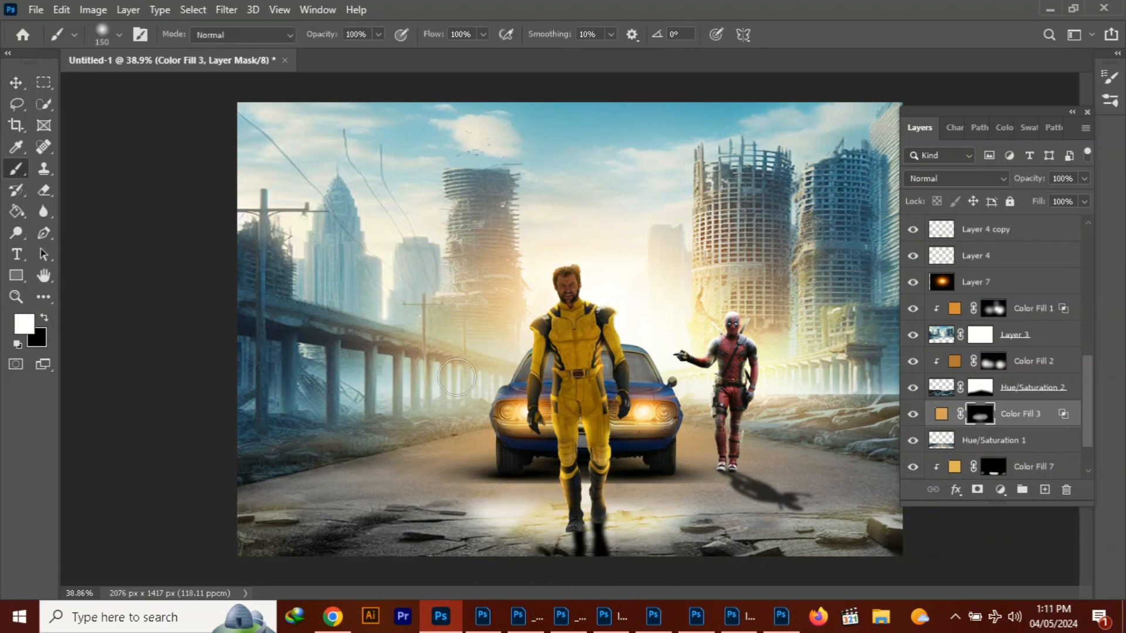
Paint white on Color Fill 3's mask around the yellow-suited figure's boots with a 500-pixel brush at 48% opacity
drag(342, 55, 340, 54)
click(566, 539)
key(bracketright)
key(bracketright)
key(bracketright)
key(bracketright)
key(bracketright)
key(bracketright)
mouse_move(572, 516)
mouse_down()
mouse_move(611, 503)
mouse_move(514, 499)
mouse_up()
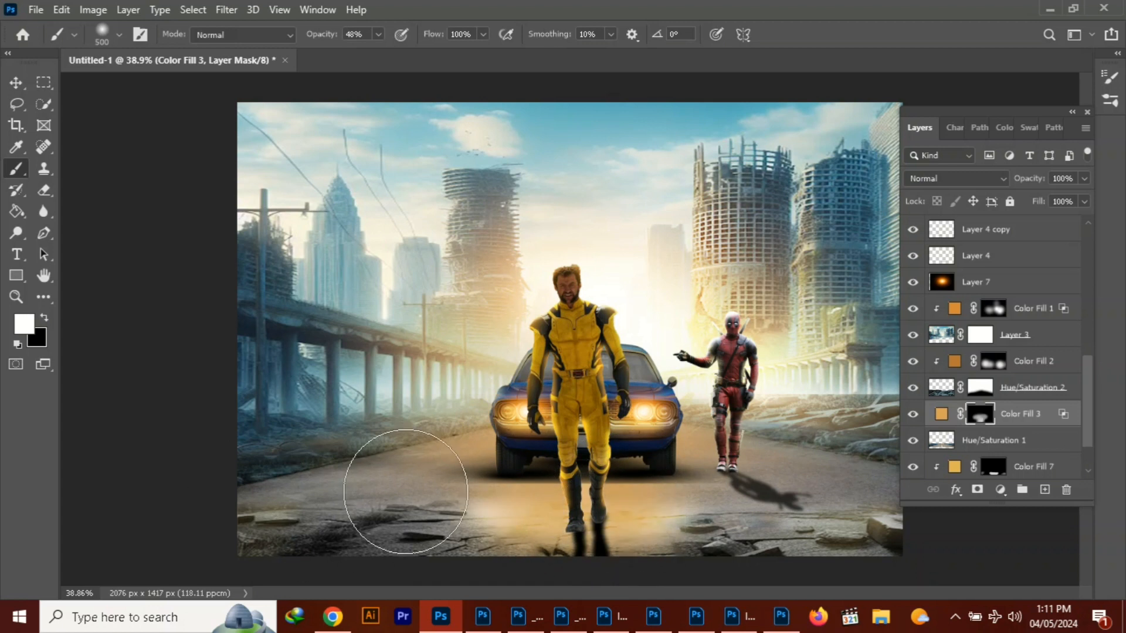
drag(599, 514, 618, 488)
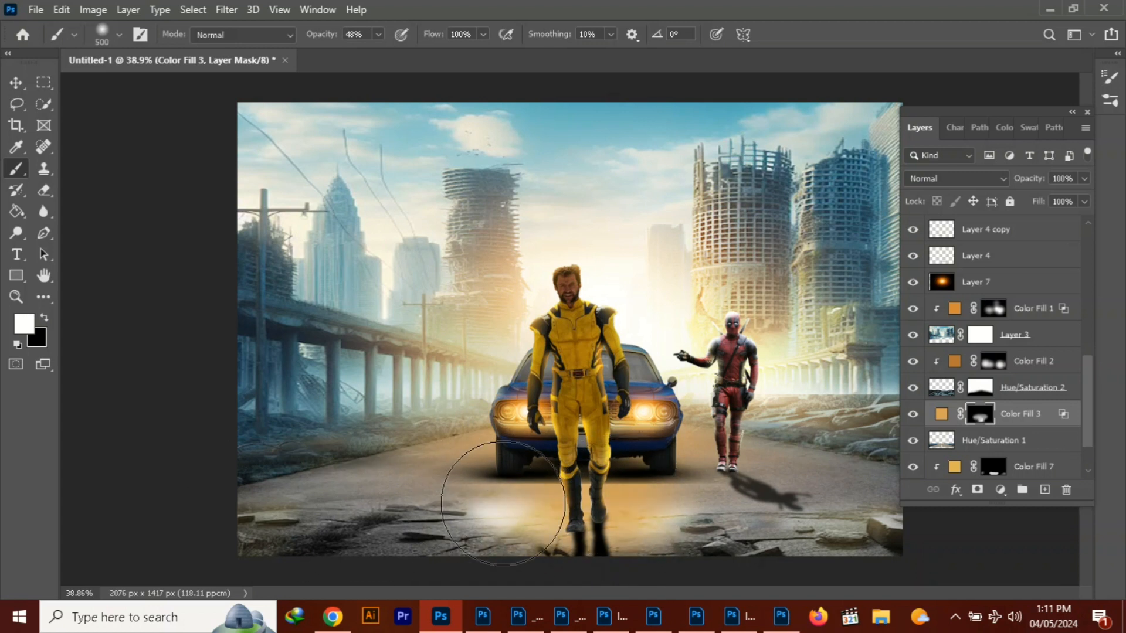
Add a new layer above Color Fill 3 and stamp the visible composite onto it
scroll(1093, 374, up, 5)
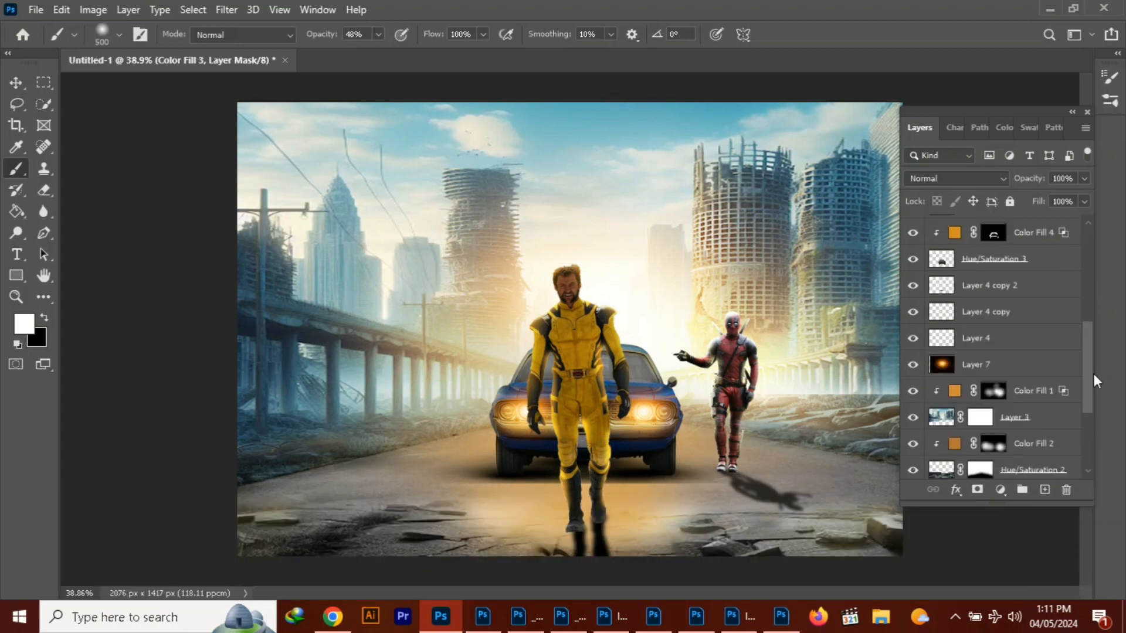
click(1044, 491)
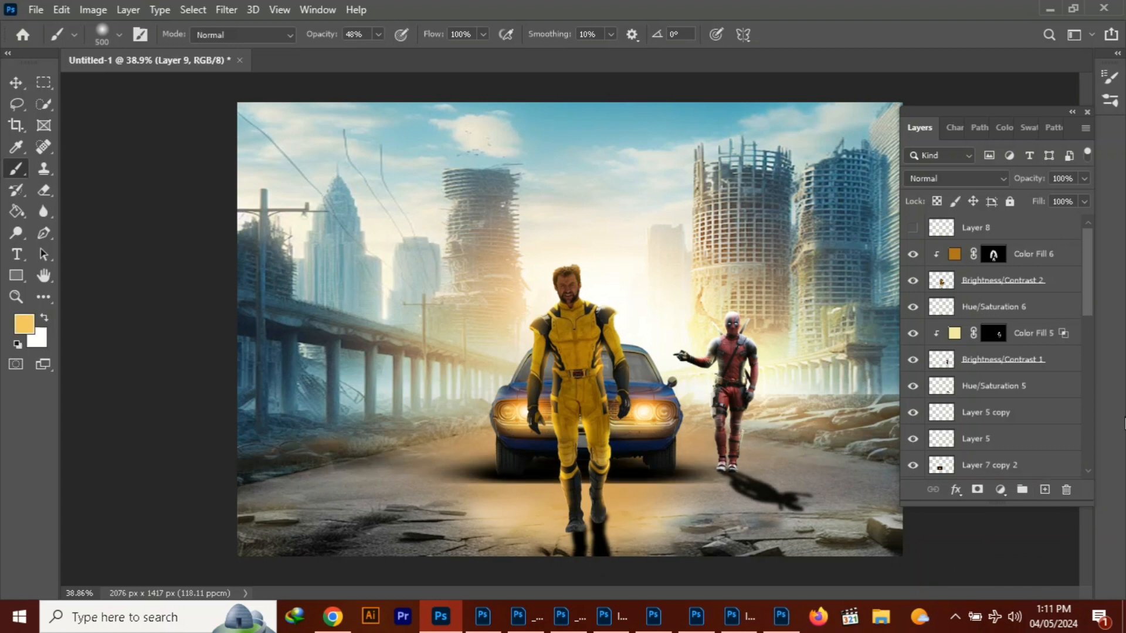
scroll(1004, 332, up, 5)
click(1084, 201)
click(1100, 204)
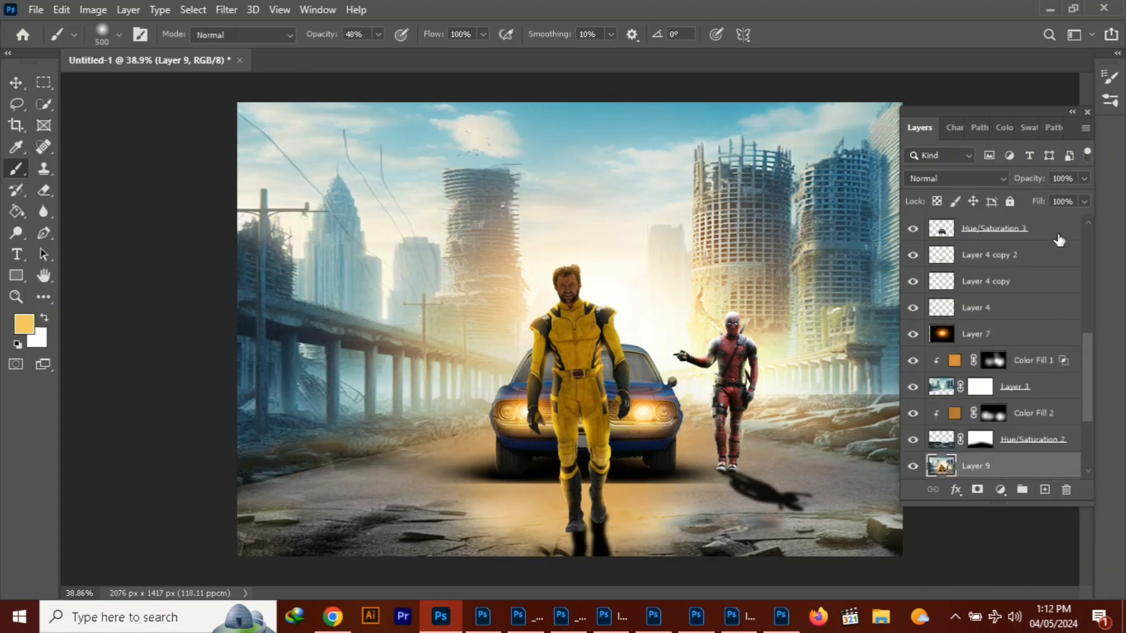
Delete the hidden Layer 8 from the top of the layer stack
drag(1089, 364, 1087, 259)
click(1000, 230)
key(Delete)
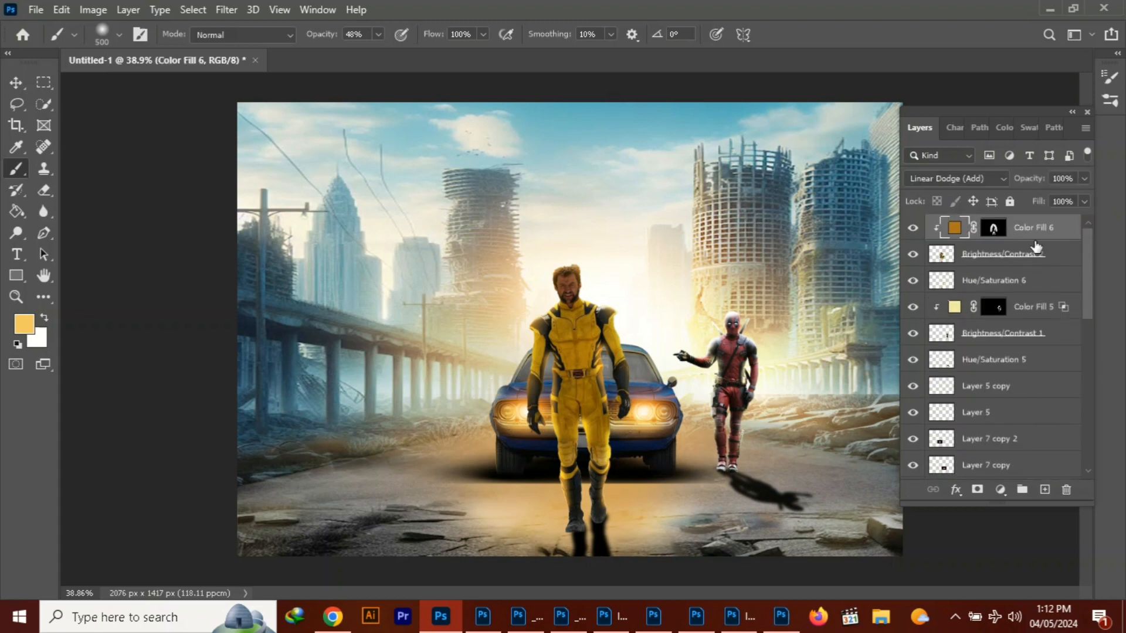
click(1036, 248)
key(ctrl+alt+shift+e)
key(ctrl+z)
click(1036, 229)
click(1045, 490)
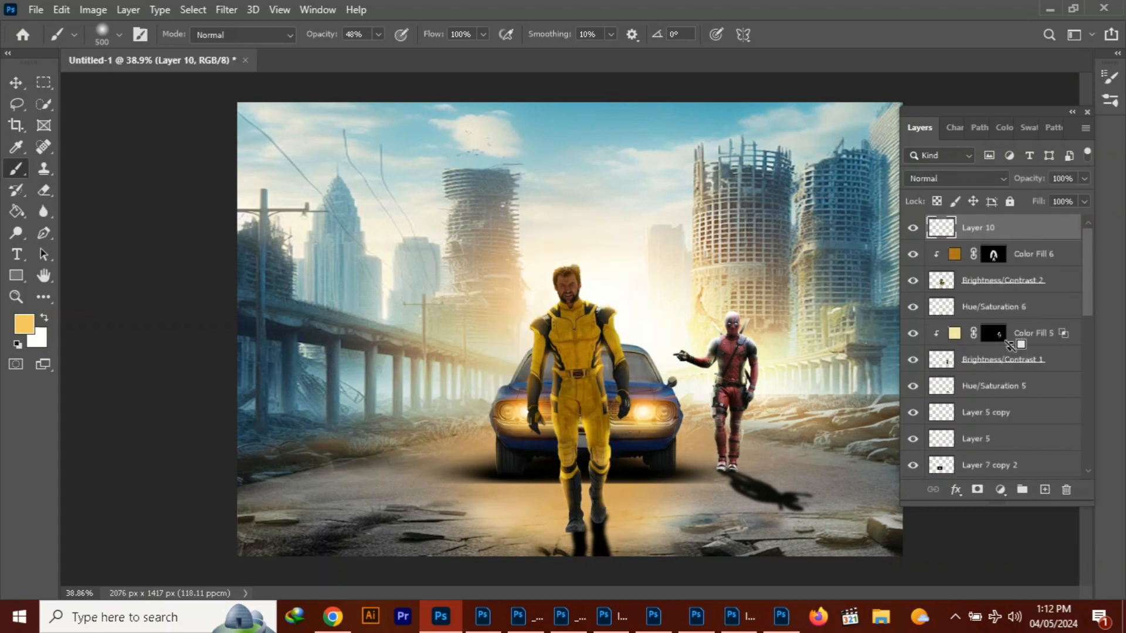
click(226, 10)
click(252, 106)
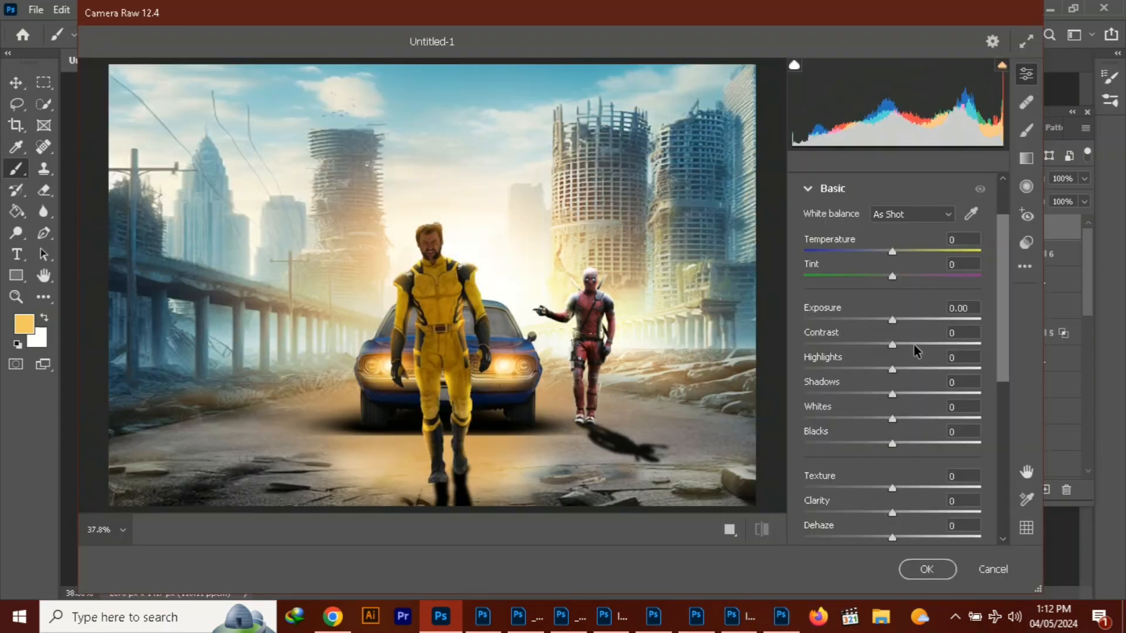
drag(892, 320, 936, 354)
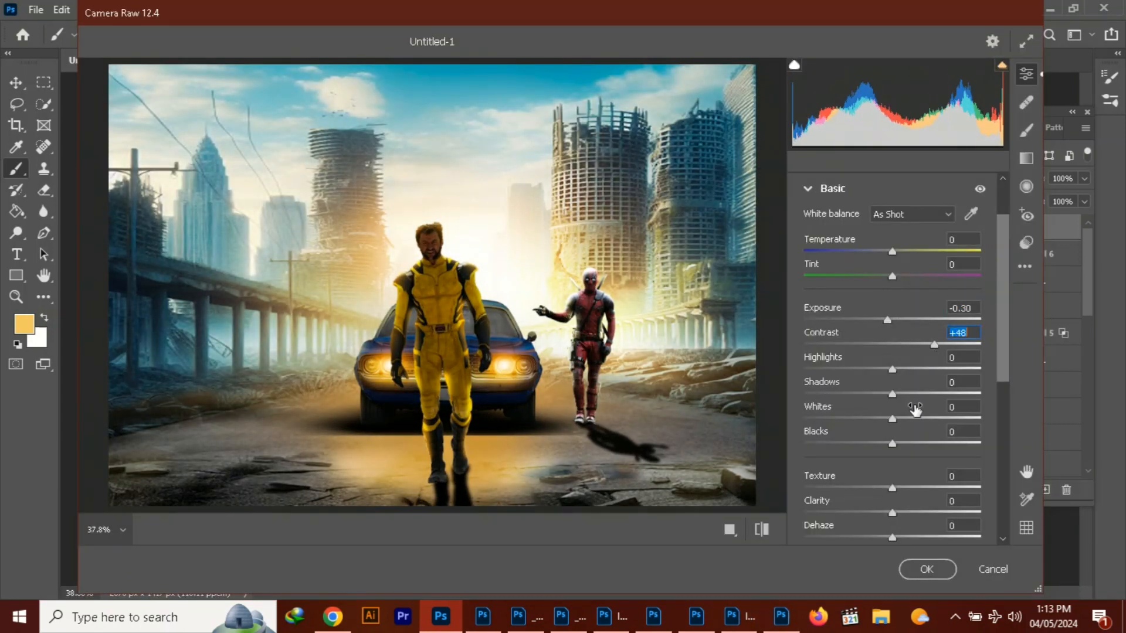
drag(915, 409, 883, 411)
click(882, 346)
key(Return)
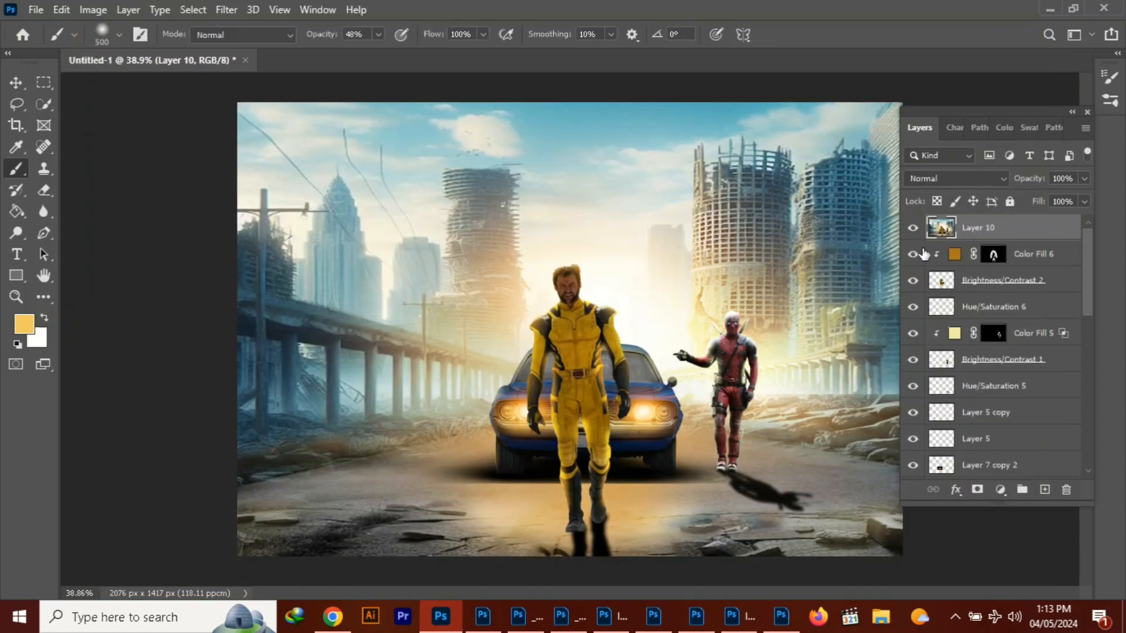
click(876, 381)
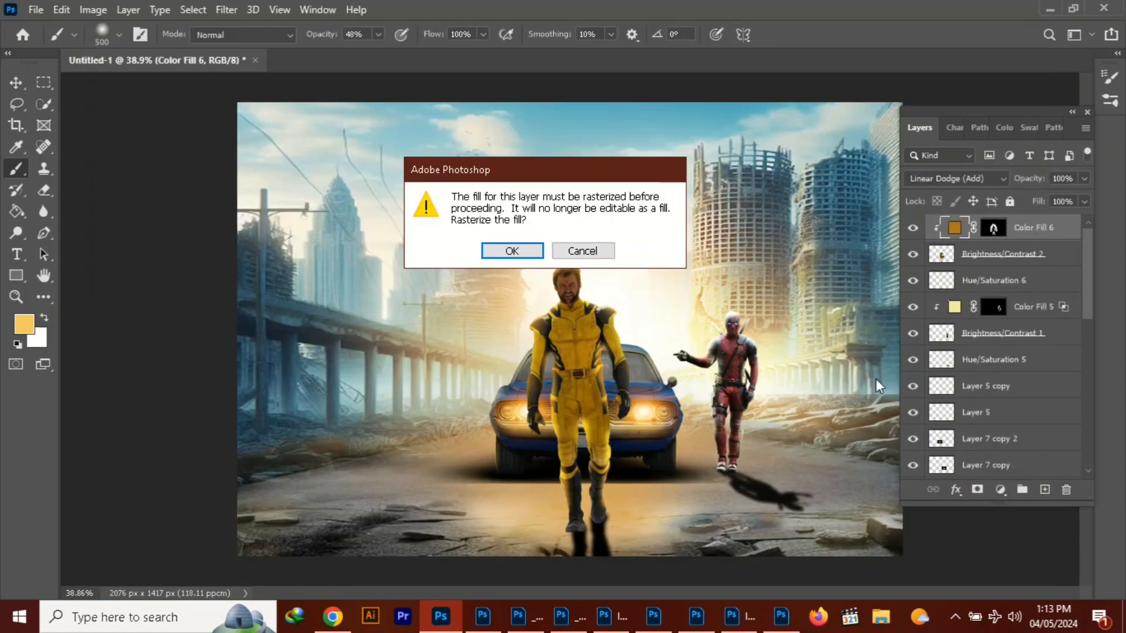
key(Escape)
Find the hidden Layer 9 beneath Hue/Saturation 2 in the layer stack and delete it
key(v)
click(823, 469)
scroll(921, 345, down, 3)
click(913, 444)
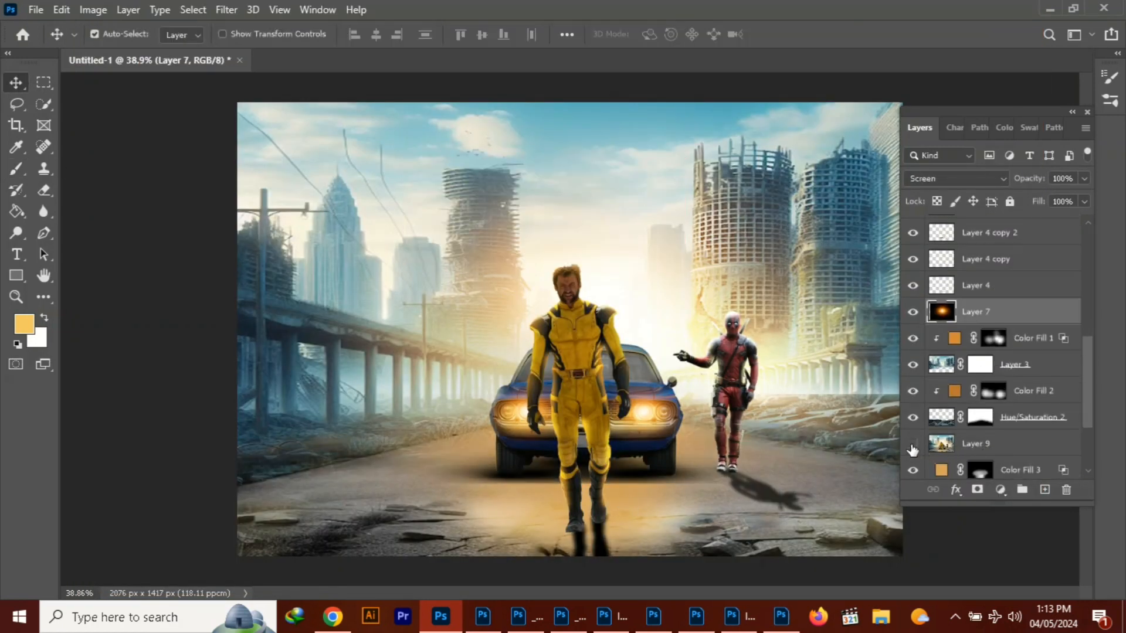
click(918, 451)
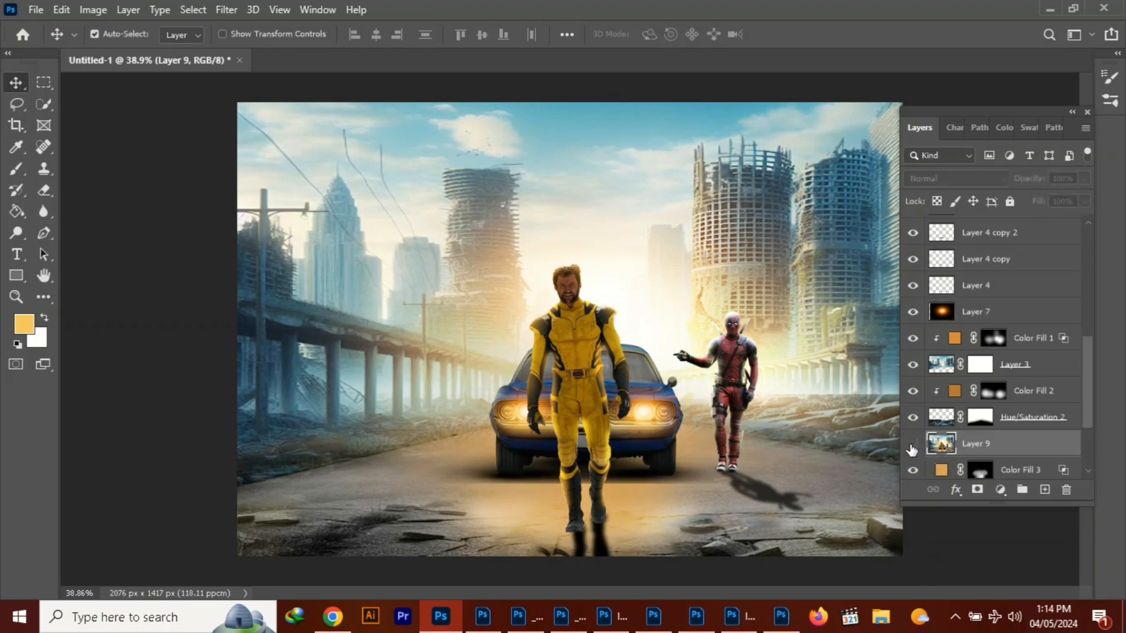
key(Delete)
Lower the layer opacity of Color Fill 3 to weaken the warm glow on the road
scroll(1088, 448, down, 2)
click(979, 360)
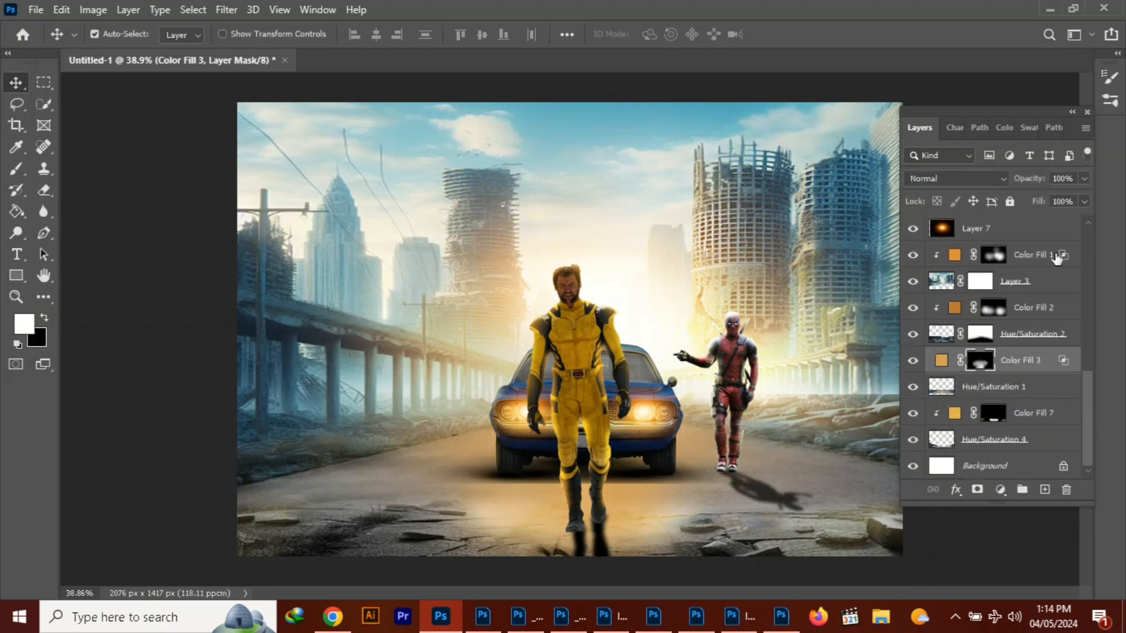
click(1084, 178)
drag(1086, 198, 1038, 203)
Stamp the visible composite onto a new top layer and set Camera Raw Exposure +0.35, Contrast +30, Highlights +38 and Shadows -34
click(1044, 490)
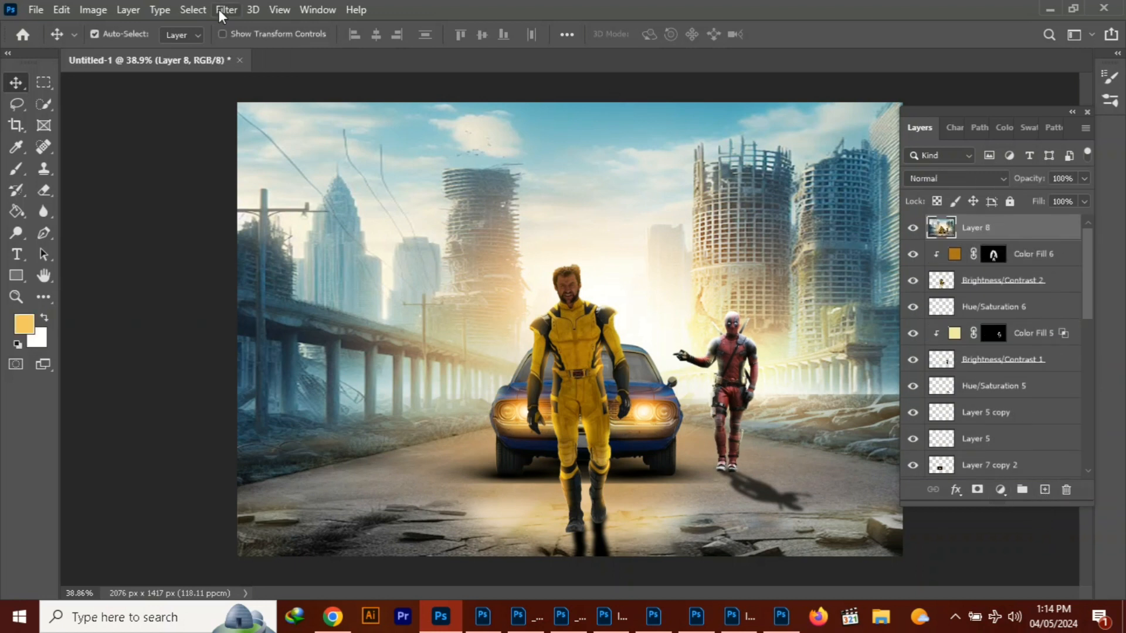
click(222, 12)
click(263, 101)
drag(893, 321, 861, 432)
Set Texture +2, Dehaze +26 and Blacks -1 in the Camera Raw filter and apply it to the stamped layer
drag(892, 488, 897, 517)
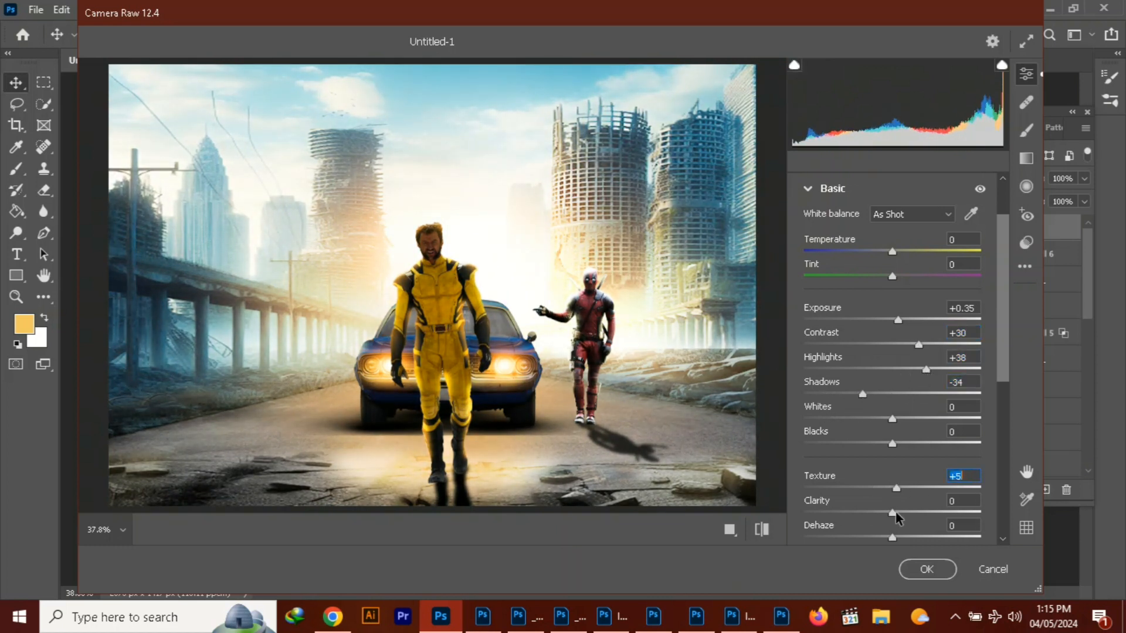
scroll(894, 523, down, 3)
drag(892, 430, 915, 440)
mouse_move(891, 349)
mouse_down()
mouse_move(856, 340)
mouse_move(891, 344)
mouse_up()
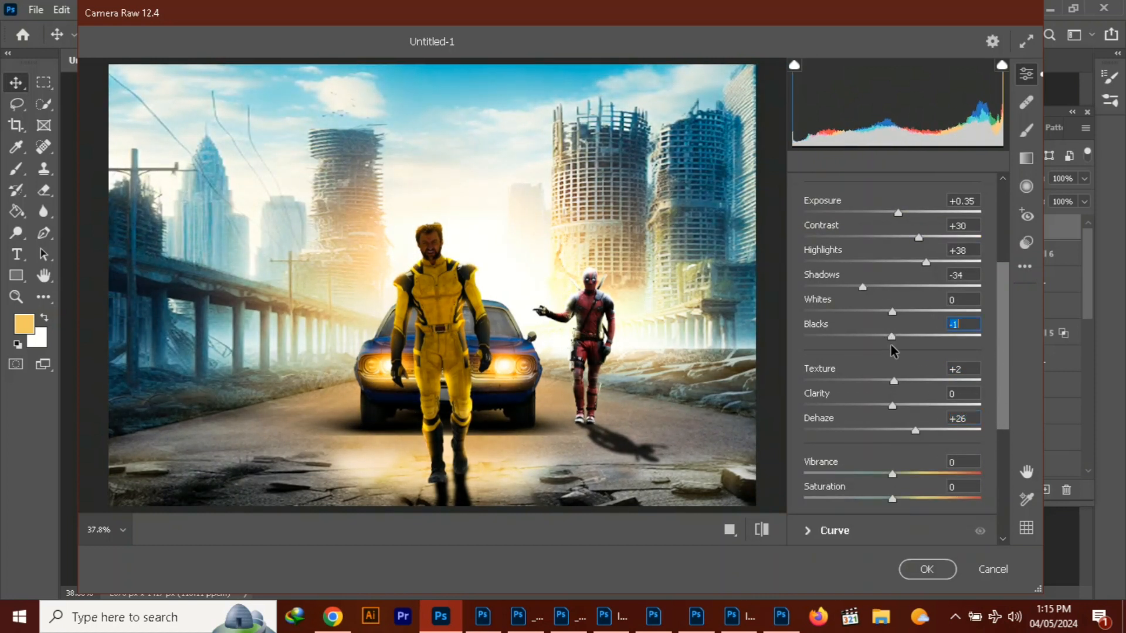
click(926, 569)
Add a Color Lookup adjustment layer above the filtered Layer 8 and load the TensionGreen.3DL LUT
click(1001, 492)
click(1023, 403)
click(201, 225)
click(211, 470)
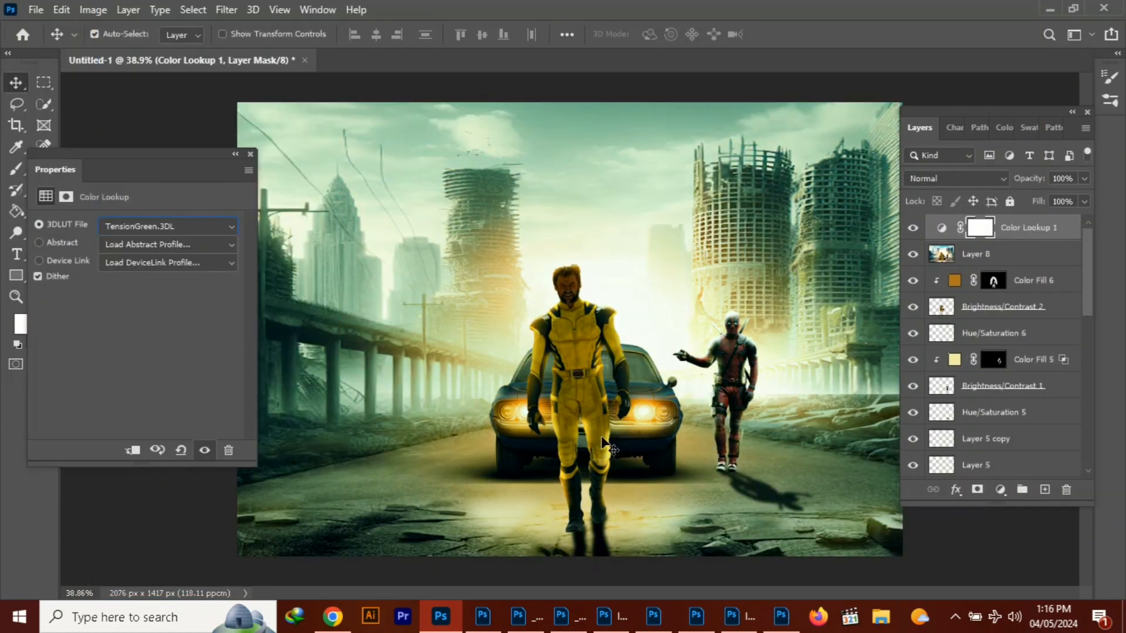
Try the preceding 3DLUT presets one by one, through NightFromDay.CUBE and Fuji ETERNA 250D Kodak 2395, up to Candlelight.CUBE
key(Up)
key(Up)
key(Up)
key(Up)
key(Up)
key(Up)
key(Up)
key(Up)
key(Up)
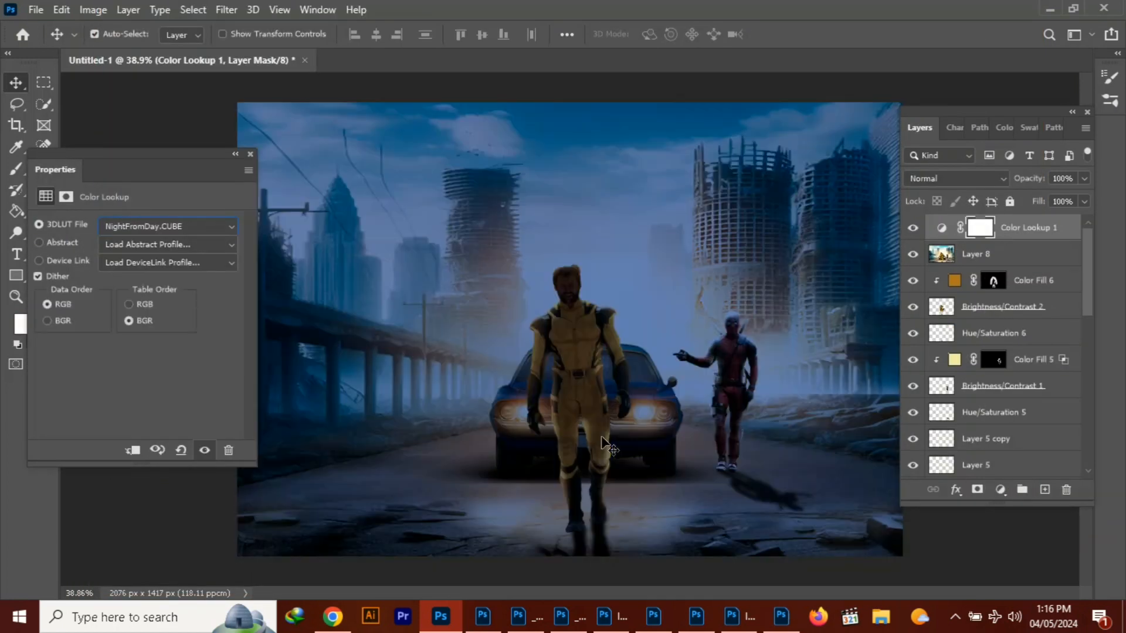
key(Up)
key(Up)
key(Up)
key(Up)
key(Up)
key(Up)
key(Up)
key(Up)
key(Up)
key(Up)
key(Up)
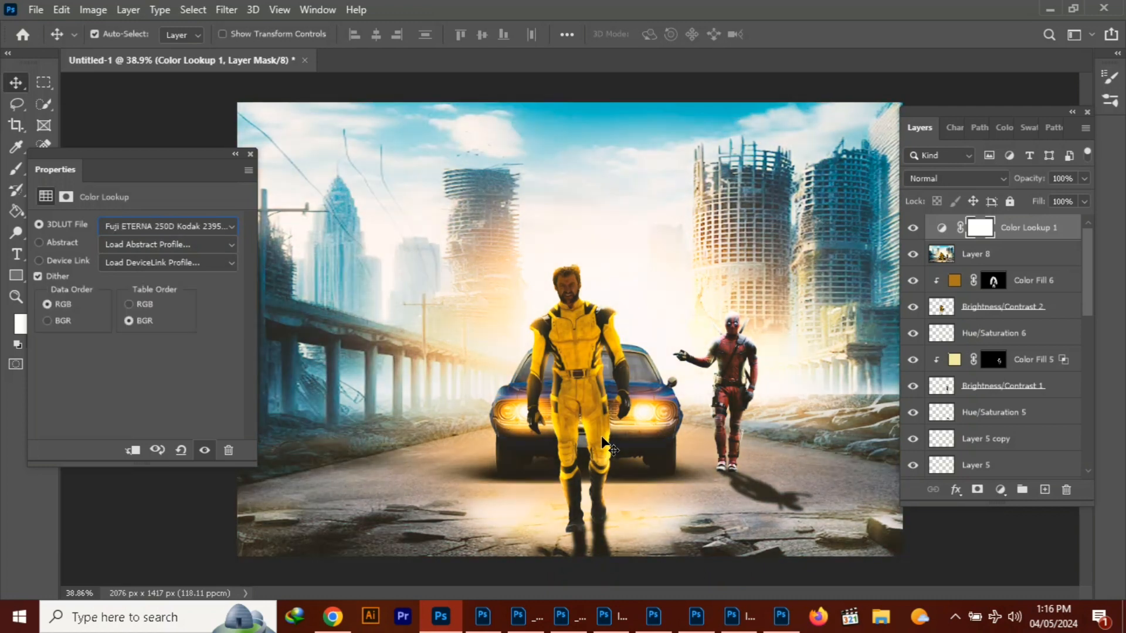
Set the Color Lookup adjustment's 3DLUT file to Moonlight.3DL and close its properties
key(Up)
key(Up)
key(Up)
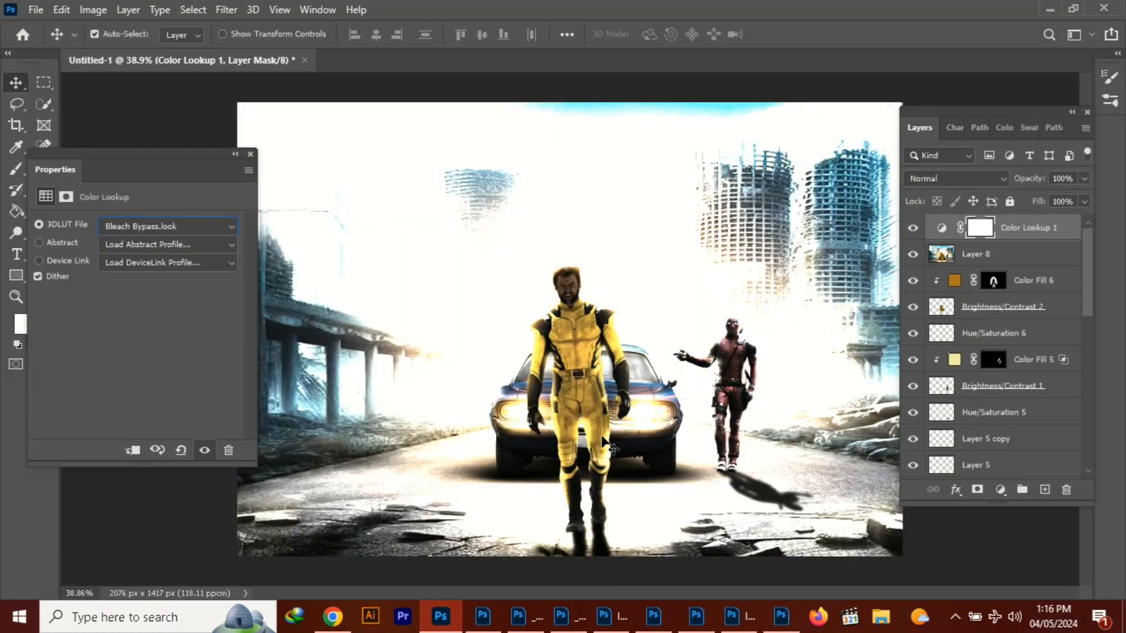
click(194, 226)
click(189, 462)
key(Up)
key(Up)
key(Up)
key(Up)
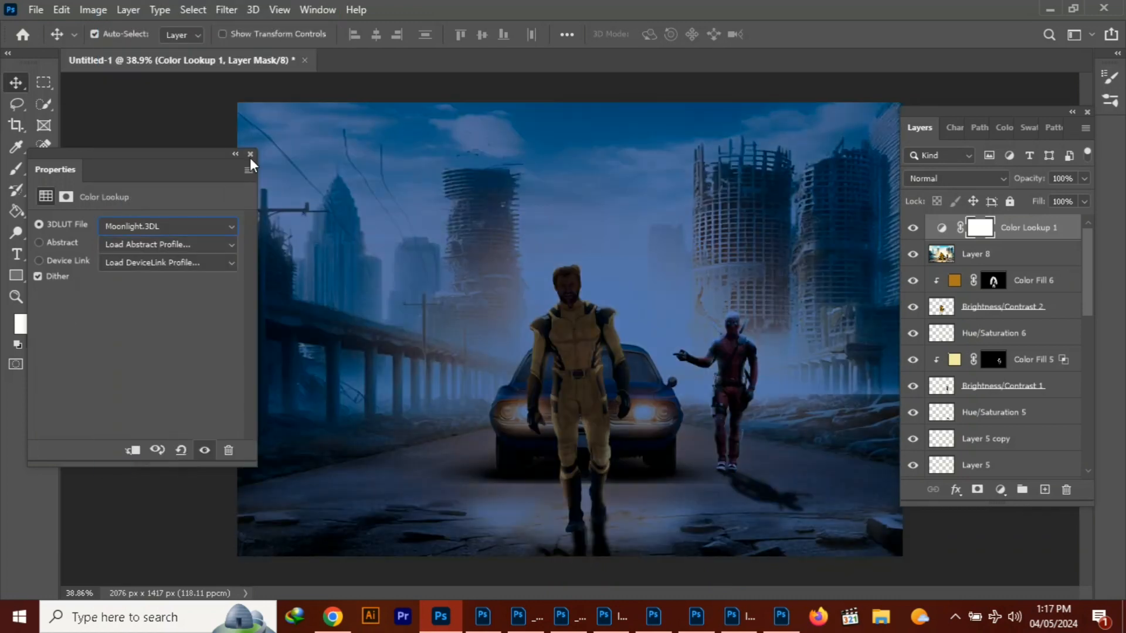
click(250, 154)
Try painting black on Color Lookup 1's mask over the image centre with a 2300-pixel brush at 100% opacity
click(17, 168)
scroll(589, 513, down, 3)
key(bracketright)
key(bracketright)
key(bracketright)
key(bracketright)
key(bracketright)
key(bracketright)
key(bracketright)
key(bracketright)
key(bracketright)
key(bracketright)
key(bracketright)
key(bracketright)
key(bracketright)
key(bracketright)
key(bracketright)
key(bracketright)
key(bracketright)
key(bracketright)
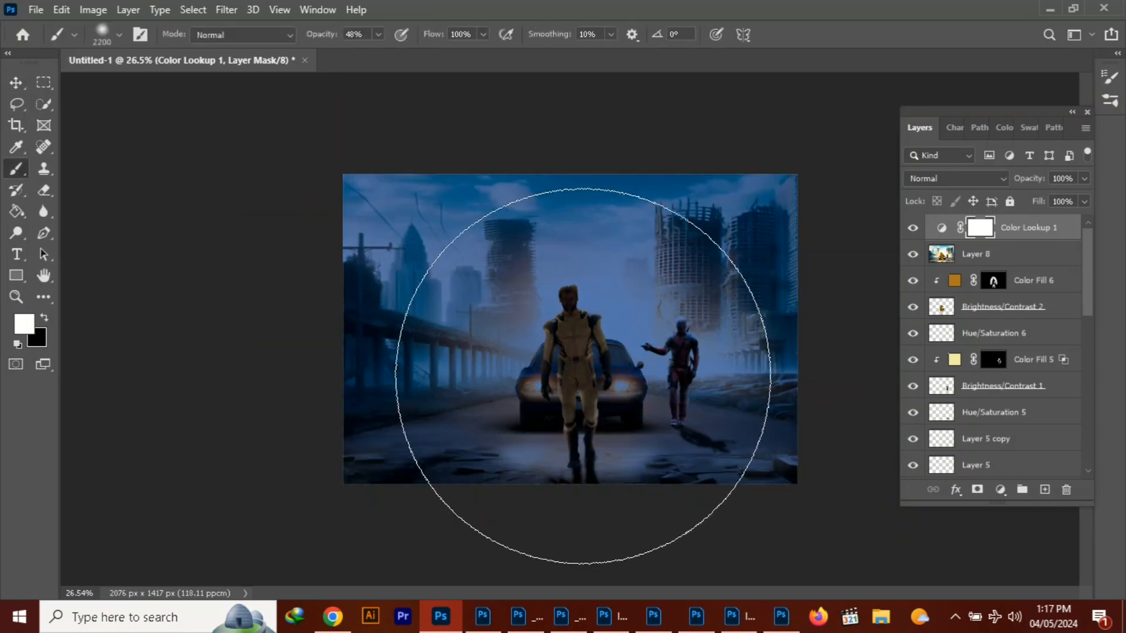
drag(379, 35, 433, 39)
click(44, 317)
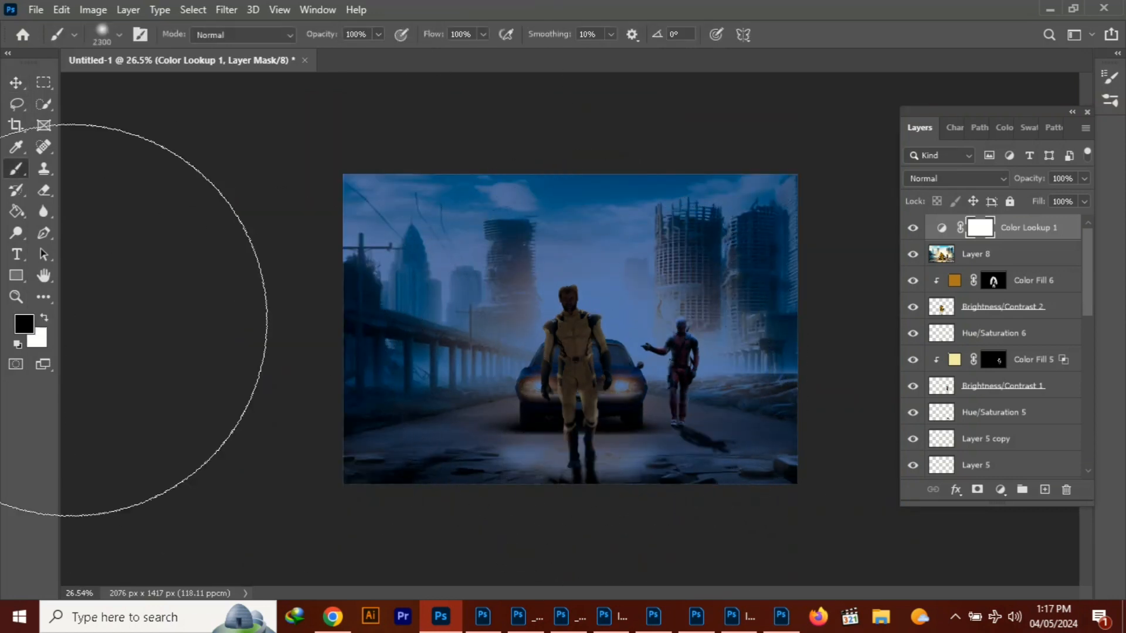
click(594, 356)
mouse_move(484, 615)
key(ctrl+z)
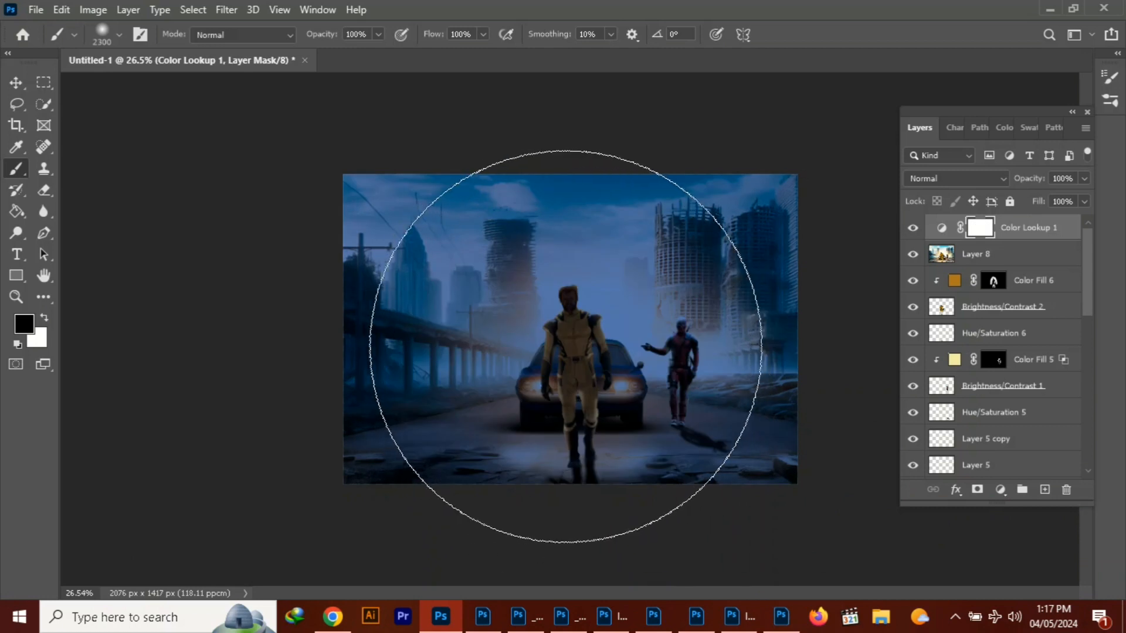
key(ctrl+shift+z)
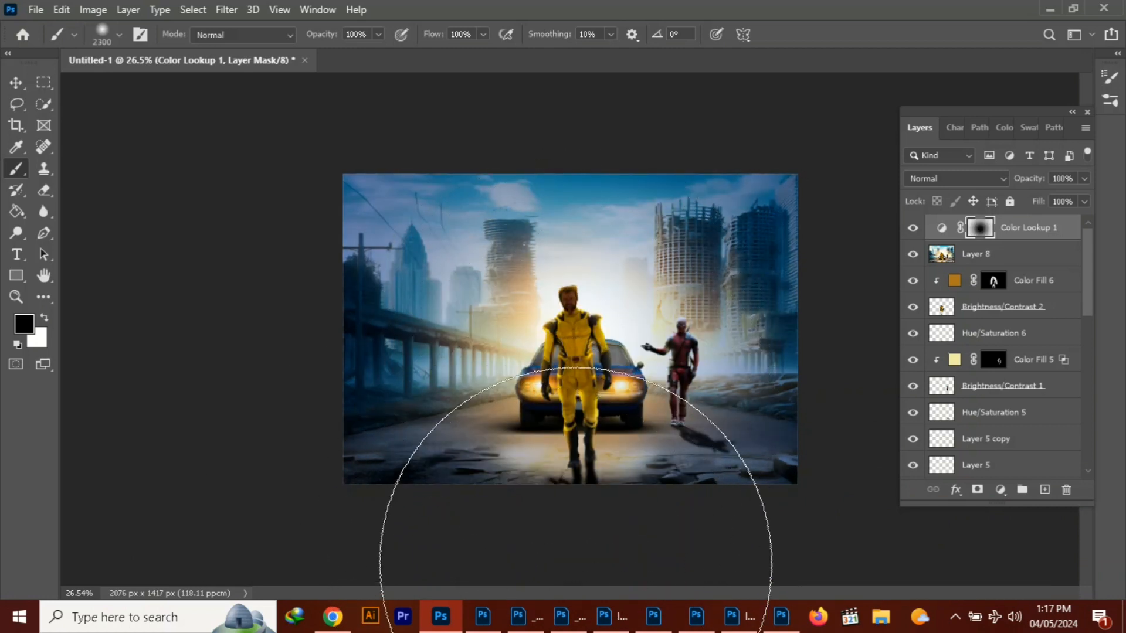
Undo the black painting on Color Lookup 1's mask
key(v)
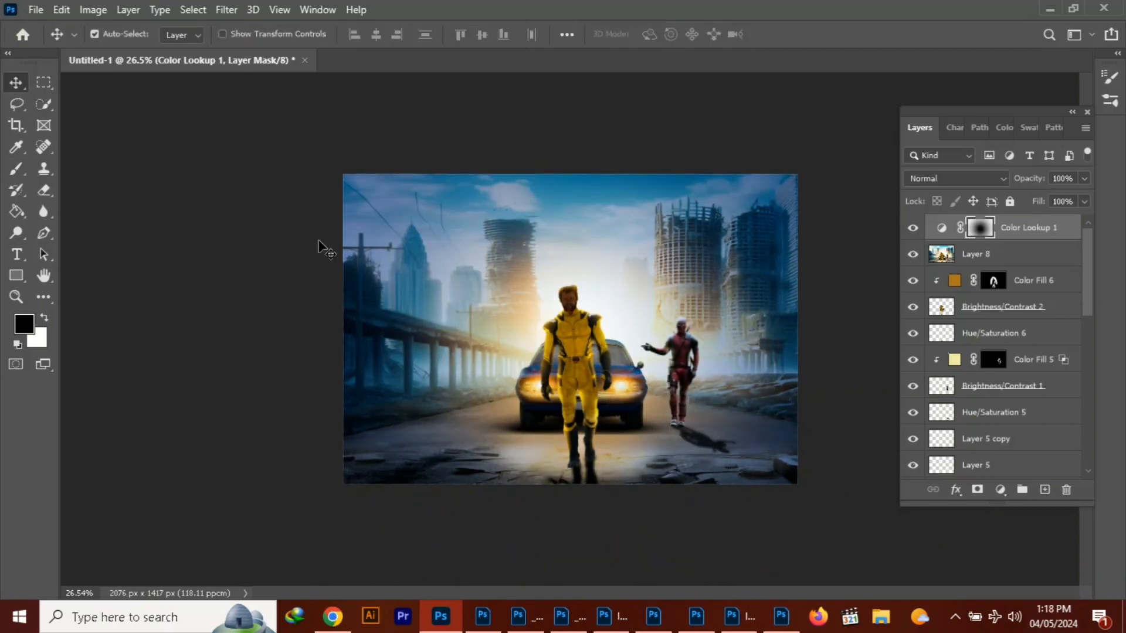
click(1019, 258)
key(ctrl+z)
key(ctrl+z)
key(ctrl+z)
Erase the centre of Color Lookup 1's mask to black with a 2500-pixel Eraser at 96% opacity
click(44, 190)
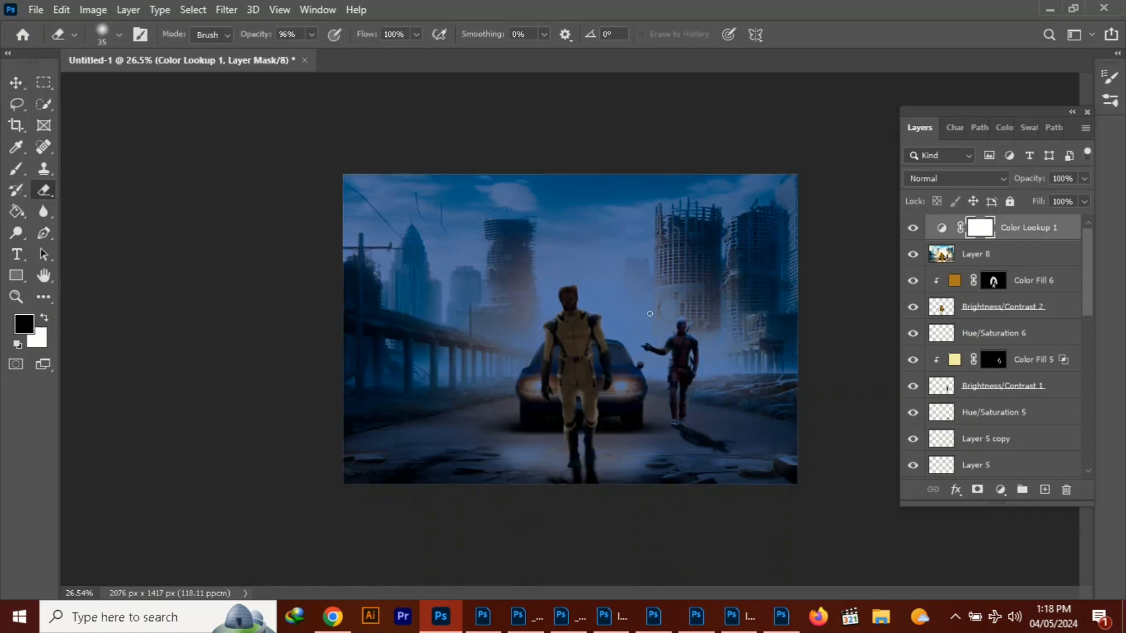
key(bracketright)
key(bracketright)
key(bracketright)
key(bracketright)
key(bracketright)
key(bracketright)
key(bracketright)
key(bracketright)
key(bracketright)
key(bracketright)
key(bracketright)
key(bracketright)
key(bracketright)
key(bracketright)
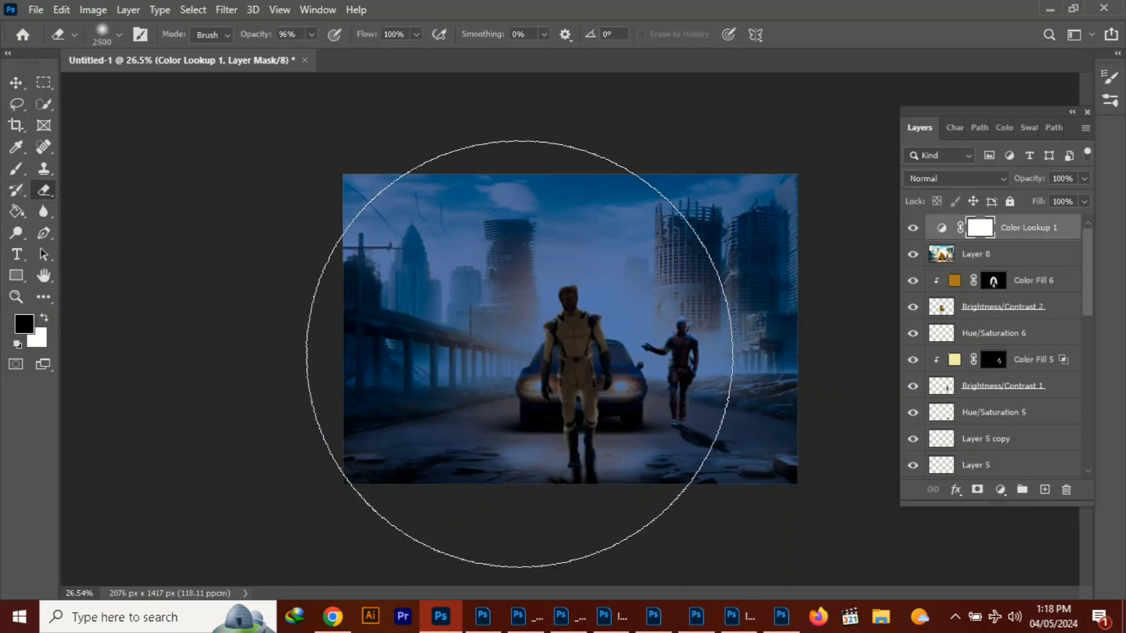
key(x)
click(619, 355)
key(ctrl+z)
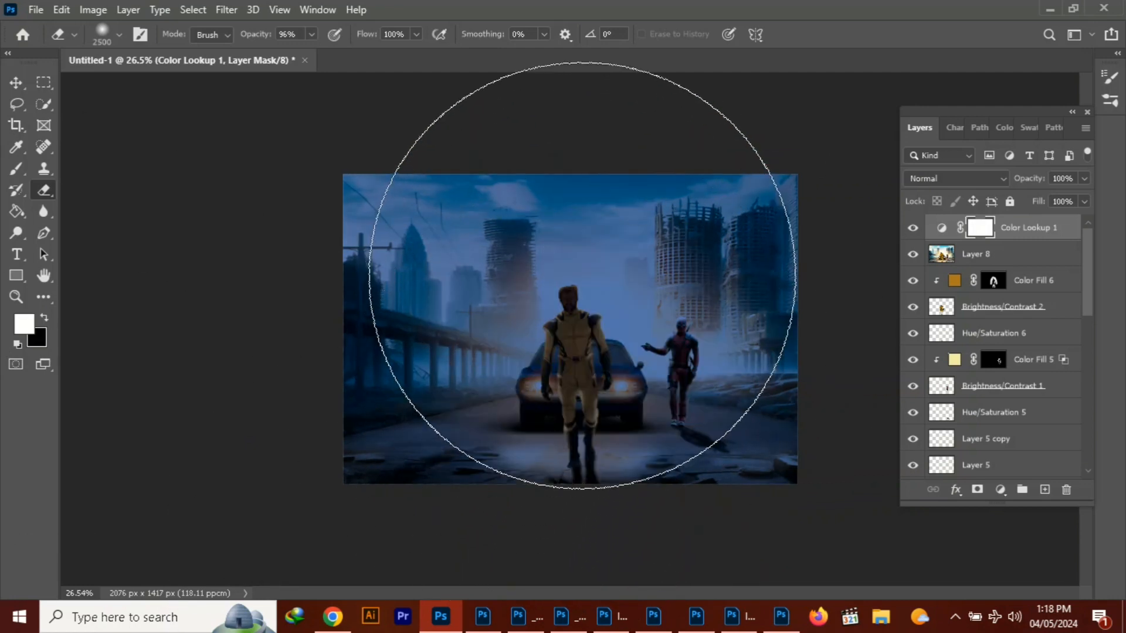
click(574, 280)
Try erasing Color Lookup 1's mask over the red-suited figure with a 200-pixel Eraser, and undo the stroke
key(bracketleft)
key(bracketleft)
key(bracketleft)
key(bracketleft)
key(bracketleft)
key(bracketleft)
key(bracketleft)
key(bracketleft)
key(bracketleft)
key(bracketleft)
key(bracketleft)
key(bracketleft)
key(bracketleft)
key(bracketleft)
key(bracketleft)
key(bracketleft)
key(bracketleft)
key(bracketleft)
key(bracketleft)
key(bracketleft)
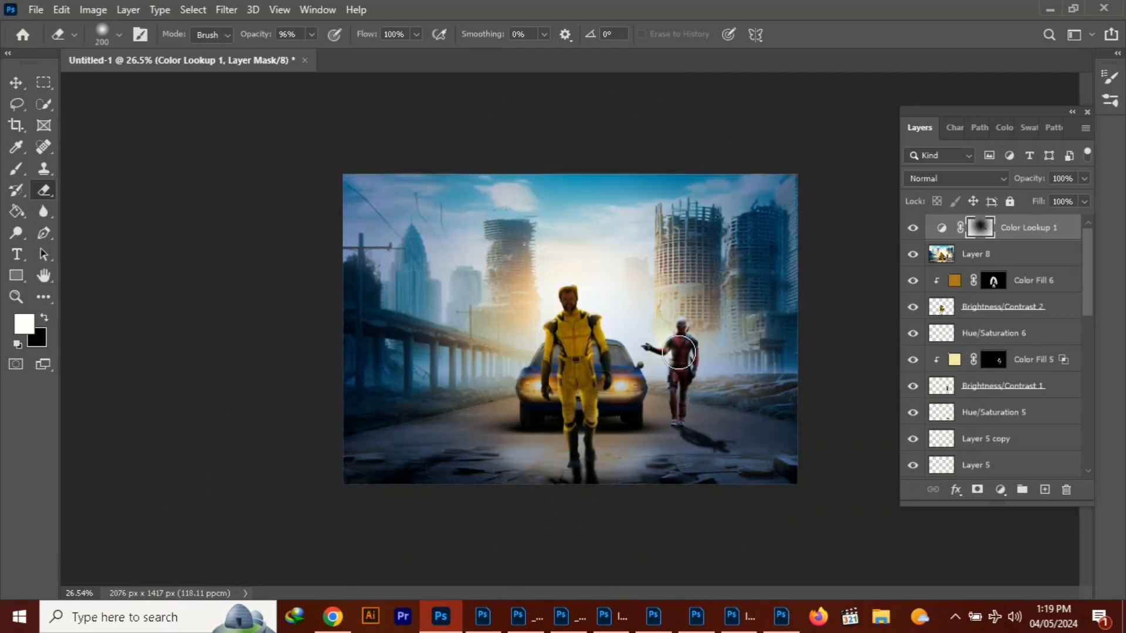
drag(674, 338, 683, 403)
key(ctrl+z)
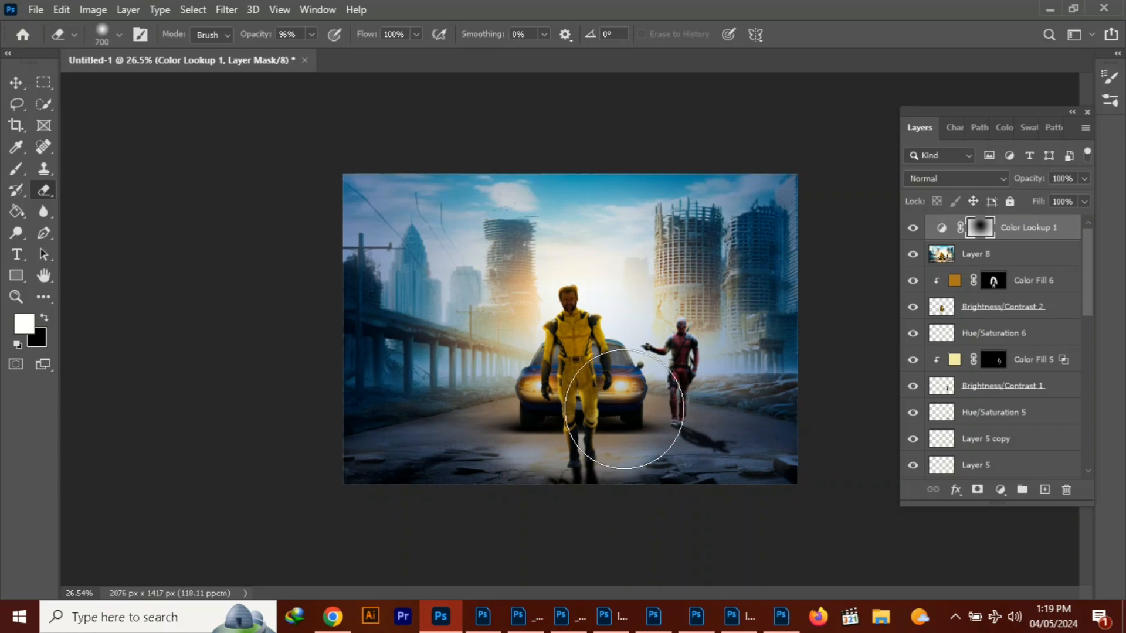
Erase more of Color Lookup 1's mask on both sides of the car with a 1200-pixel Eraser and set the layer's opacity to 57%
key(bracketright)
key(bracketright)
key(bracketright)
key(bracketright)
key(bracketright)
click(648, 363)
click(510, 356)
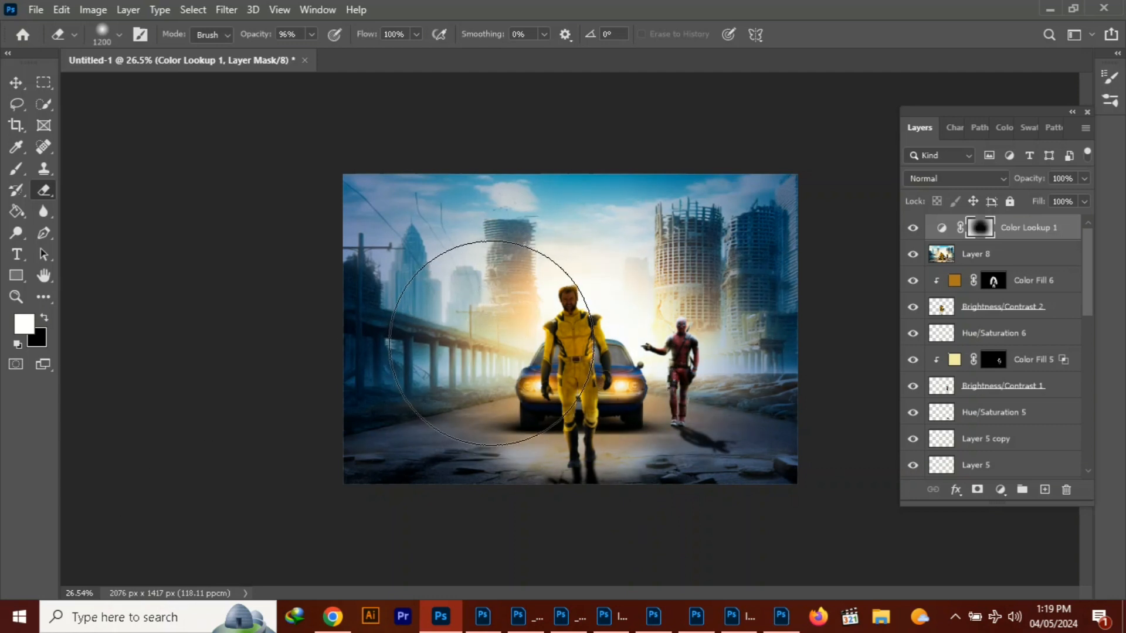
click(490, 345)
mouse_move(1085, 179)
mouse_down()
mouse_move(1062, 199)
mouse_move(1022, 199)
mouse_move(1091, 178)
mouse_move(1031, 199)
mouse_move(1048, 198)
mouse_up()
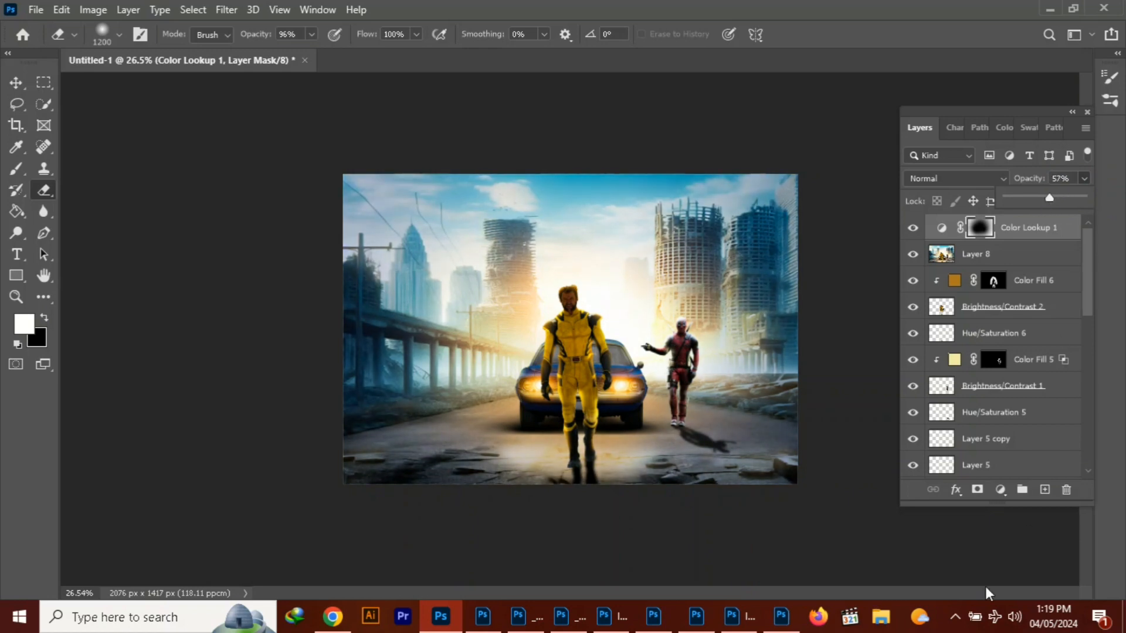